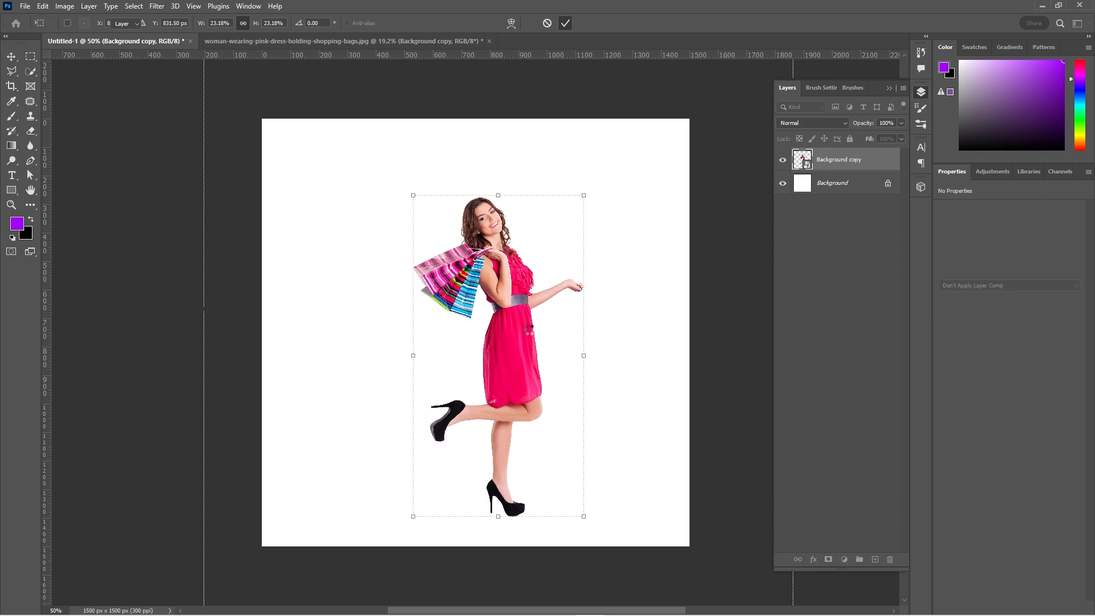
# Centre the woman cutout horizontally on the canvas, then scale it to 25.32% and nudge it slightly upward.
pyautogui.click(540, 233)
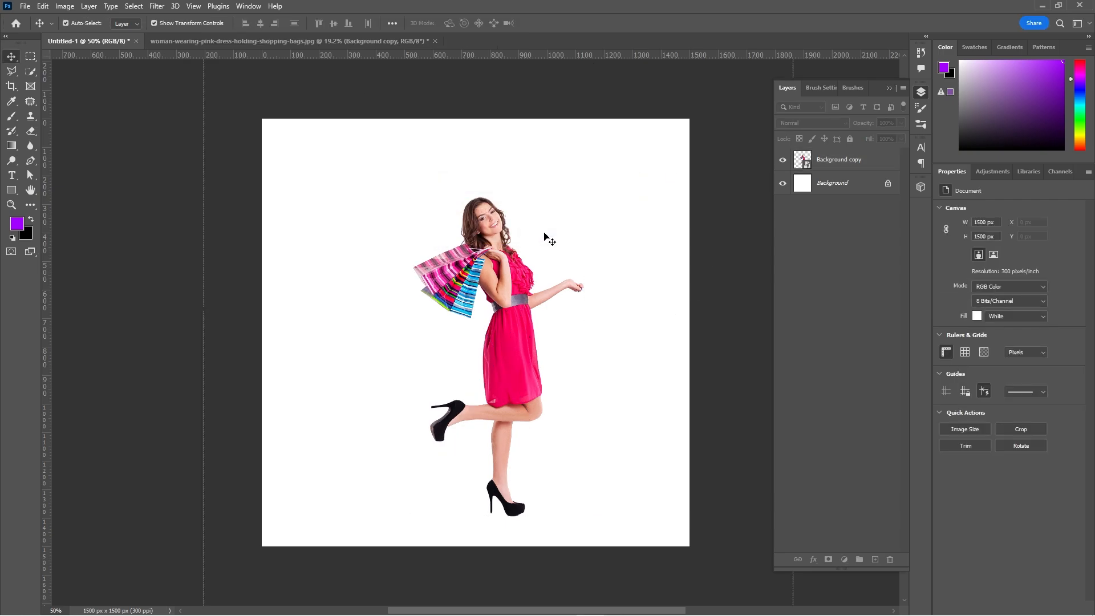
pyautogui.click(467, 300)
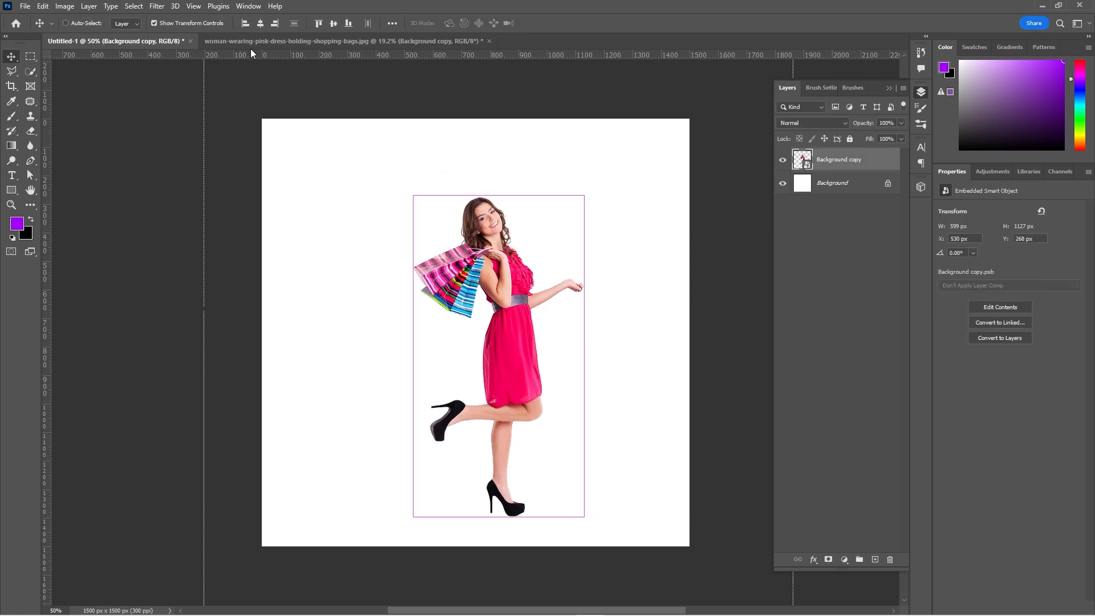
pyautogui.click(259, 23)
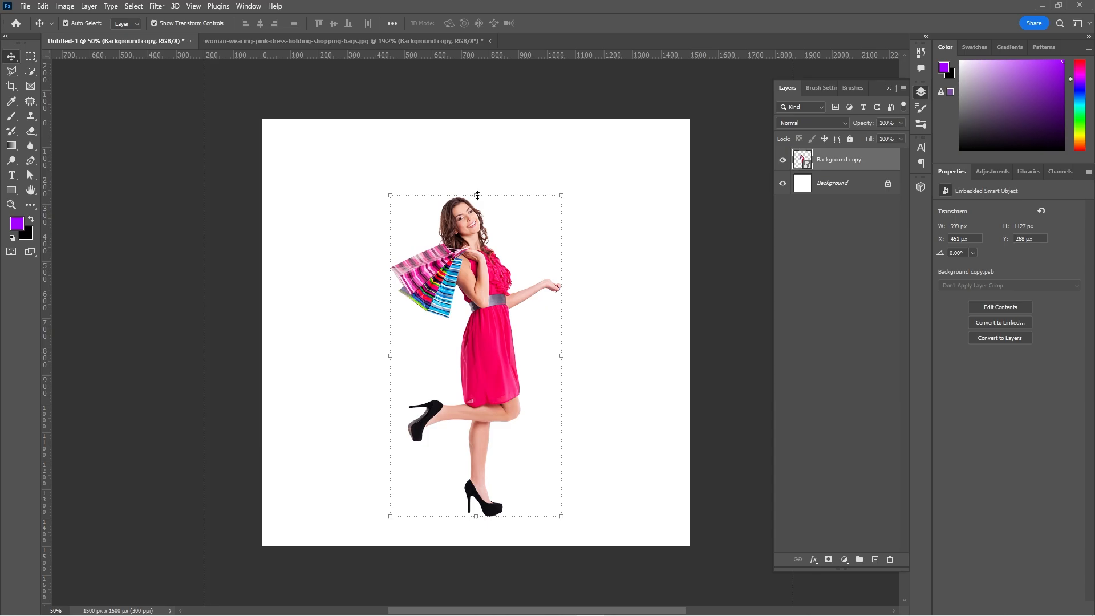
pyautogui.moveTo(477, 195); pyautogui.dragTo(476, 176)
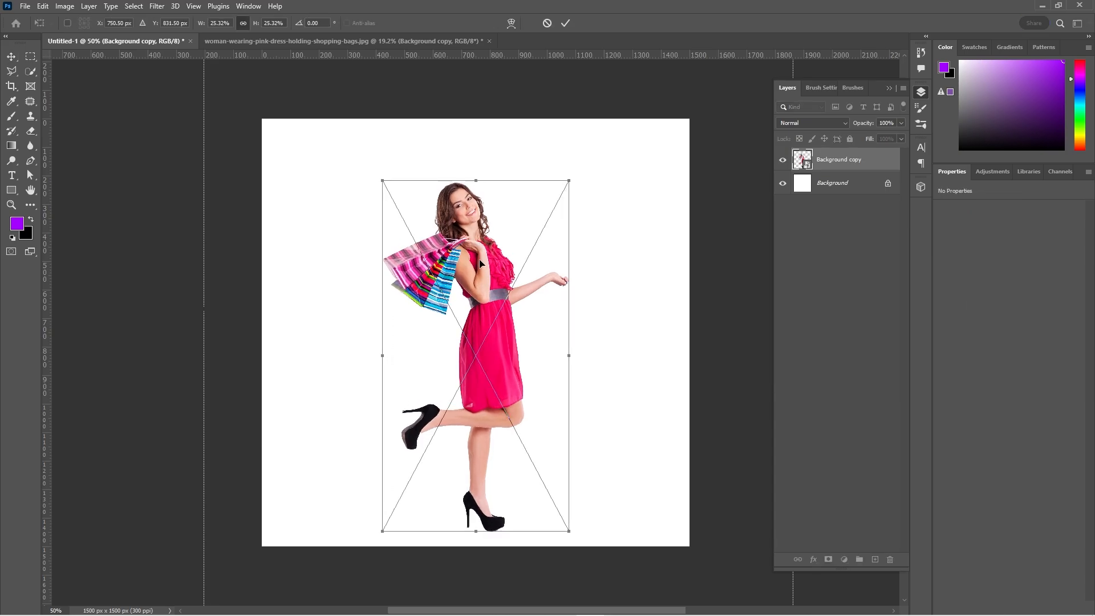
pyautogui.moveTo(473, 258); pyautogui.dragTo(483, 260)
pyautogui.click(565, 24)
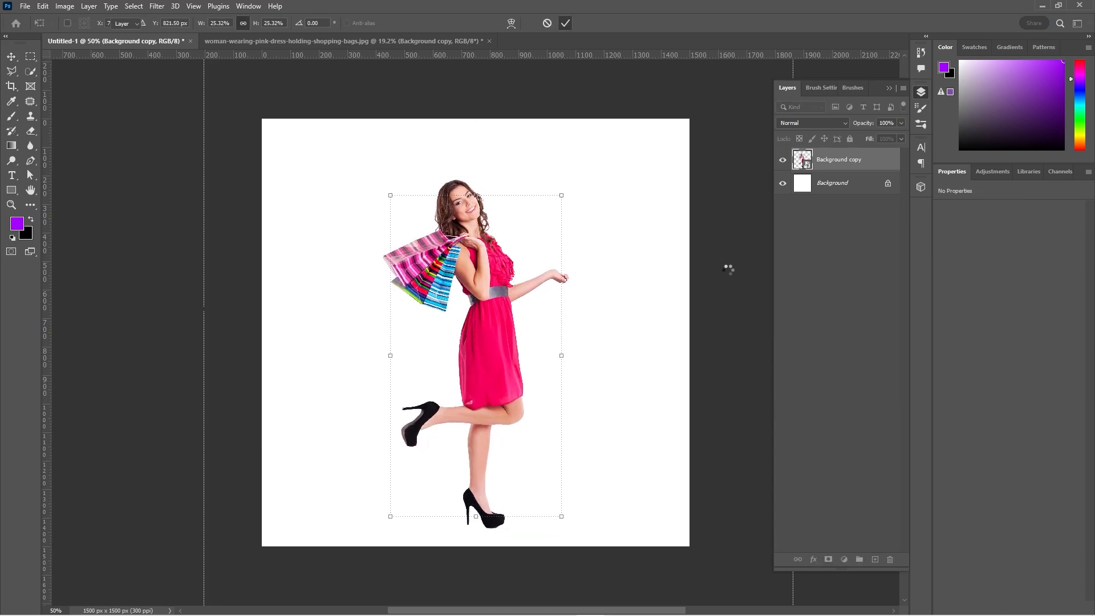
# Add a Solid Color fill layer directly above the Background layer in very light pink, #fff1f6.
pyautogui.click(844, 182)
pyautogui.click(844, 559)
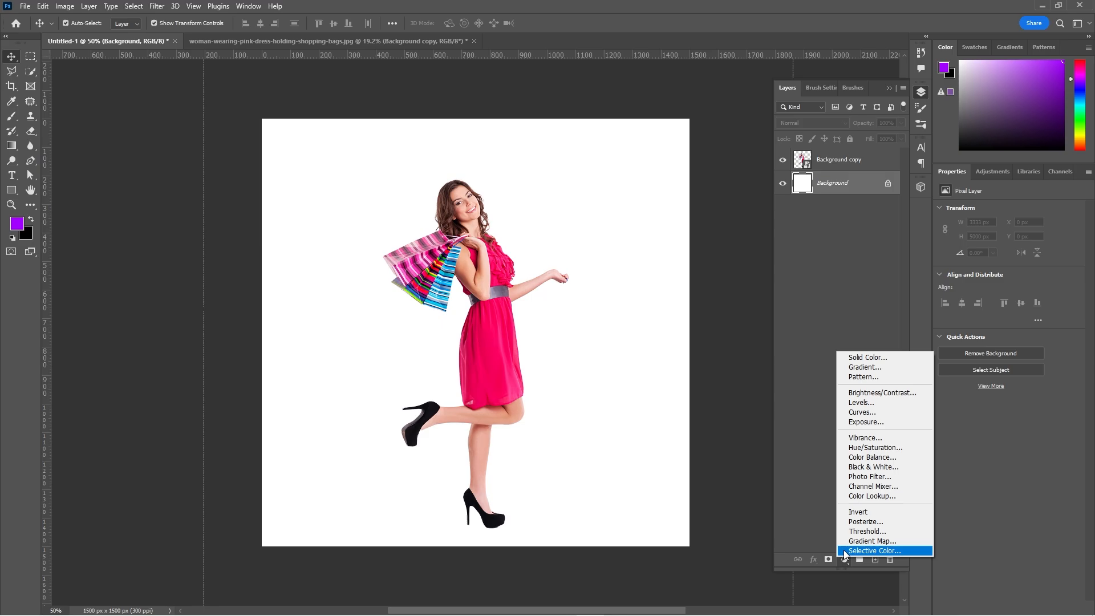
pyautogui.click(865, 359)
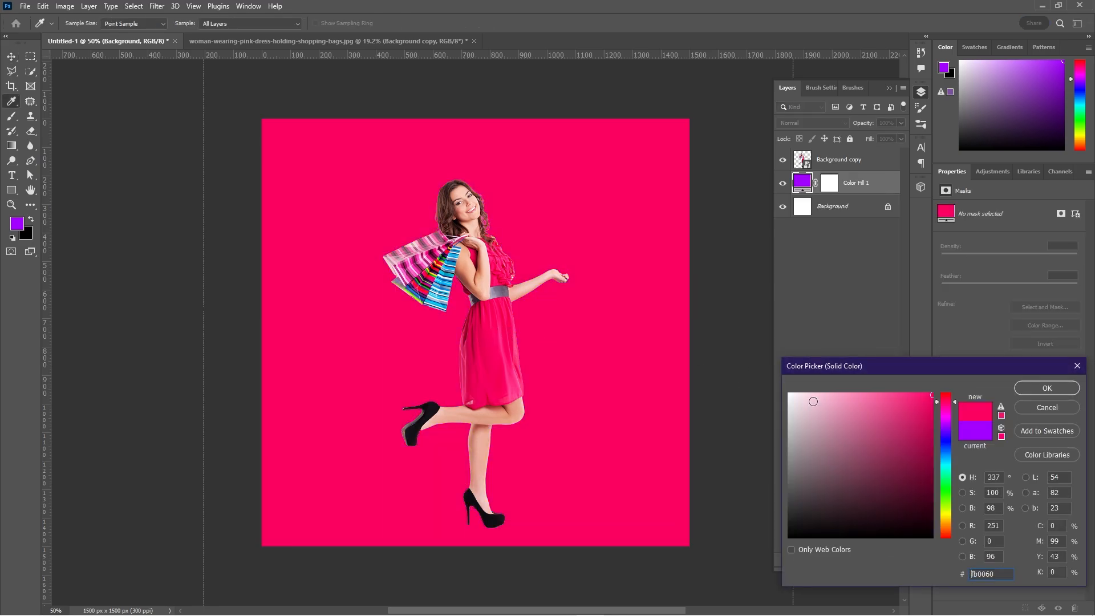
pyautogui.moveTo(814, 401); pyautogui.dragTo(791, 385)
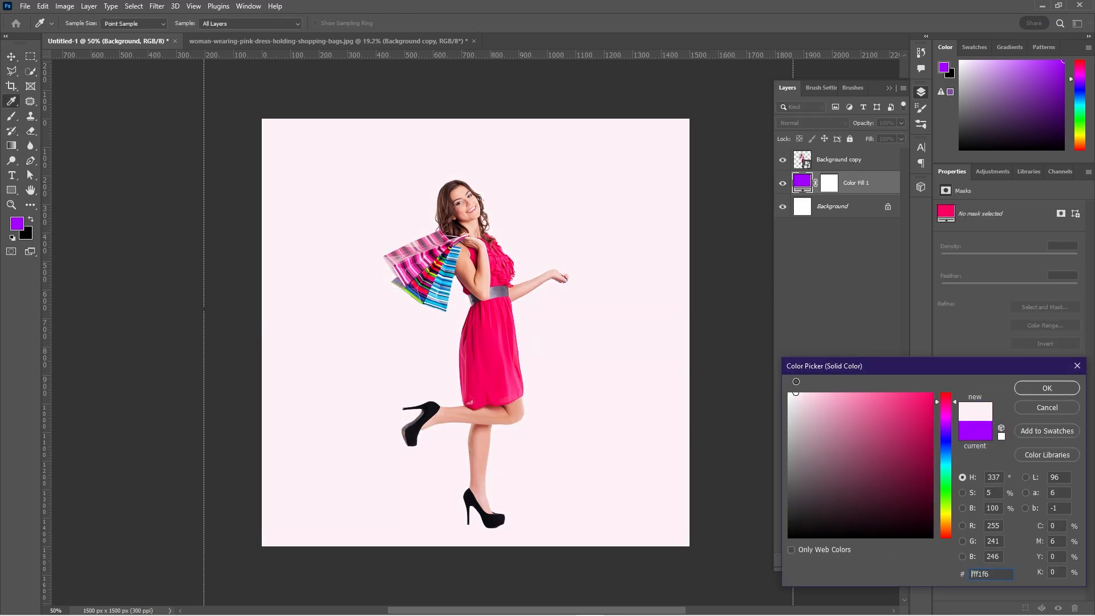
pyautogui.click(1046, 389)
pyautogui.click(724, 284)
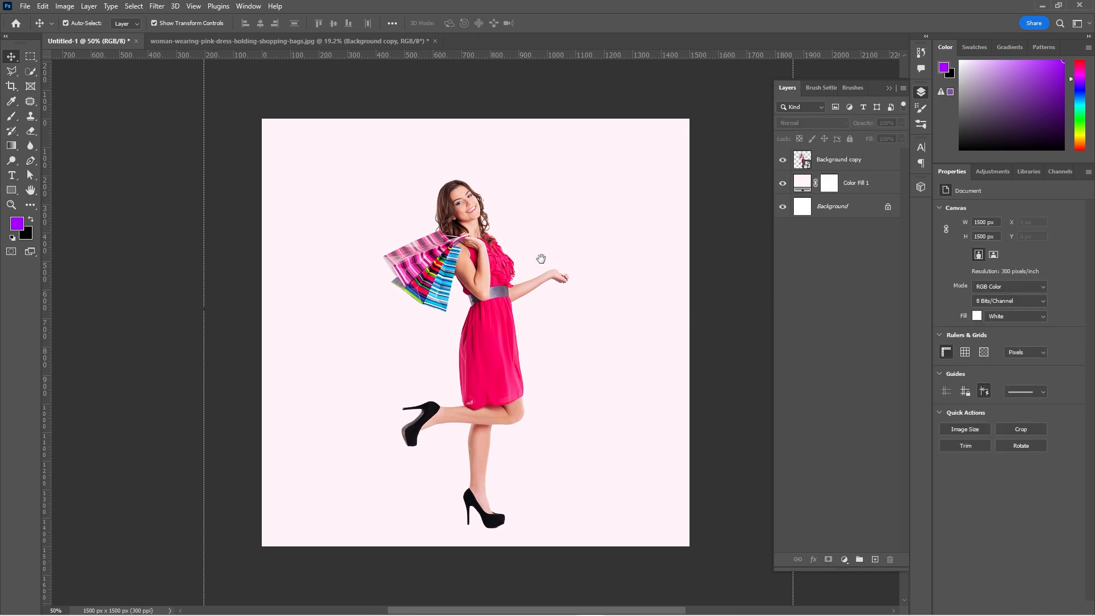
# Add the headline text "Unleash Your Style" as a new layer between the woman cutout and the colour fill.
pyautogui.moveTo(540, 258); pyautogui.dragTo(528, 250)
pyautogui.click(482, 336)
pyautogui.click(374, 360)
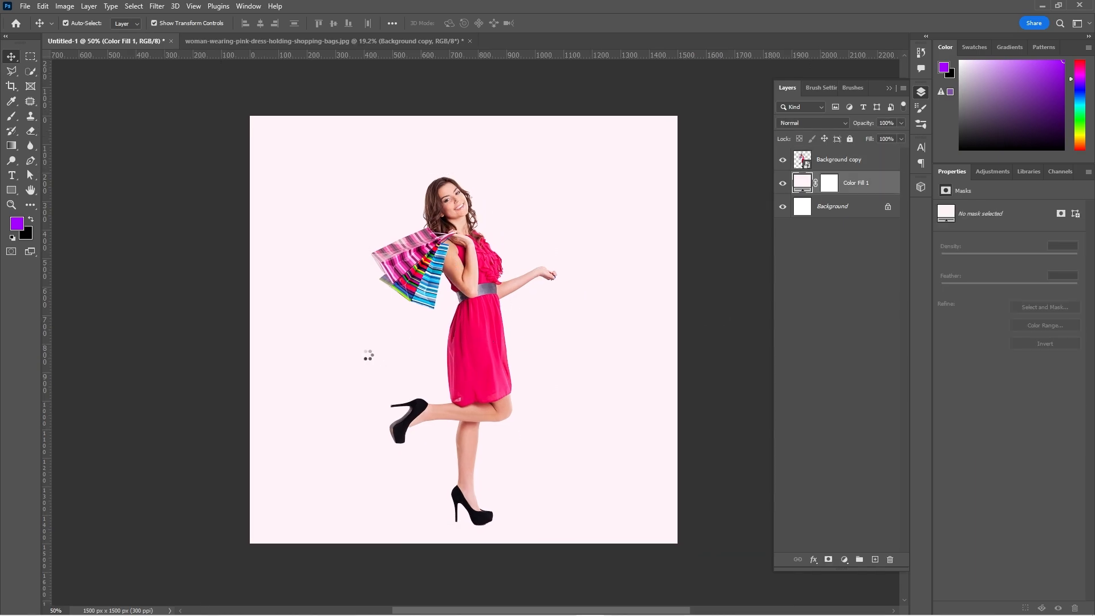
pyautogui.press('t')
pyautogui.click(354, 354)
pyautogui.write('UNLEASH YOUR STYLE')
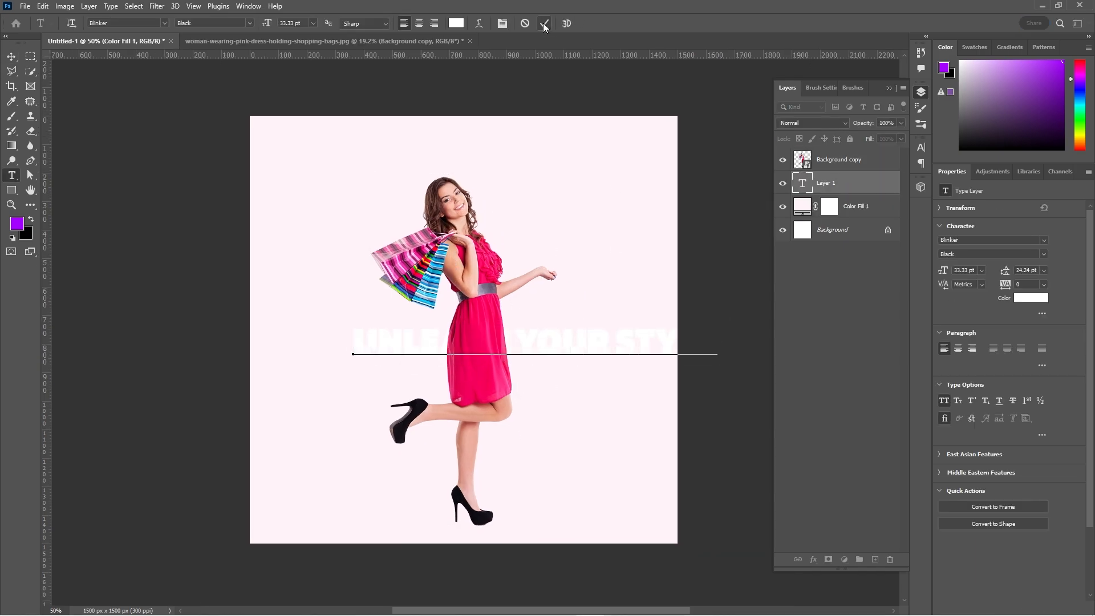
pyautogui.click(545, 24)
# Colour the headline #ff0566 and move it up to the woman's head.
pyautogui.click(1031, 298)
pyautogui.write('ff0566')
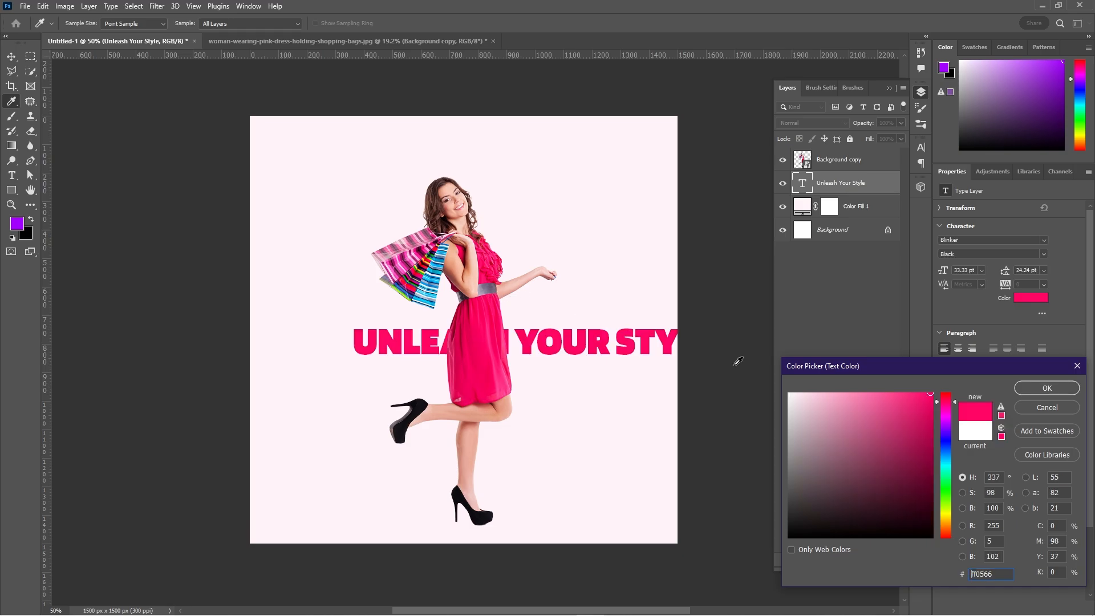
pyautogui.press('Return')
pyautogui.press('v')
pyautogui.moveTo(524, 342); pyautogui.dragTo(484, 176)
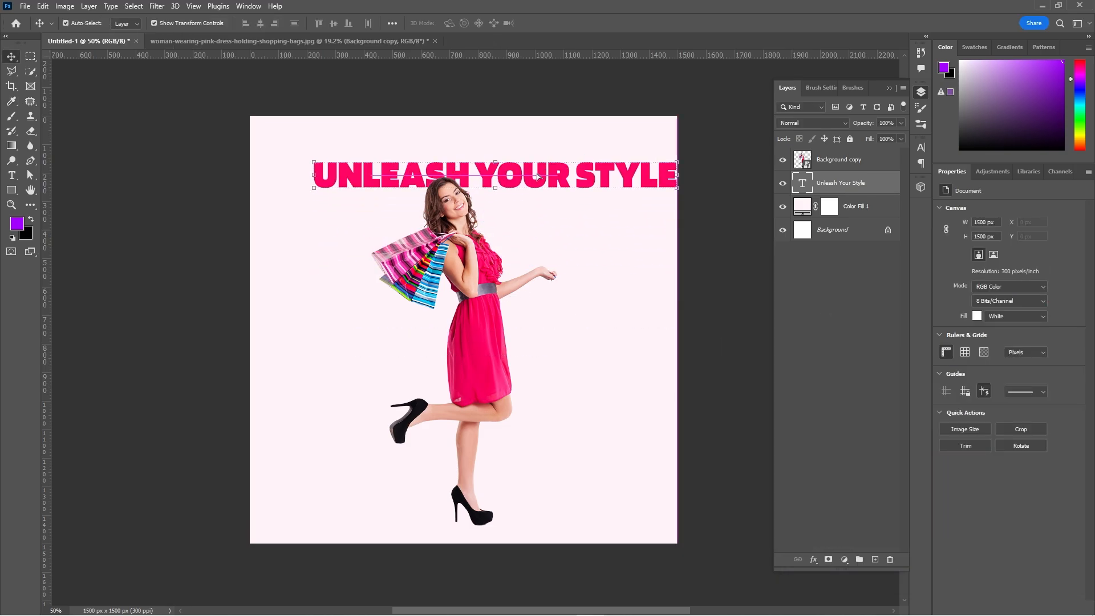
# Break the headline into two lines, "Unleash" and "Your Style", and centre-align the text.
pyautogui.doubleClick(484, 176)
pyautogui.press('Left')
pyautogui.press('BackSpace')
pyautogui.press('Return')
pyautogui.hotkey('ctrl', 'a')
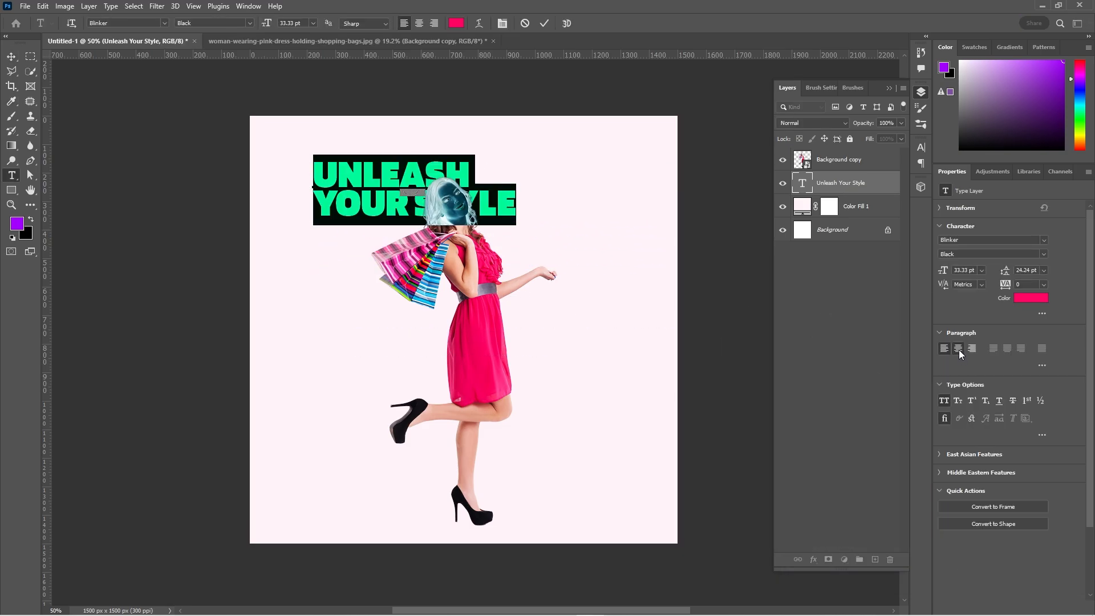
pyautogui.click(959, 350)
pyautogui.click(545, 24)
# Reposition the two-line headline behind the woman's head and set its leading to 25 pt.
pyautogui.click(11, 57)
pyautogui.moveTo(357, 176); pyautogui.dragTo(516, 189)
pyautogui.click(1043, 272)
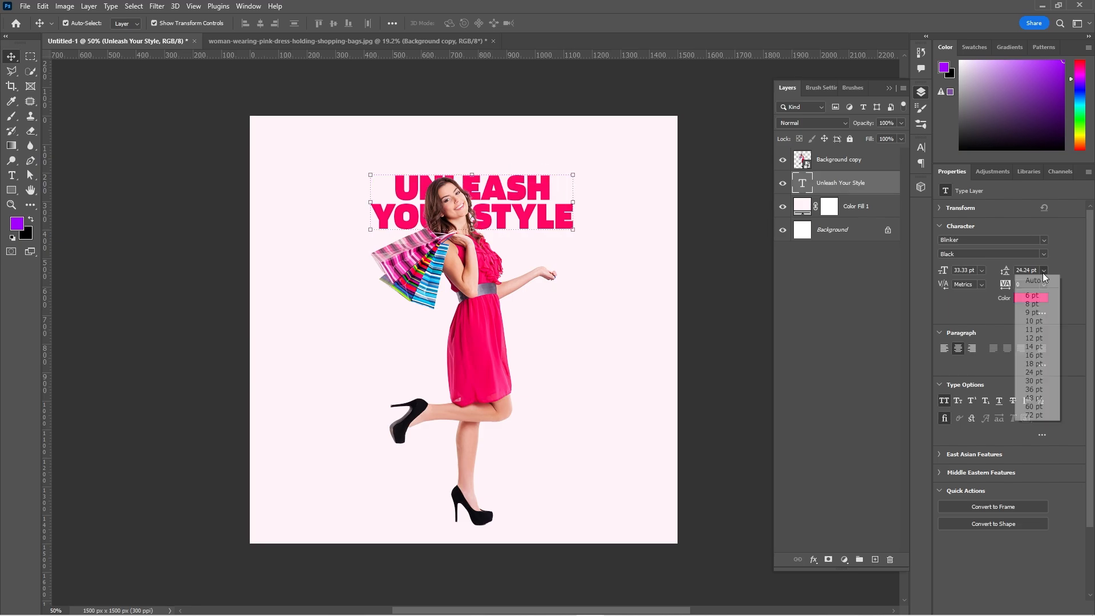
pyautogui.click(1035, 280)
pyautogui.moveTo(1004, 269); pyautogui.dragTo(995, 270)
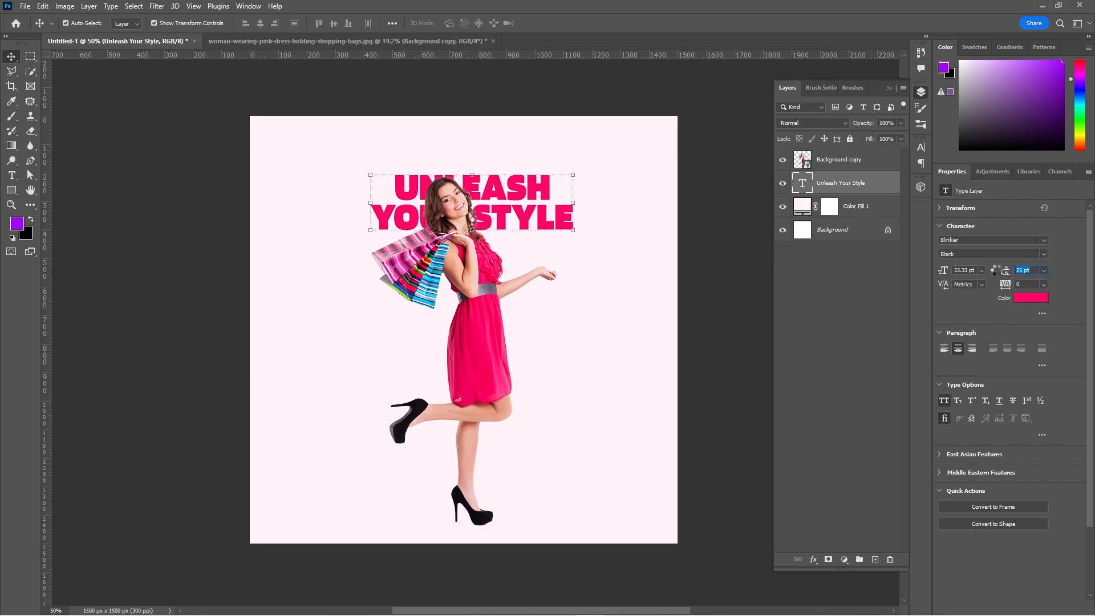
# Scale the headline to 165.77% and centre it across the upper part of the canvas.
pyautogui.moveTo(498, 190); pyautogui.dragTo(482, 175)
pyautogui.hotkey('ctrl', 't')
pyautogui.moveTo(452, 216); pyautogui.dragTo(463, 316)
pyautogui.moveTo(515, 276); pyautogui.dragTo(516, 213)
pyautogui.press('Return')
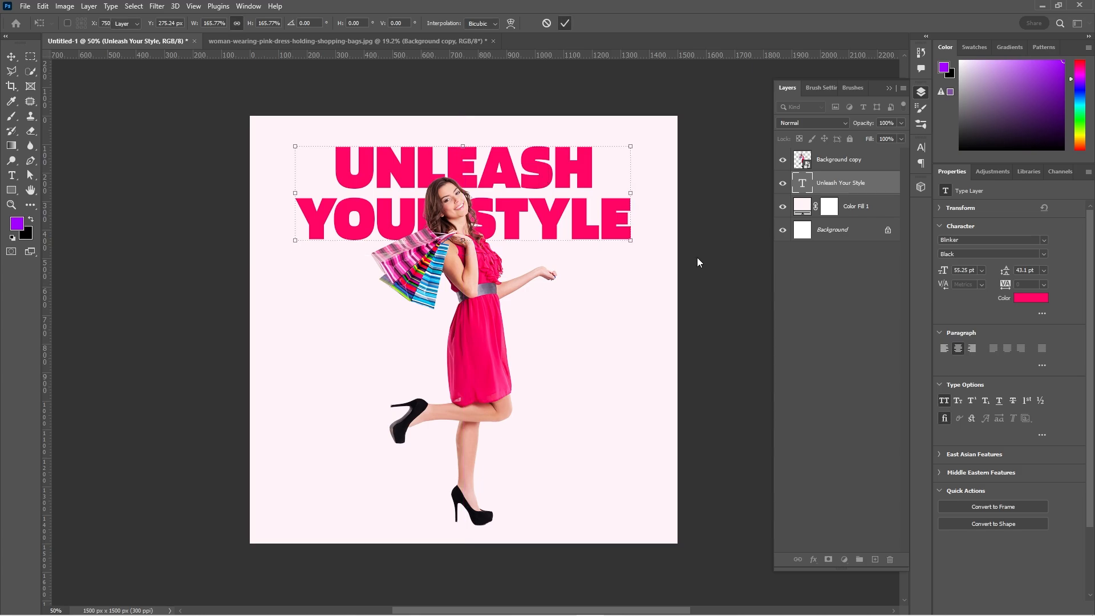
# Move the woman cutout slightly down and scale it to 24.84%.
pyautogui.moveTo(479, 317); pyautogui.dragTo(480, 322)
pyautogui.moveTo(465, 182); pyautogui.dragTo(464, 189)
pyautogui.click(565, 23)
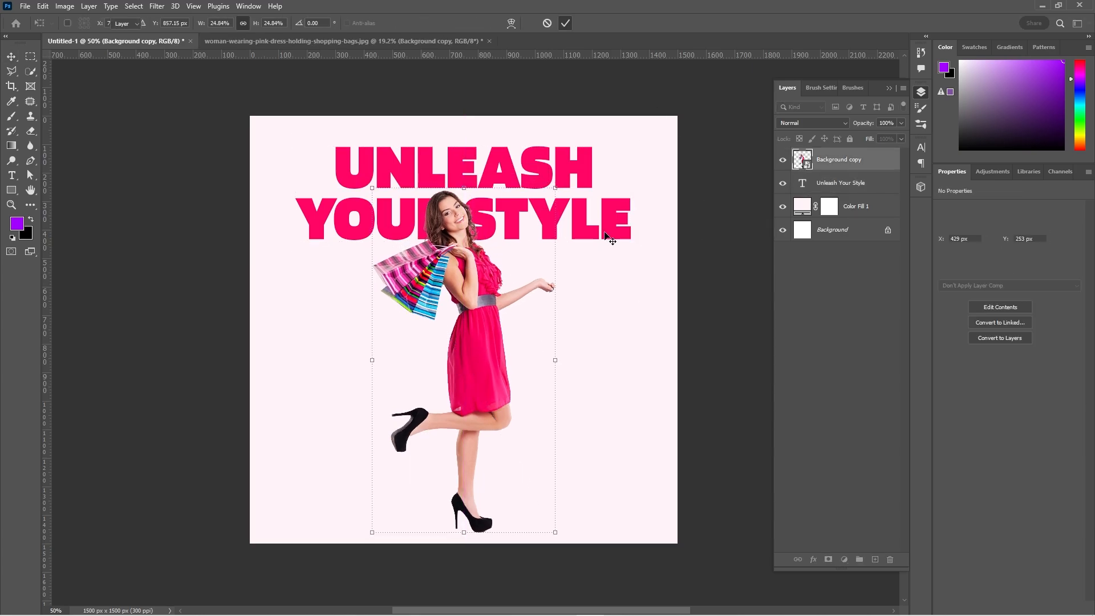
# Set the headline to 50 pt with 40 pt leading and recolour it a slightly softer pink.
pyautogui.click(611, 233)
pyautogui.write('50')
pyautogui.press('Return')
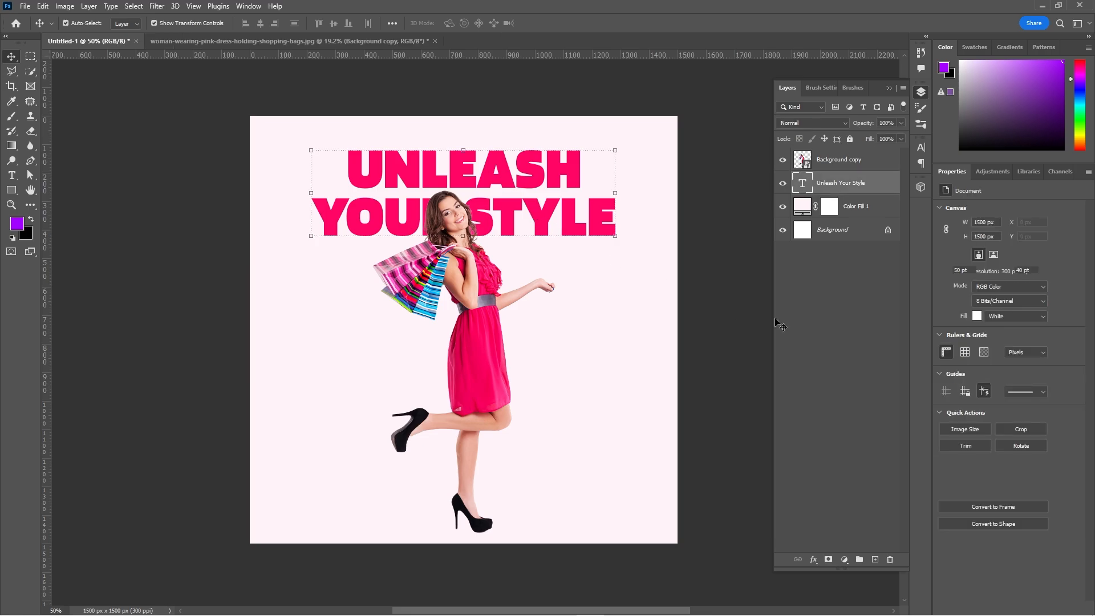
pyautogui.click(1031, 298)
pyautogui.click(908, 406)
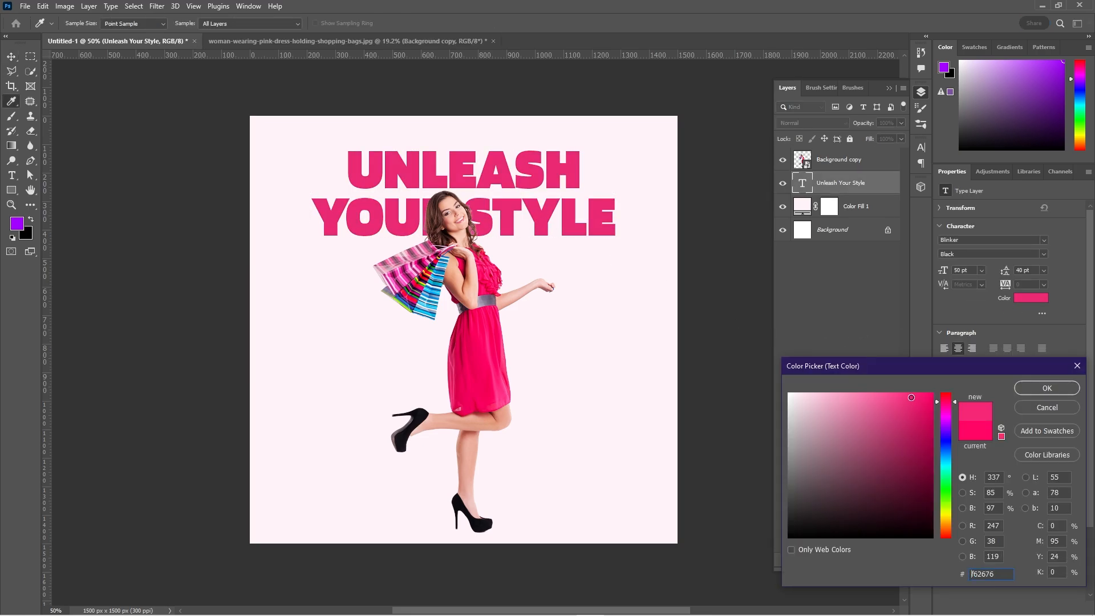
pyautogui.click(1047, 388)
# Add the offer text "Up to 50% Off" in Blinker SemiBold beside the woman, split into two lines after "Up to".
pyautogui.press('t')
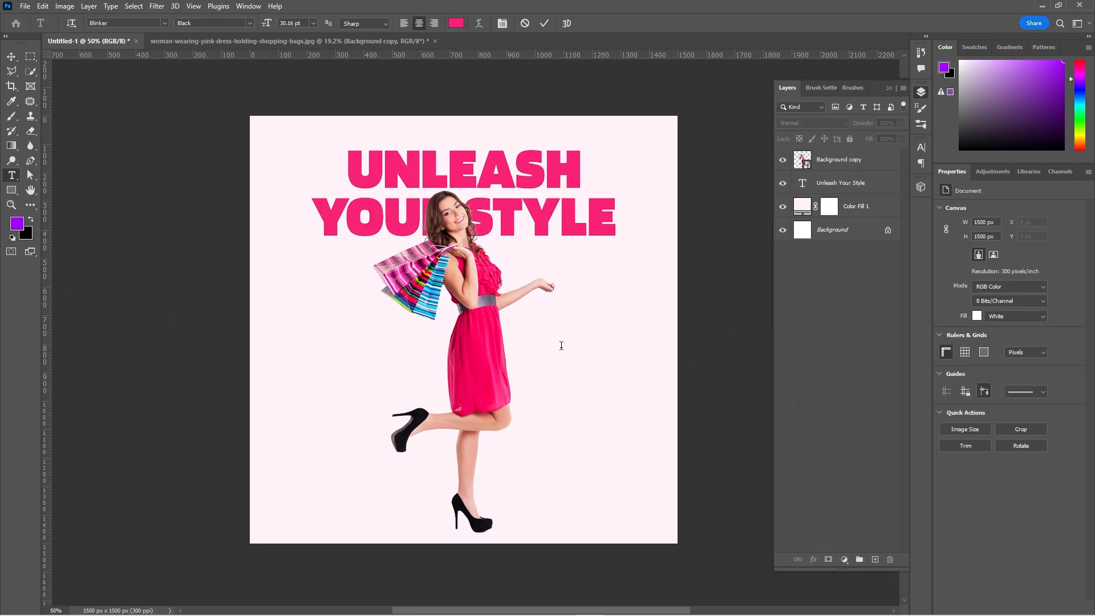
pyautogui.click(562, 344)
pyautogui.write('UP TO 50% OFF')
pyautogui.hotkey('ctrl', 'a')
pyautogui.click(993, 254)
pyautogui.click(992, 298)
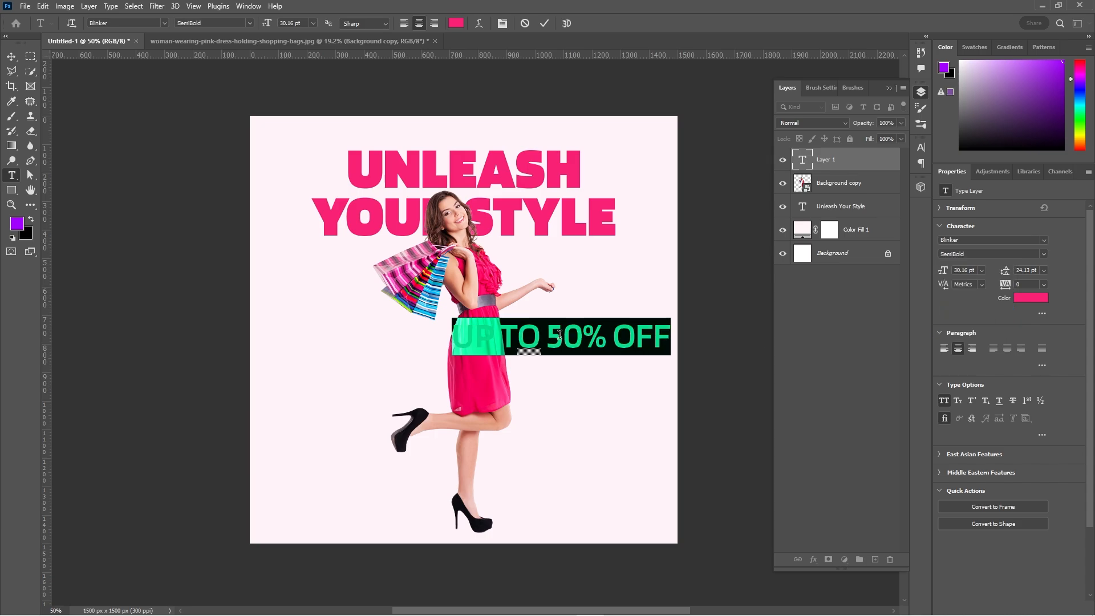
pyautogui.click(546, 336)
pyautogui.press('Return')
pyautogui.click(545, 23)
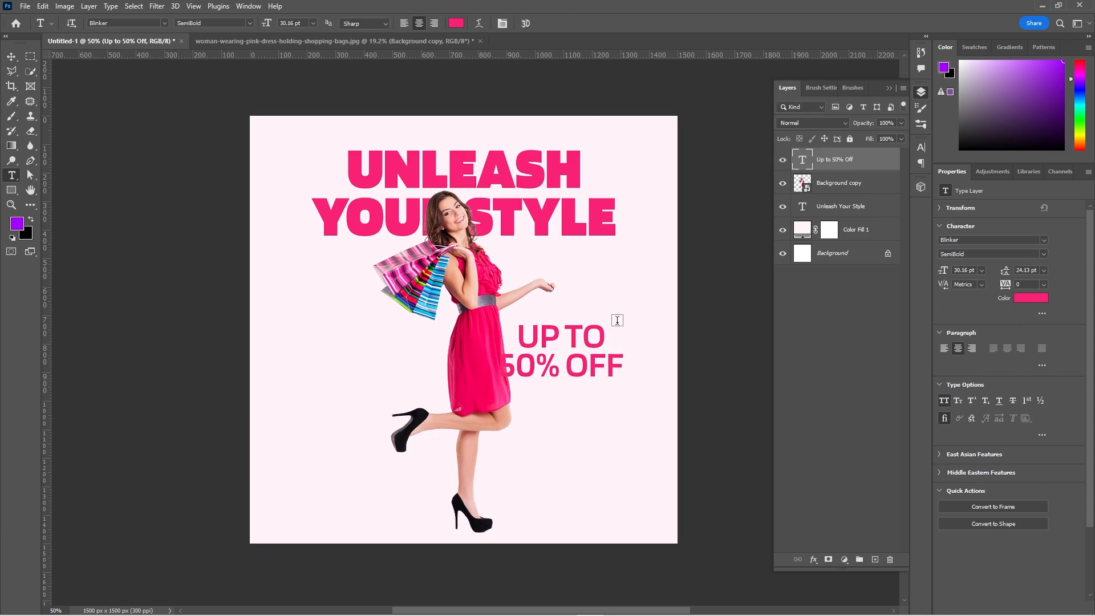
# Move the offer text clear of the woman's dress and set it to 24 pt in dark grey #2a2a2a.
pyautogui.press('v')
pyautogui.moveTo(591, 348); pyautogui.dragTo(630, 349)
pyautogui.click(981, 271)
pyautogui.click(977, 368)
pyautogui.click(724, 316)
pyautogui.click(1031, 298)
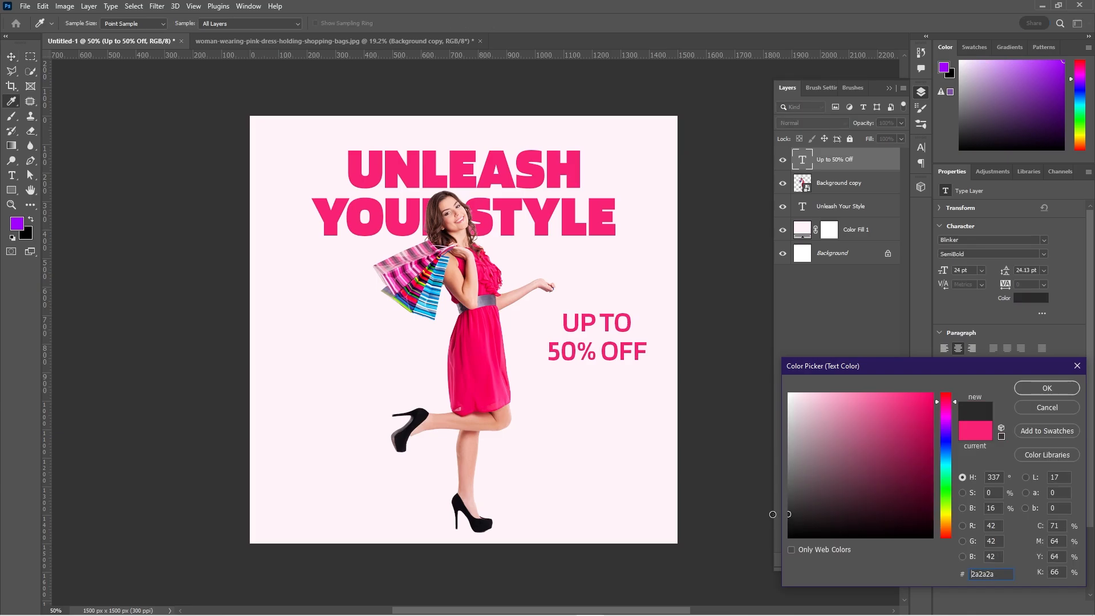
pyautogui.click(1047, 389)
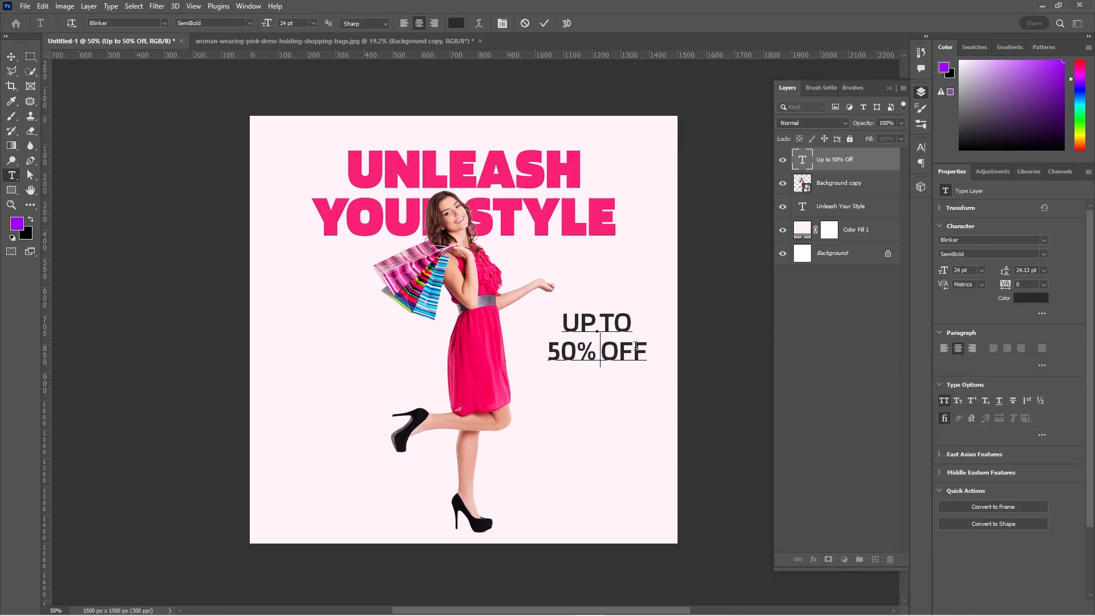
# Set the "50% Off" line of the offer text to the ExtraBold weight.
pyautogui.moveTo(644, 351); pyautogui.dragTo(565, 349)
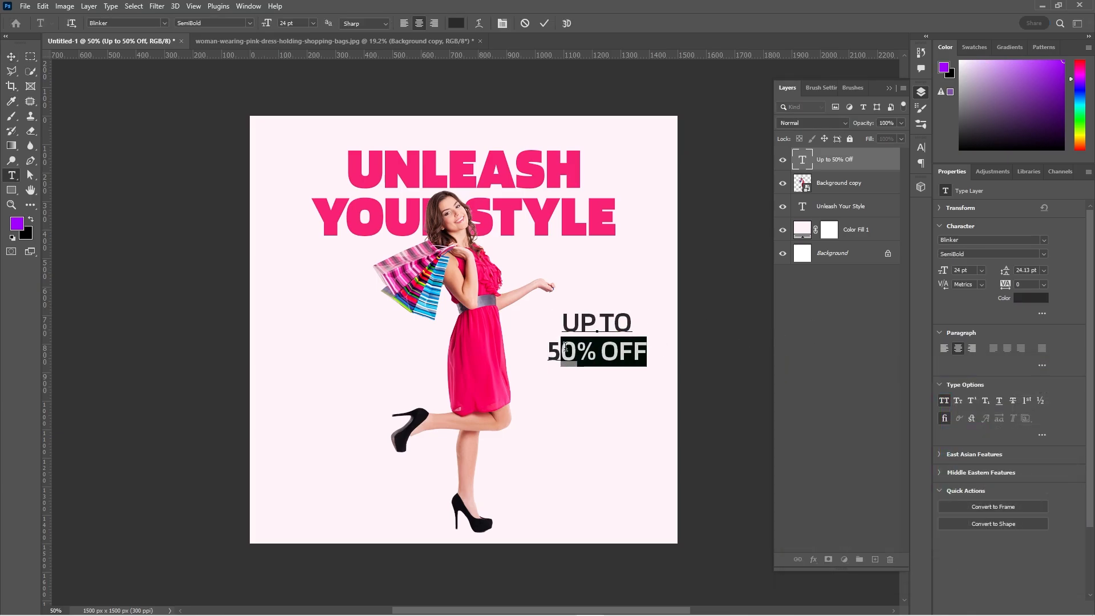
pyautogui.click(1044, 255)
pyautogui.click(964, 331)
# Set the offer text's leading to 22 pt and move it down beside the woman's lower legs.
pyautogui.moveTo(648, 352); pyautogui.dragTo(553, 329)
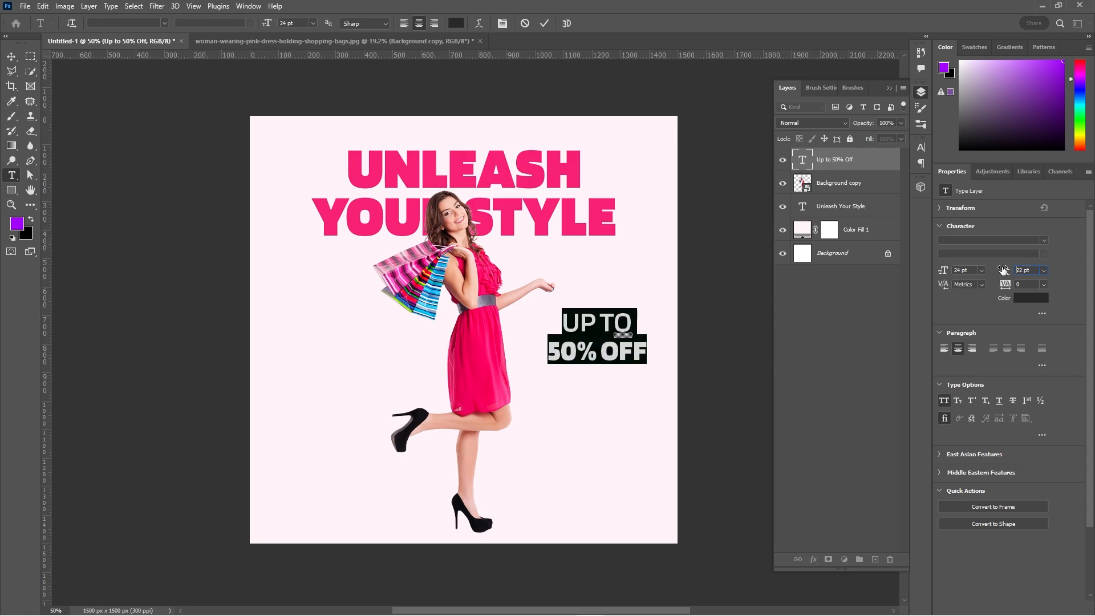
pyautogui.click(577, 348)
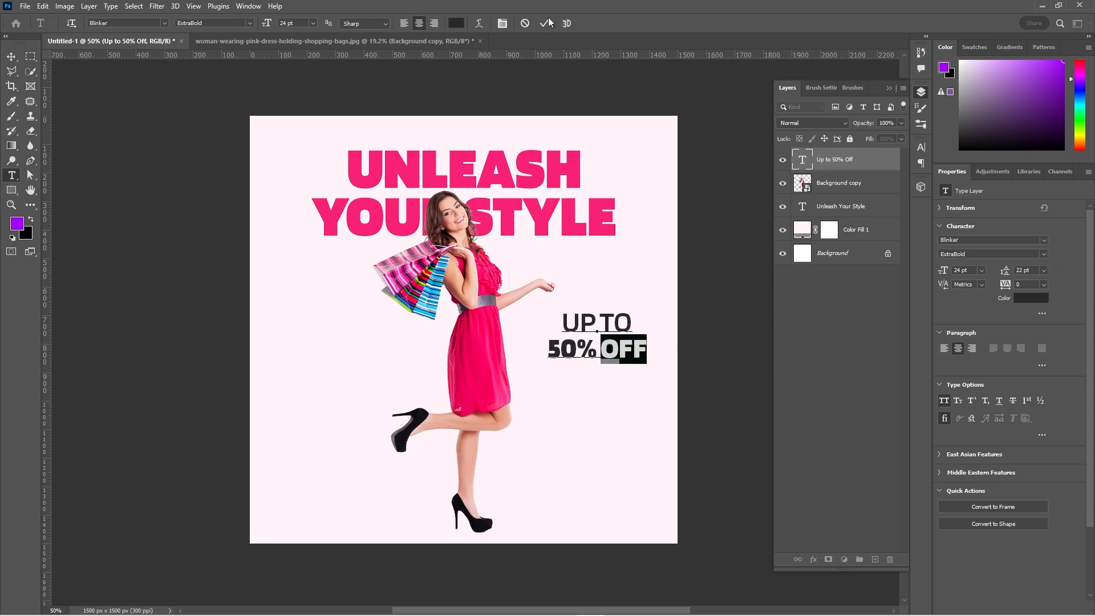
pyautogui.hotkey('ctrl', 'Return')
pyautogui.press('v')
pyautogui.moveTo(605, 320); pyautogui.dragTo(608, 398)
# Add the text "Don't Miss Out" below the offer text in Blinker Regular.
pyautogui.press('t')
pyautogui.click(556, 466)
pyautogui.write("Don't Miss Out")
pyautogui.hotkey('ctrl', 'a')
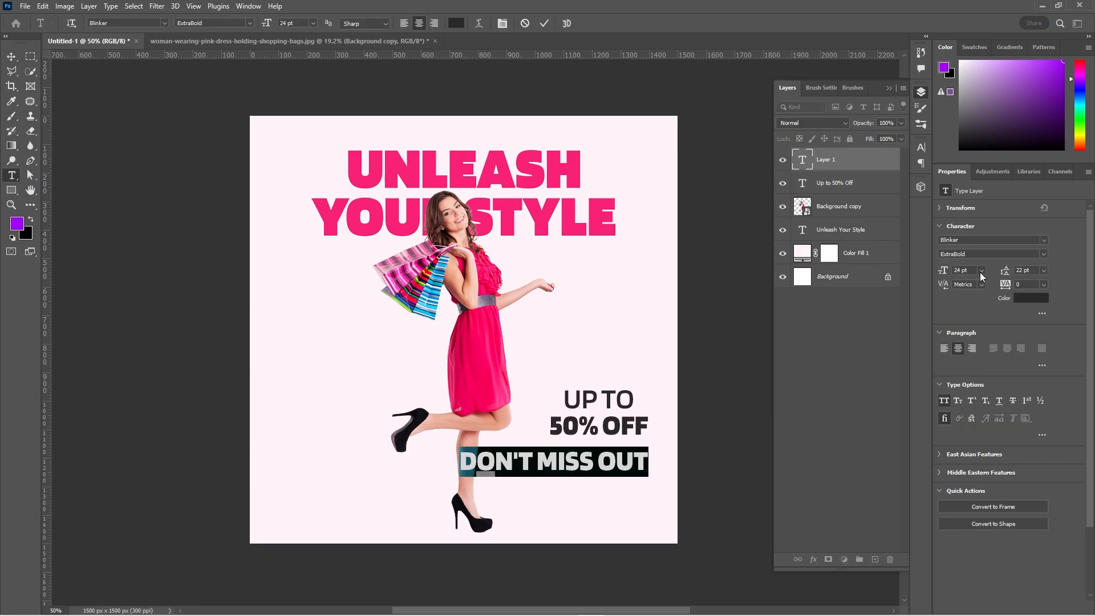
pyautogui.click(1044, 255)
pyautogui.click(992, 303)
pyautogui.click(544, 24)
pyautogui.press('v')
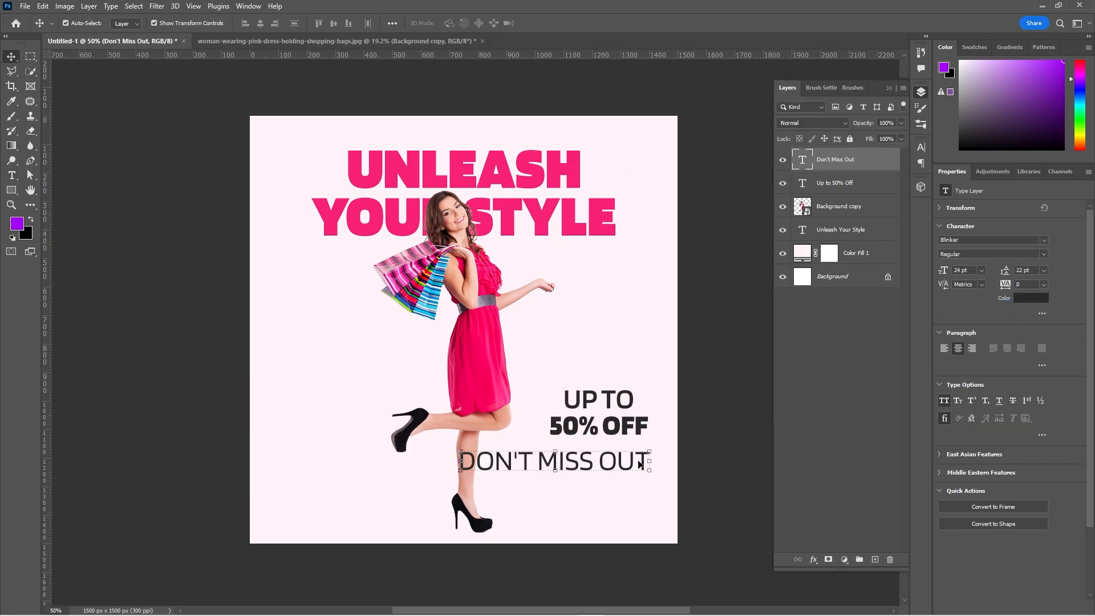
# Place the "Don't Miss Out" text directly under the offer text, at 18 pt and without all caps.
pyautogui.moveTo(586, 465); pyautogui.dragTo(625, 454)
pyautogui.click(982, 270)
pyautogui.click(970, 352)
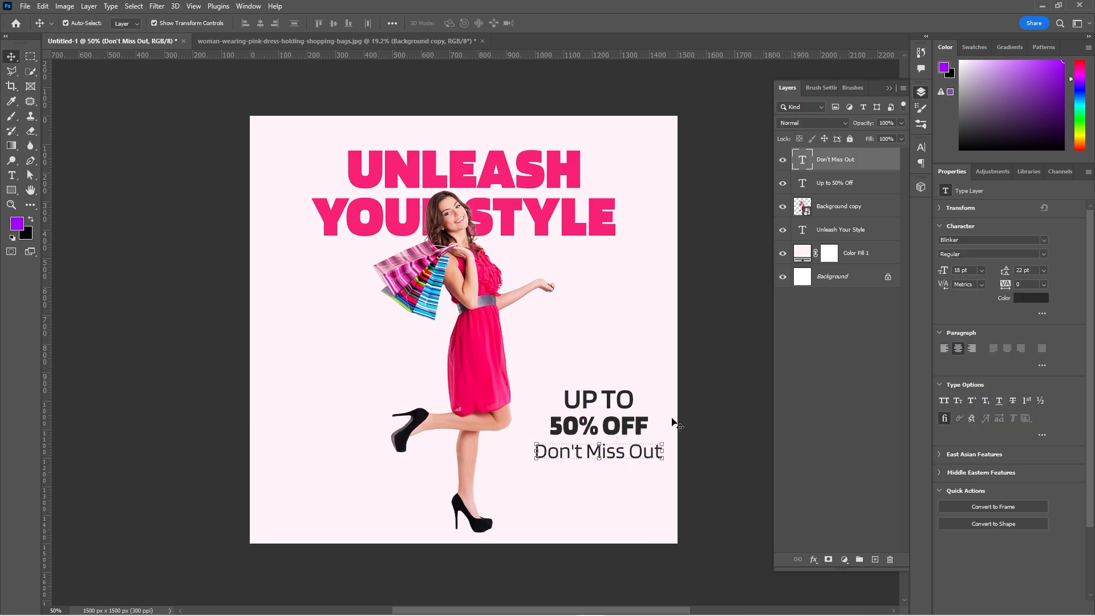
# Recolour the "Up to 50% Off" text dark blue #174268, sampled from the shopping bags.
pyautogui.doubleClick(630, 428)
pyautogui.click(1030, 299)
pyautogui.click(493, 296)
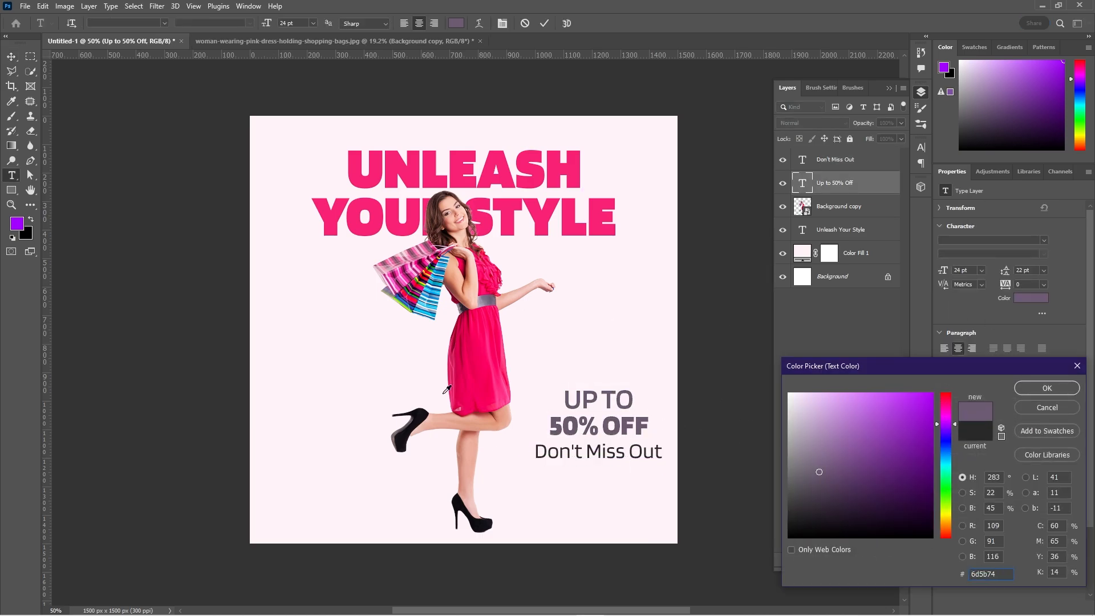
pyautogui.moveTo(485, 280); pyautogui.dragTo(444, 263)
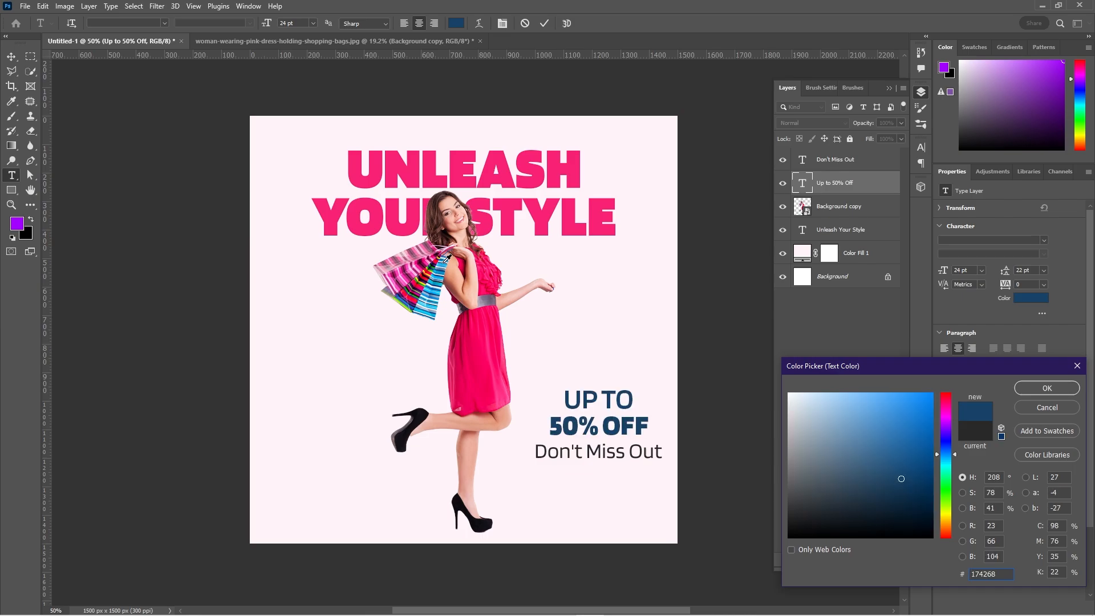
pyautogui.click(1055, 390)
# Change the background colour fill to cream #fff9ec and select the woman cutout's layer.
pyautogui.doubleClick(802, 252)
pyautogui.moveTo(946, 404); pyautogui.dragTo(948, 525)
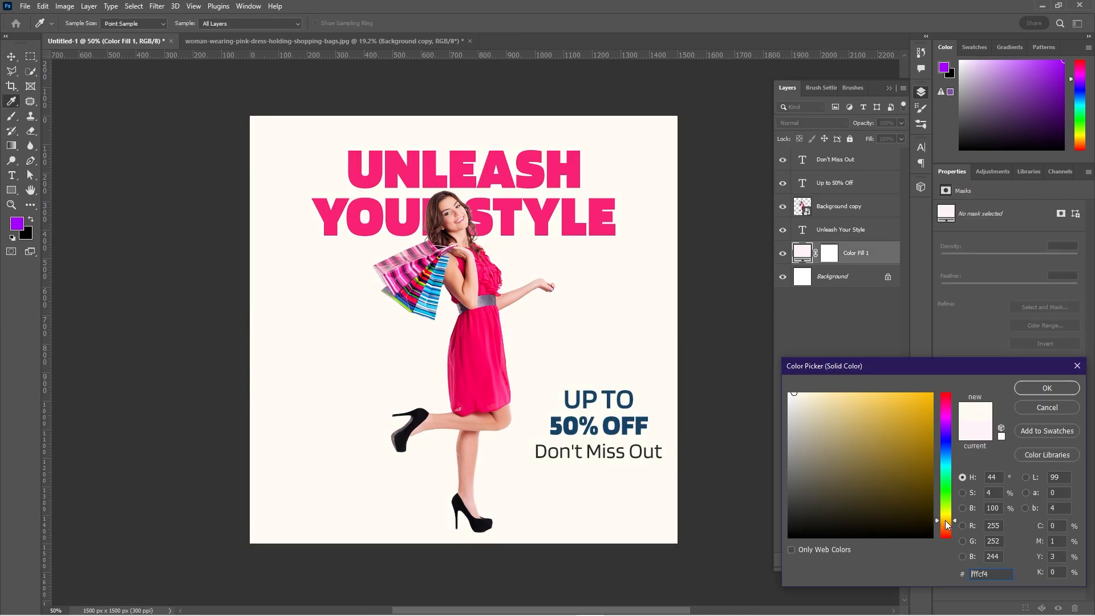
pyautogui.press('Return')
pyautogui.click(787, 373)
pyautogui.click(475, 360)
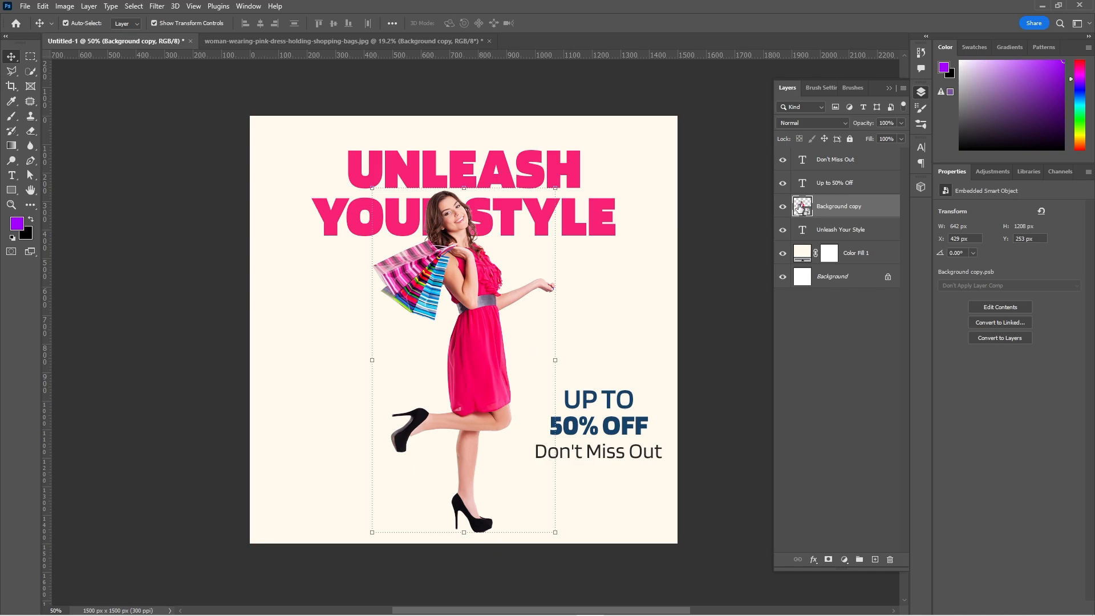
# Move the "Up to 50% Off" and "Don't Miss Out" texts up beside the dress, setting the latter in all caps at 12 pt.
pyautogui.moveTo(627, 403); pyautogui.dragTo(628, 342)
pyautogui.moveTo(626, 457); pyautogui.dragTo(626, 392)
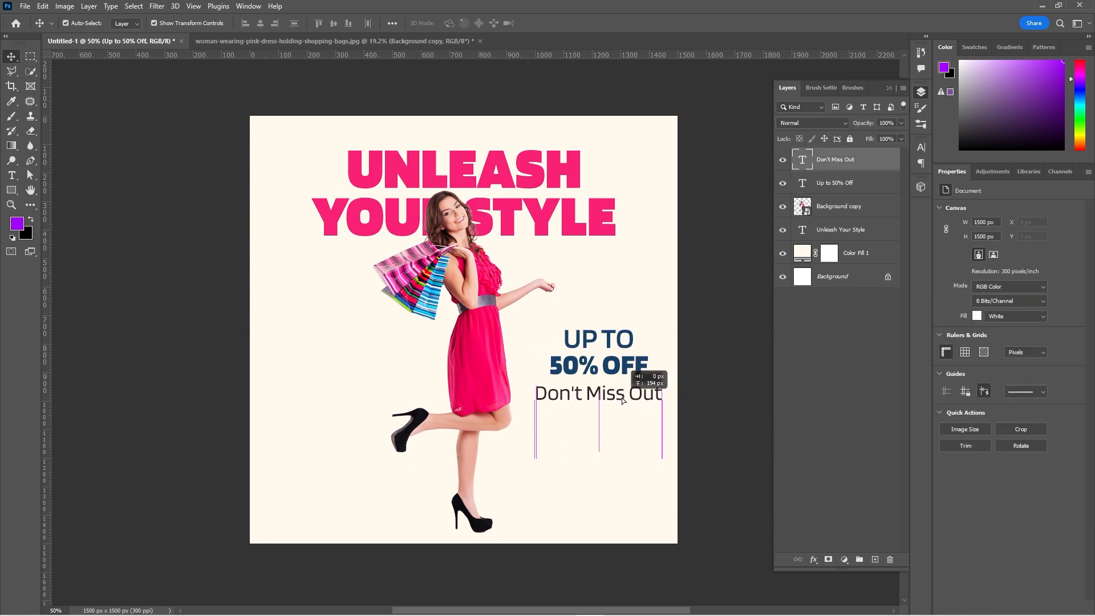
pyautogui.click(943, 401)
pyautogui.click(981, 270)
pyautogui.click(976, 342)
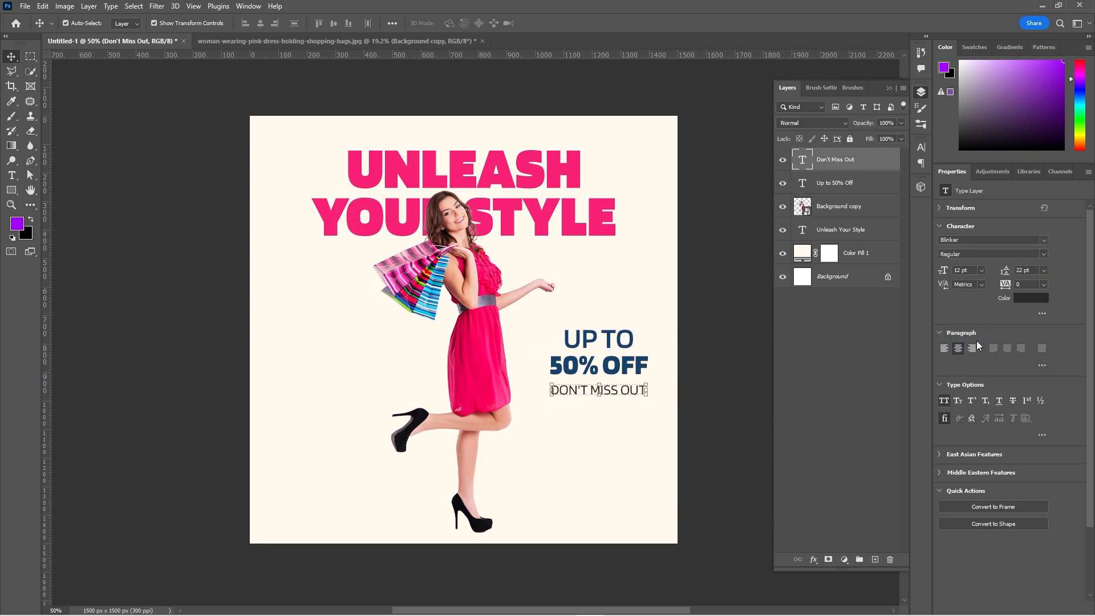
# Enlarge the "Up to 50% Off" text to about 113%.
pyautogui.click(619, 362)
pyautogui.moveTo(599, 329); pyautogui.dragTo(599, 323)
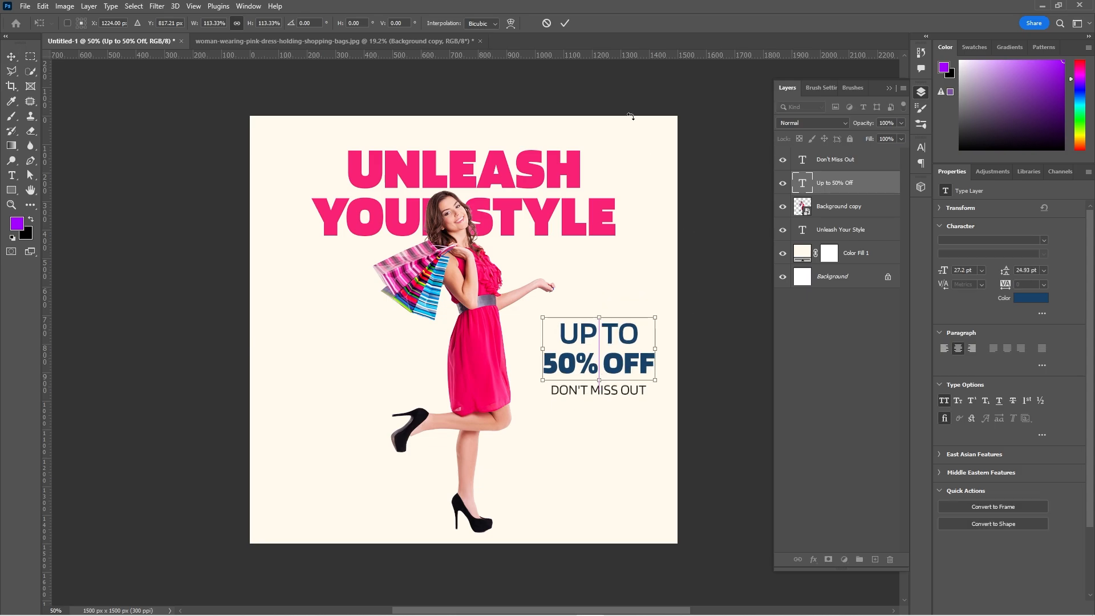
pyautogui.click(563, 24)
# Set the "Don't Miss Out" text to SemiBold at 14 pt and position it closely under the offer text.
pyautogui.click(629, 392)
pyautogui.click(1044, 254)
pyautogui.click(963, 308)
pyautogui.moveTo(628, 393); pyautogui.dragTo(628, 390)
pyautogui.click(981, 272)
pyautogui.click(976, 346)
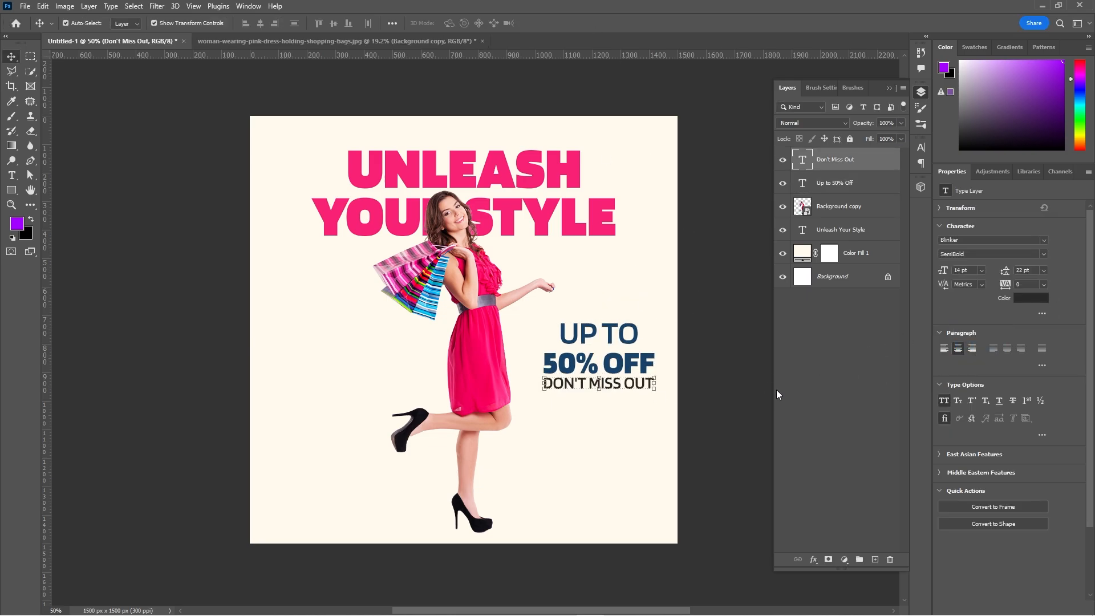
pyautogui.click(654, 369)
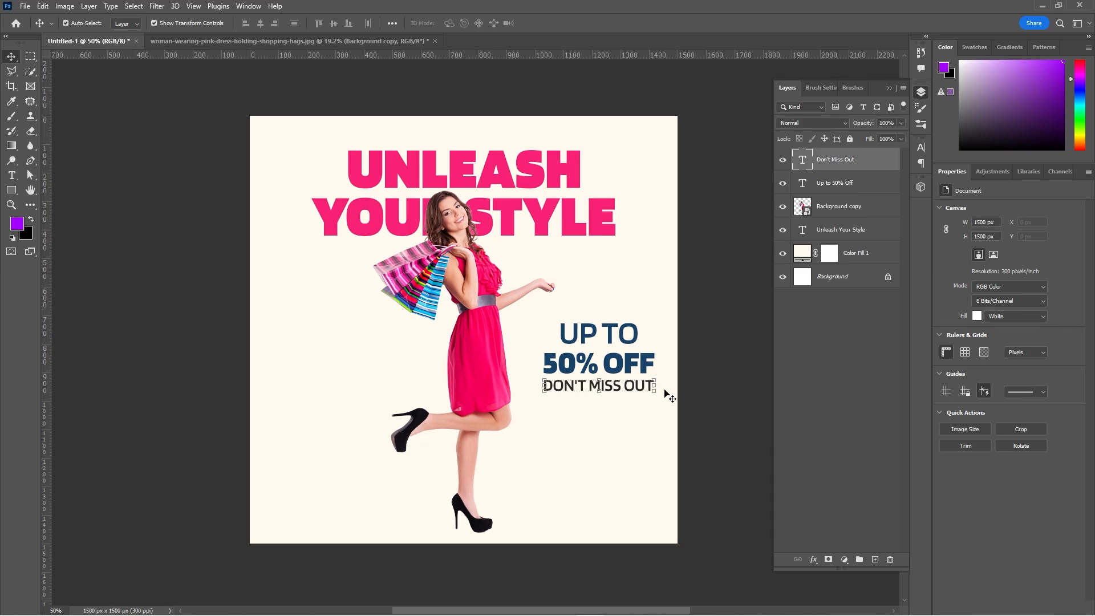
# Recolour the "Up to 50% Off" text pink #f72174, sampled from the headline.
pyautogui.click(1021, 298)
pyautogui.click(551, 209)
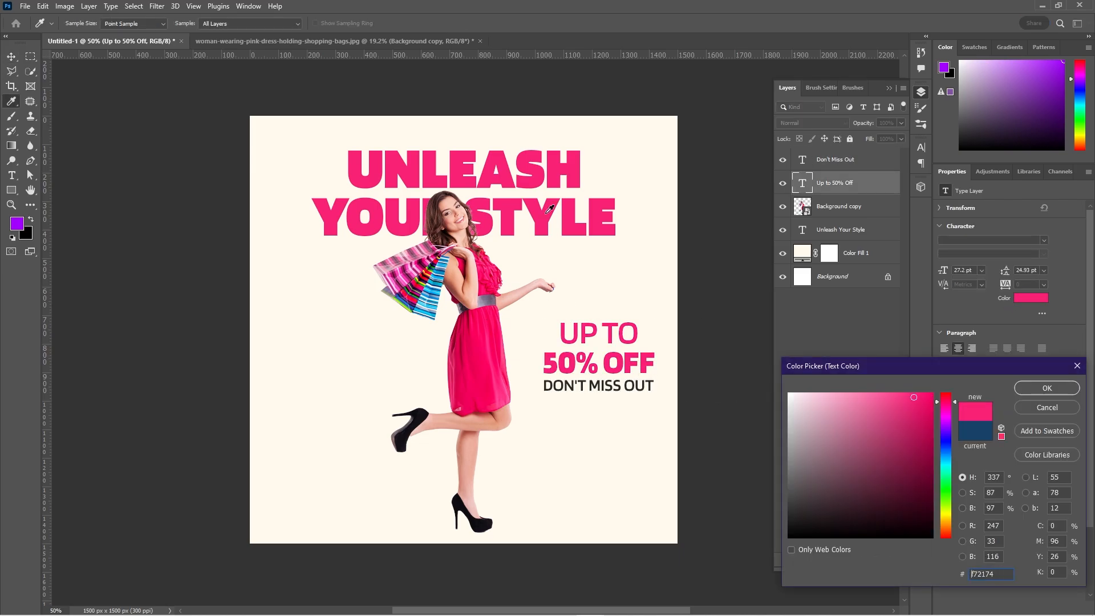
pyautogui.click(1047, 388)
pyautogui.click(718, 434)
pyautogui.click(643, 355)
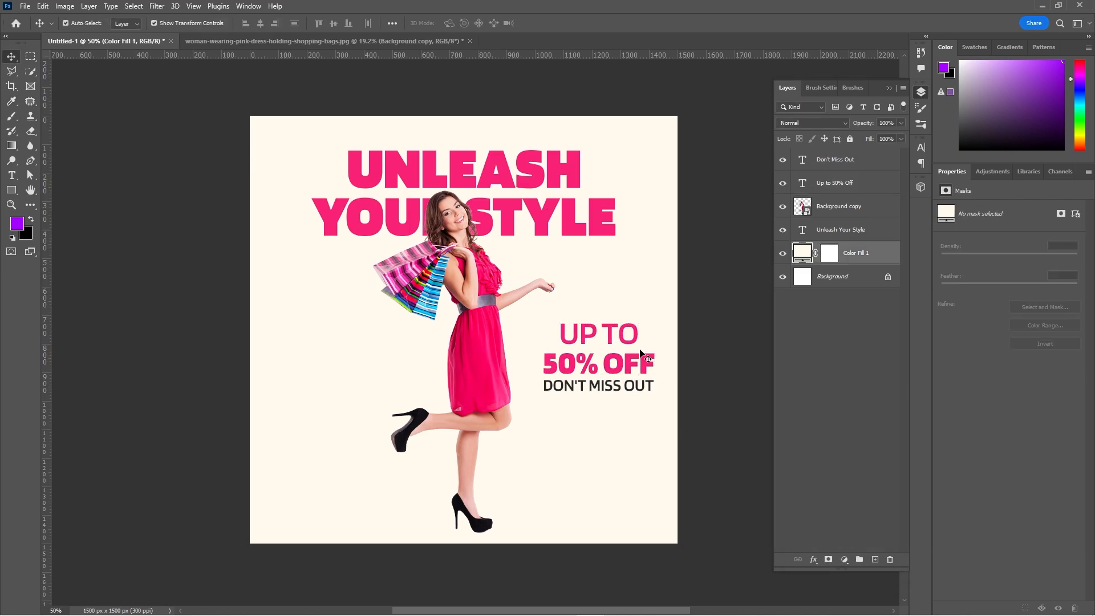
pyautogui.click(643, 359)
pyautogui.click(715, 410)
# Add the text "February 25th, 2024" in Blinker SemiBold at 18 pt and place it below the offer texts.
pyautogui.press('t')
pyautogui.click(304, 500)
pyautogui.write('February 25th, 2024')
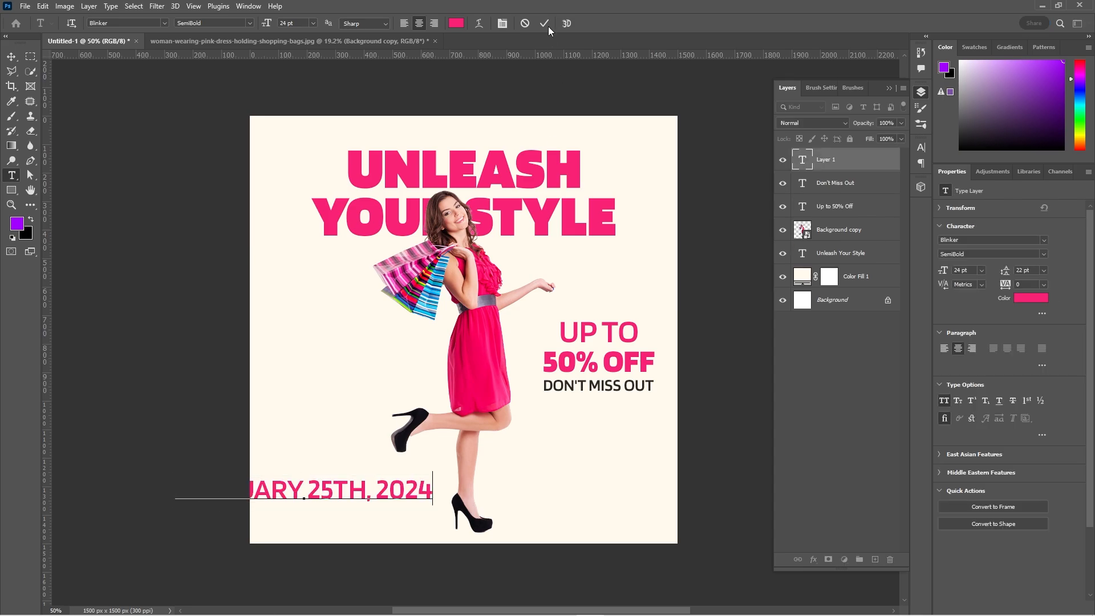
pyautogui.click(546, 24)
pyautogui.press('v')
pyautogui.click(982, 271)
pyautogui.click(976, 361)
pyautogui.click(720, 413)
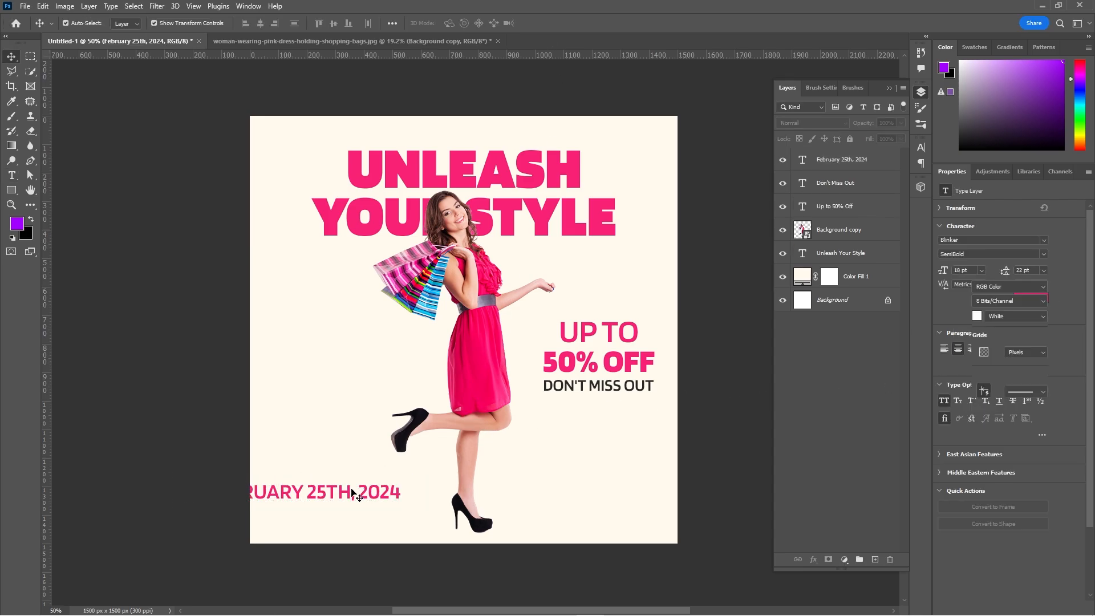
pyautogui.moveTo(353, 493); pyautogui.dragTo(614, 445)
# Break the date onto two lines and set "2024" to 62 pt with 45 pt leading.
pyautogui.doubleClick(576, 444)
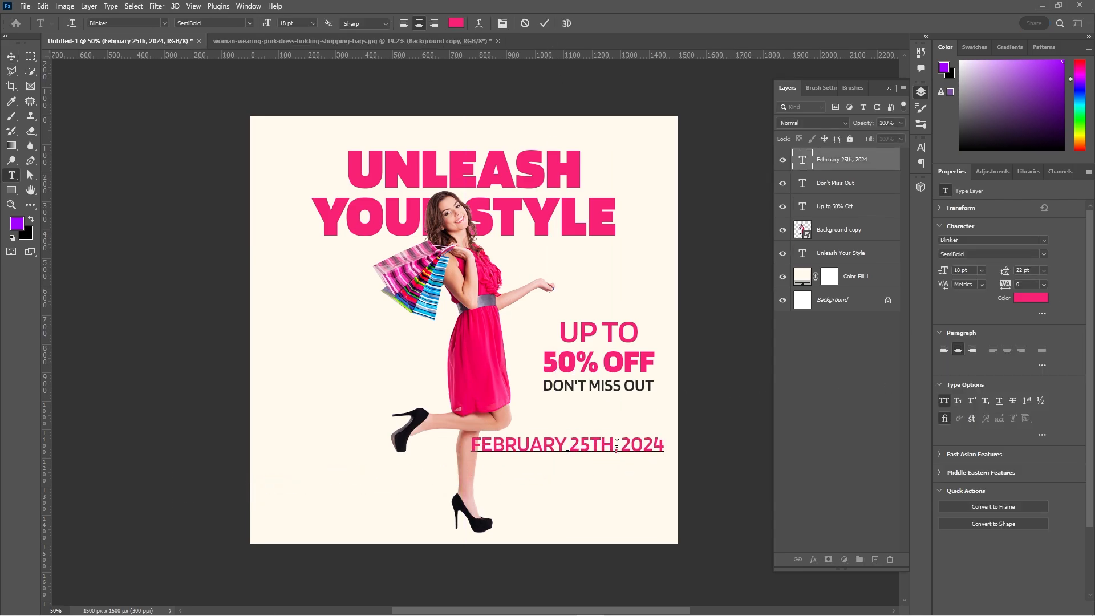
pyautogui.press('Return')
pyautogui.click(588, 470)
pyautogui.moveTo(940, 274); pyautogui.dragTo(1018, 275)
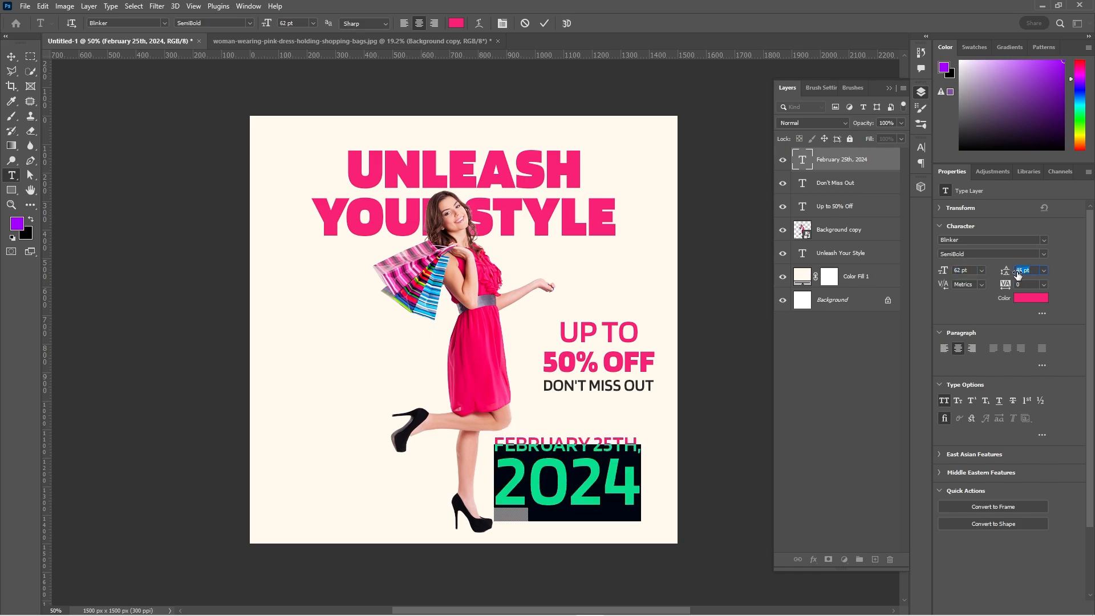
pyautogui.click(604, 469)
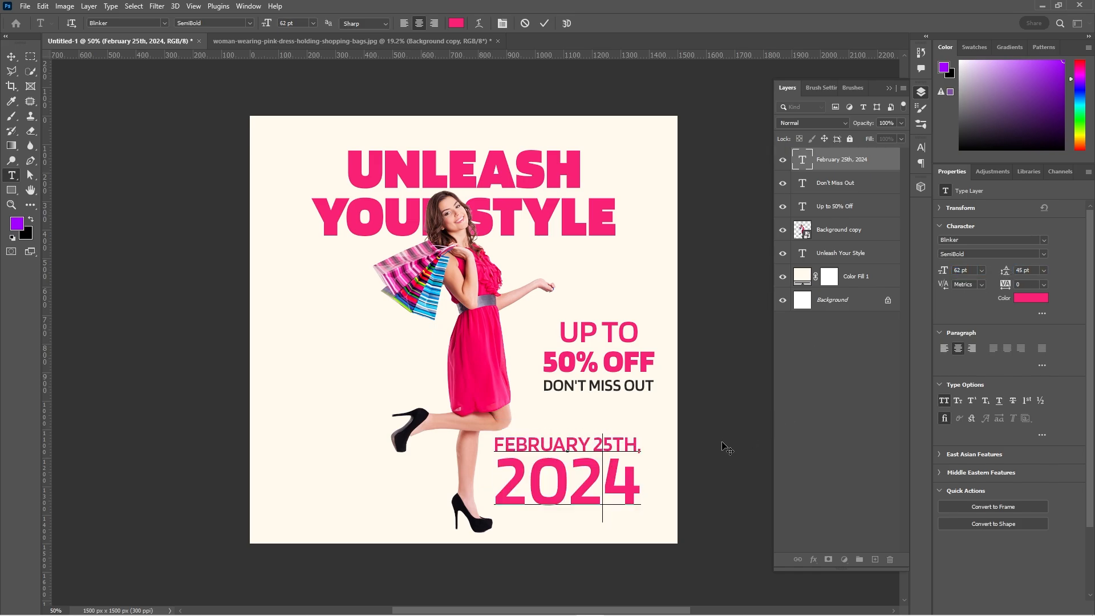
# Set the "2024" line to Blinker Black and the "February 25th," line to SemiBold.
pyautogui.hotkey('ctrl', 'a')
pyautogui.click(1043, 254)
pyautogui.click(969, 339)
pyautogui.moveTo(646, 448); pyautogui.dragTo(486, 399)
pyautogui.click(1043, 254)
pyautogui.click(976, 311)
pyautogui.hotkey('ctrl', 'Return')
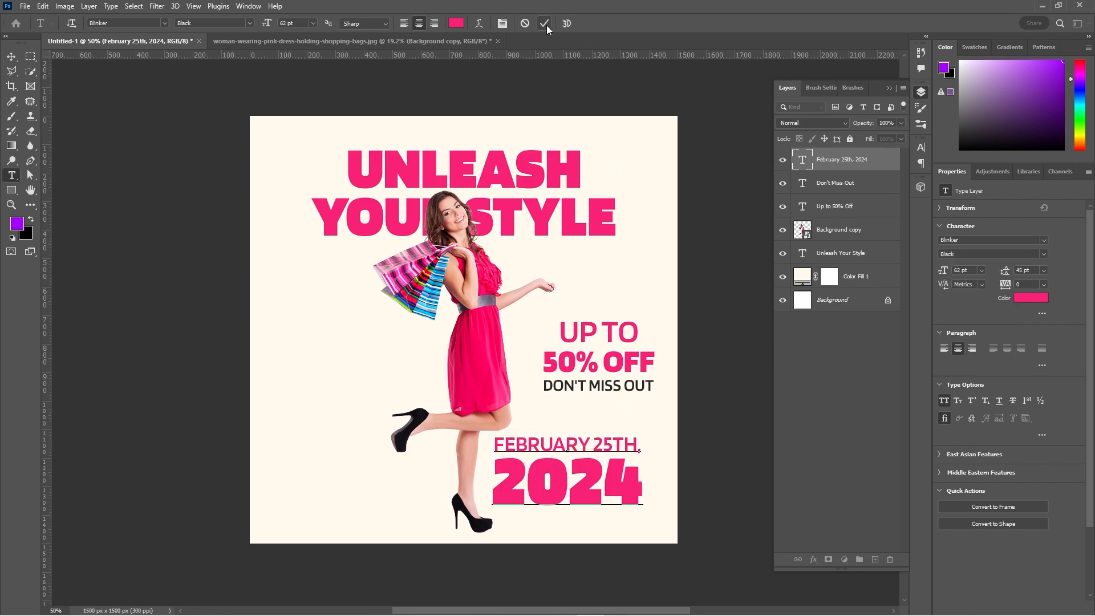
# Scale down the date text and place it beside the woman, opposite the offer text.
pyautogui.hotkey('ctrl', 't')
pyautogui.moveTo(563, 496); pyautogui.dragTo(557, 470)
pyautogui.moveTo(575, 440); pyautogui.dragTo(347, 361)
pyautogui.click(566, 23)
# Recolour the whole date text dark grey #222222.
pyautogui.click(1030, 298)
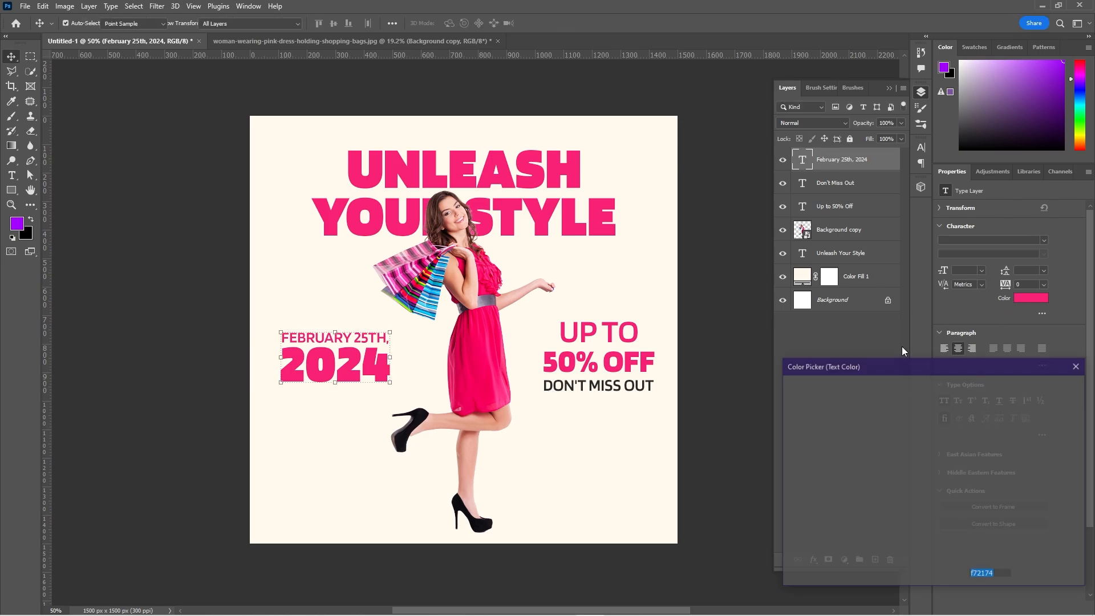
pyautogui.click(782, 513)
pyautogui.click(1046, 384)
# Recolour only "2024" in the date text pink, sampled from the "50% Off" text.
pyautogui.doubleClick(346, 366)
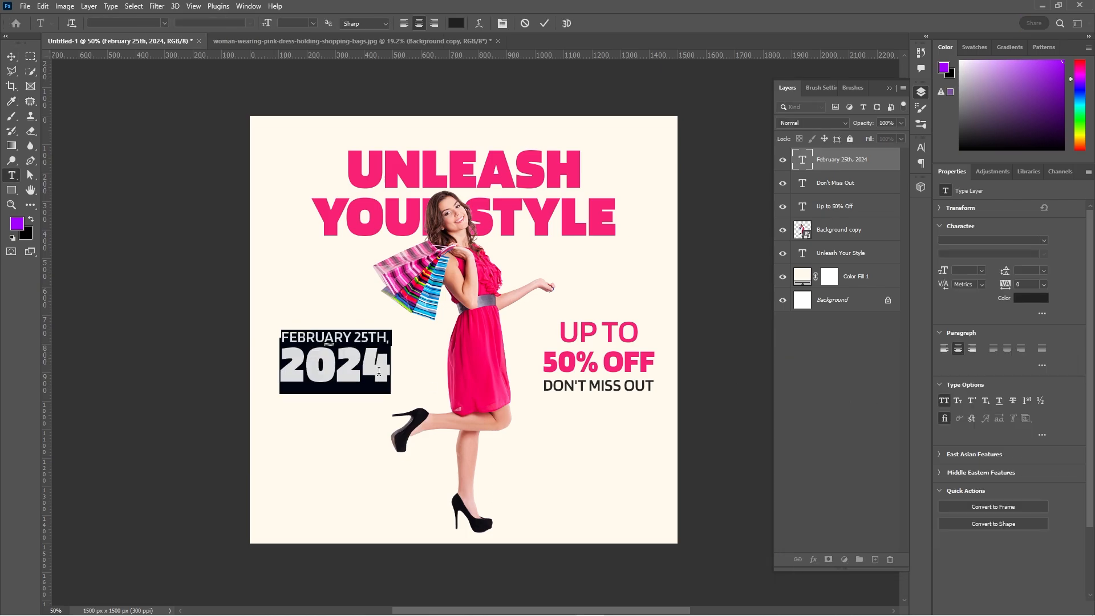
pyautogui.doubleClick(379, 371)
pyautogui.click(1039, 297)
pyautogui.click(645, 362)
pyautogui.click(1047, 393)
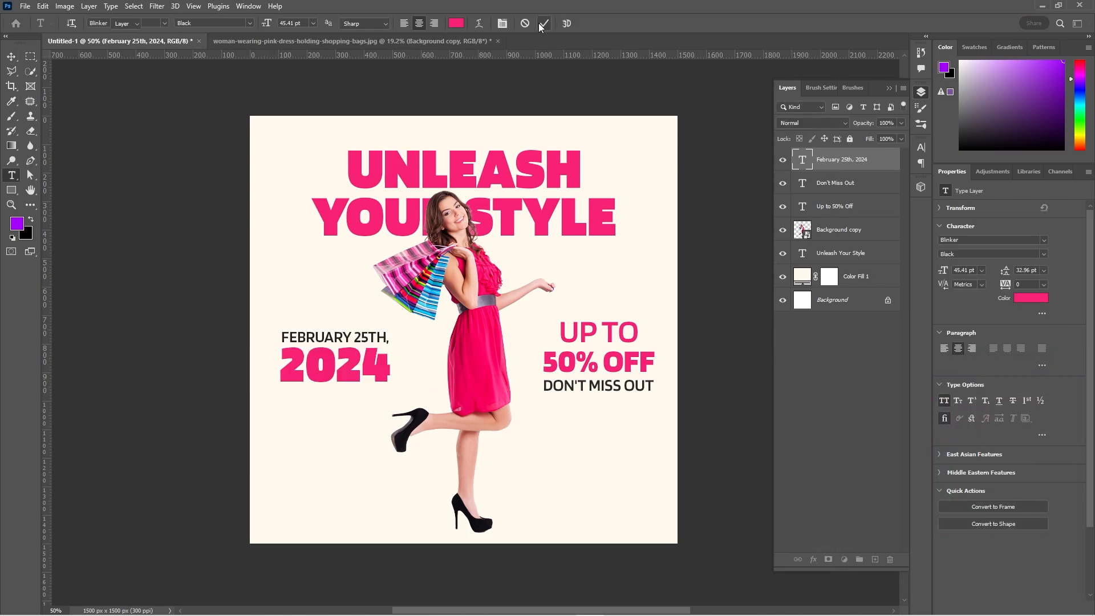
pyautogui.click(544, 24)
# Set the "Up to" line of the offer text to 18 pt and colour it dark grey.
pyautogui.doubleClick(617, 366)
pyautogui.moveTo(639, 332); pyautogui.dragTo(616, 329)
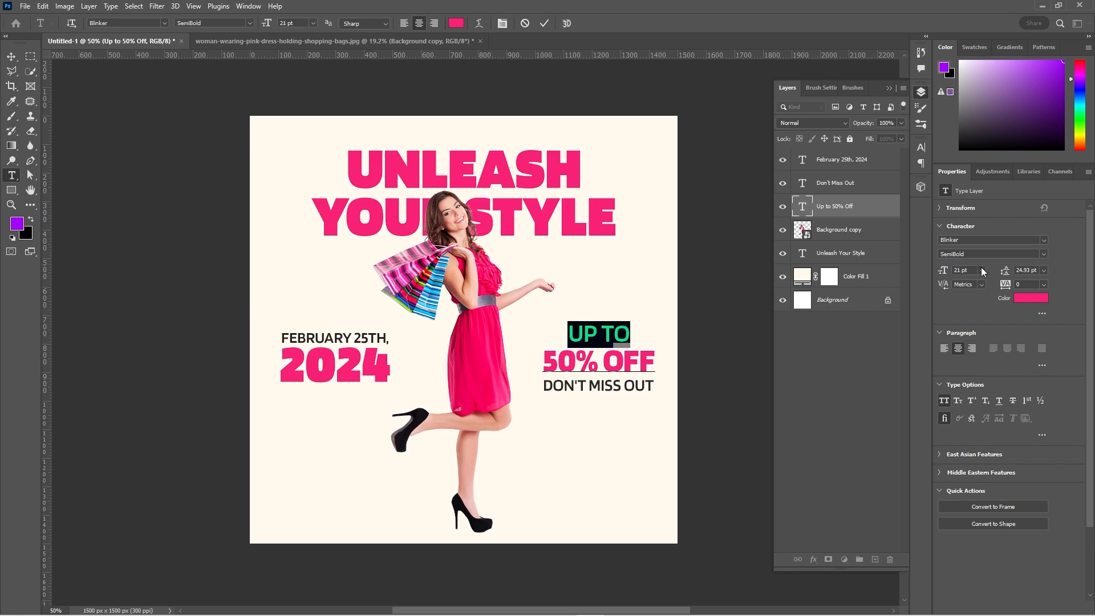
pyautogui.click(982, 270)
pyautogui.click(972, 363)
pyautogui.click(1031, 298)
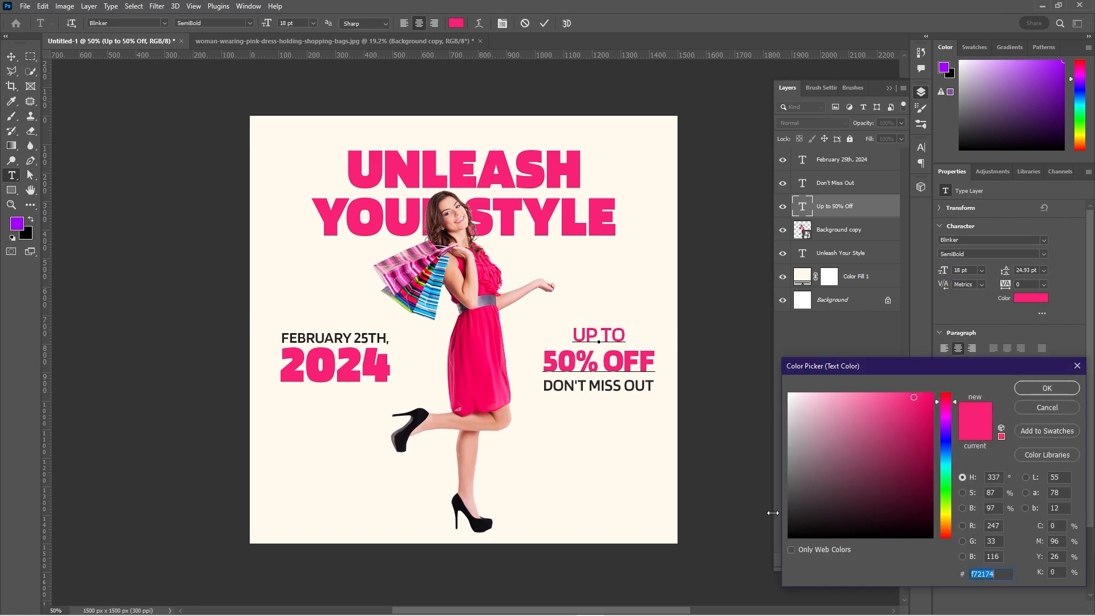
pyautogui.click(1025, 393)
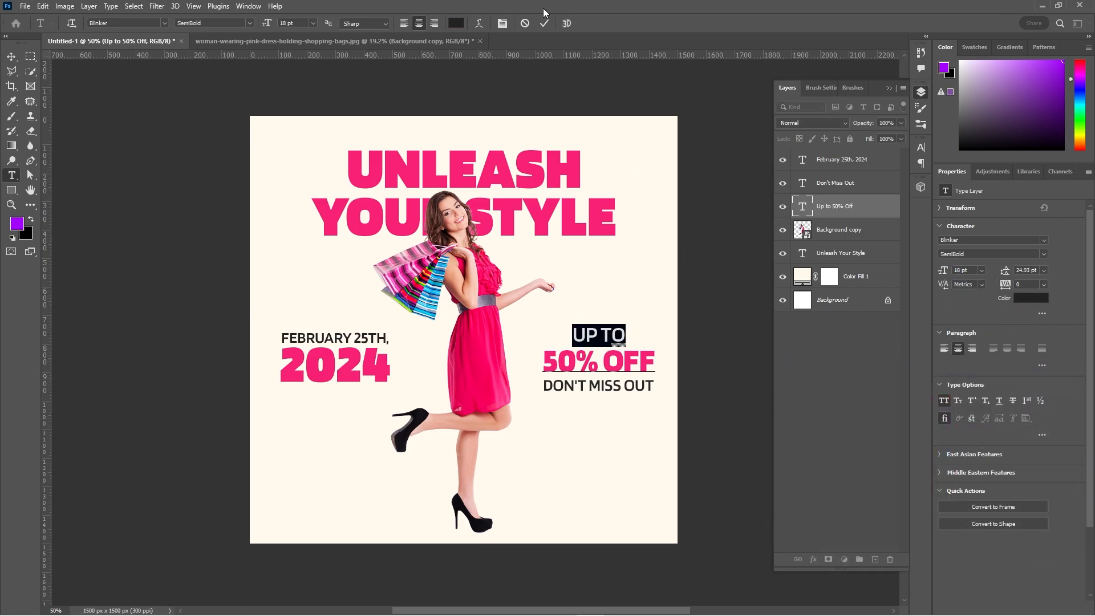
pyautogui.click(720, 365)
# Add the text "Slay All Day" over the woman's legs and colour it dark grey.
pyautogui.press('t')
pyautogui.click(501, 470)
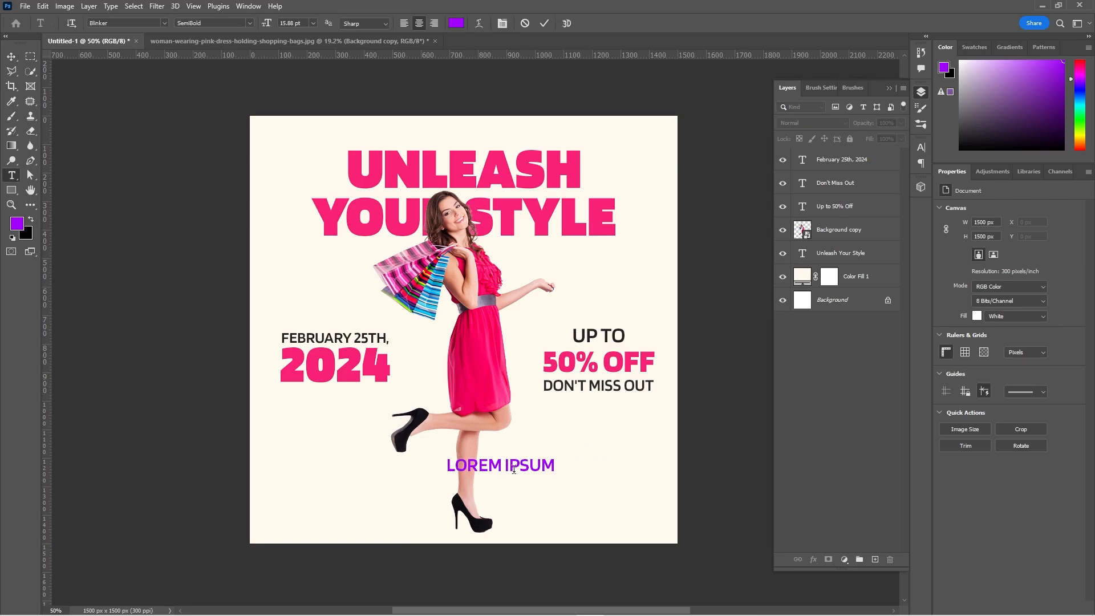
pyautogui.write('SLAY ALL DAY')
pyautogui.hotkey('ctrl', 'a')
pyautogui.click(1032, 297)
pyautogui.click(1019, 393)
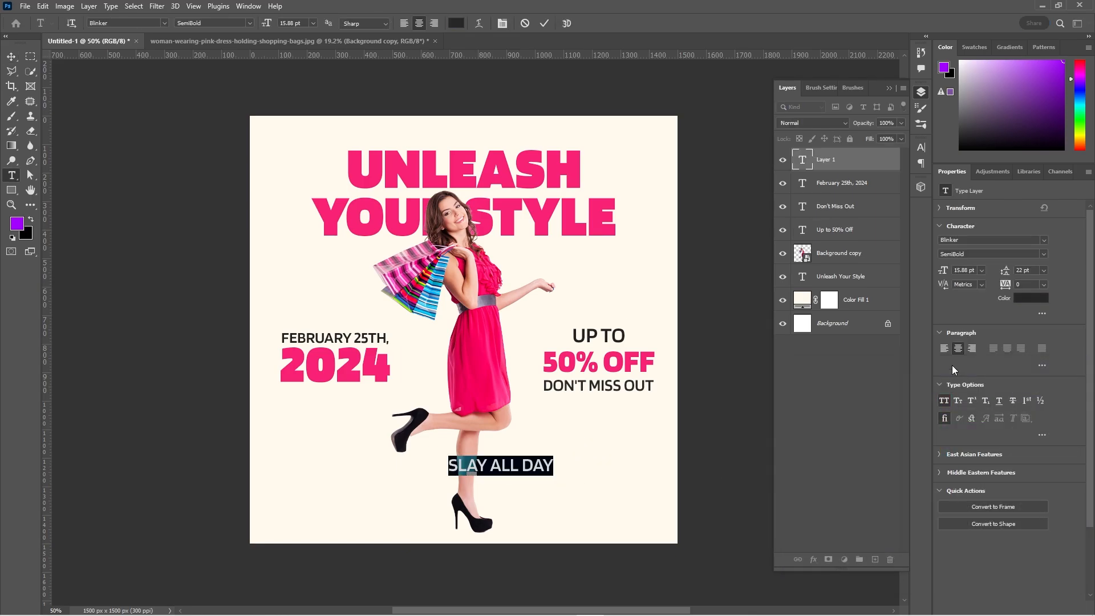
# Turn off all caps for the "Slay All Day" text and set its font to Andasia Personal Use.
pyautogui.click(943, 401)
pyautogui.click(1044, 240)
pyautogui.moveTo(1090, 291); pyautogui.dragTo(1094, 307)
pyautogui.scroll(-6, 1011, 560)
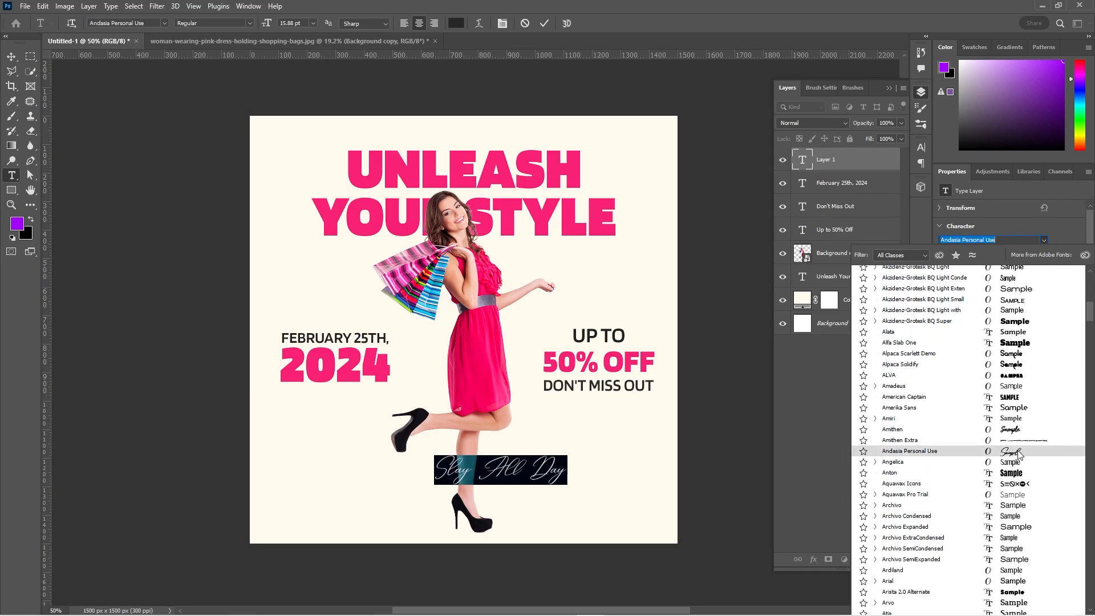
pyautogui.click(1018, 454)
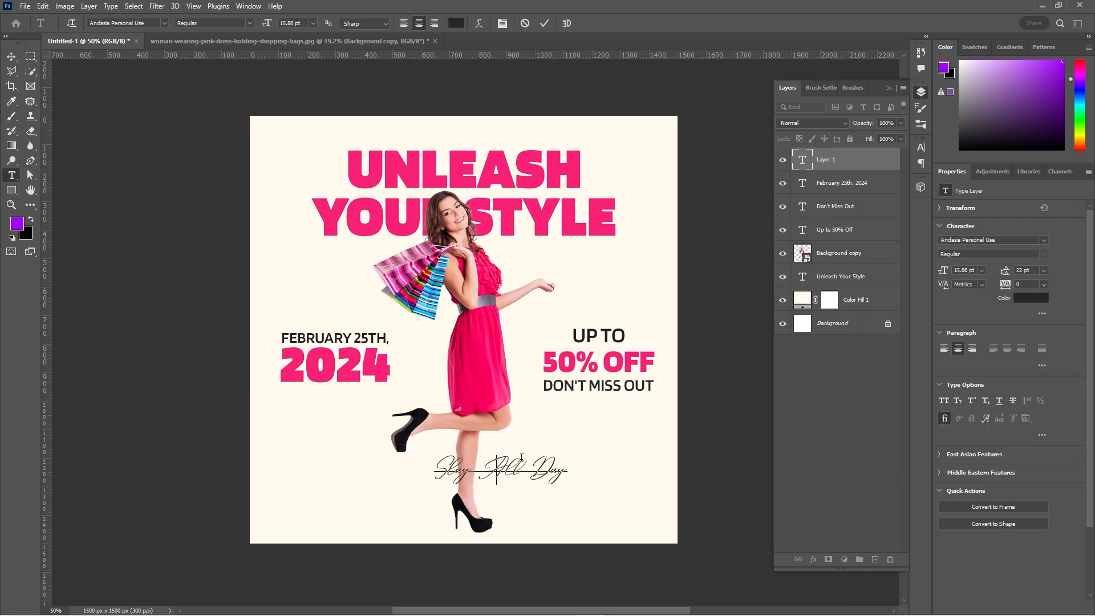
# Edit the script text's capitalisation so that it reads "Slay all day".
pyautogui.press('BackSpace')
pyautogui.write('a')
pyautogui.hotkey('ctrl', 'a')
pyautogui.moveTo(519, 460); pyautogui.dragTo(501, 405)
pyautogui.click(542, 23)
# Enlarge "Slay all day" to about 34 pt, place it over the headline's first line and centre it horizontally on the canvas.
pyautogui.press('v')
pyautogui.moveTo(538, 439); pyautogui.dragTo(516, 153)
pyautogui.moveTo(478, 116); pyautogui.dragTo(482, 149)
pyautogui.moveTo(486, 178); pyautogui.dragTo(590, 263)
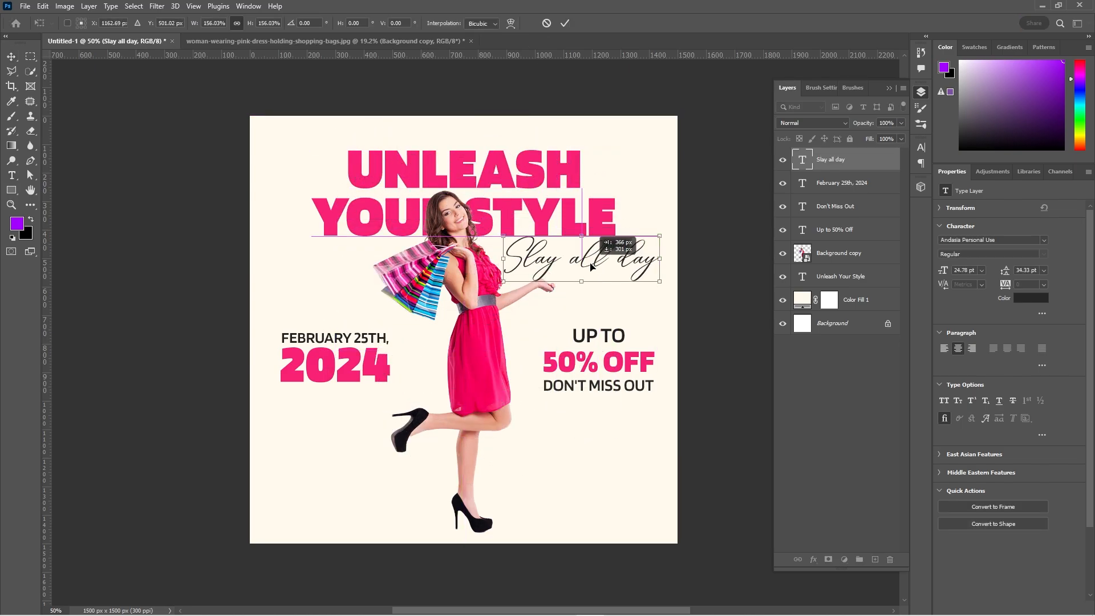
pyautogui.moveTo(655, 244); pyautogui.dragTo(474, 145)
pyautogui.click(565, 23)
pyautogui.click(564, 24)
pyautogui.hotkey('ctrl', 'a')
pyautogui.click(260, 23)
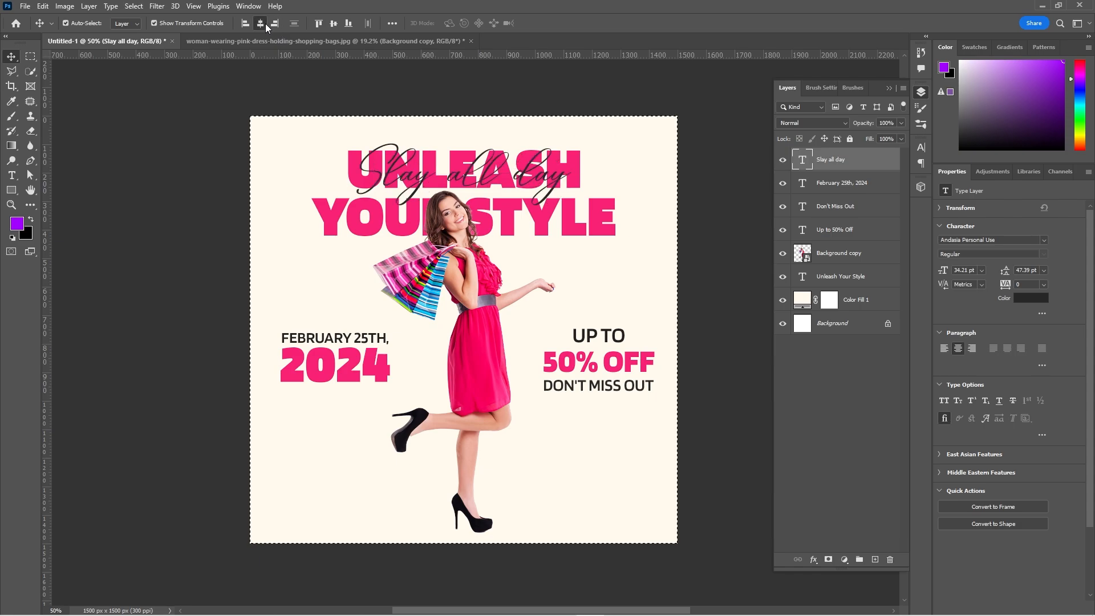
# Move the "Unleash Your Style" headline down to clear the "Slay all day" text.
pyautogui.click(591, 215)
pyautogui.hotkey('shift', 'Down')
pyautogui.hotkey('shift', 'Down')
pyautogui.hotkey('shift', 'Down')
pyautogui.hotkey('shift', 'Down')
pyautogui.hotkey('shift', 'Down')
pyautogui.hotkey('shift', 'Down')
pyautogui.hotkey('shift', 'Down')
pyautogui.hotkey('shift', 'Down')
pyautogui.hotkey('shift', 'Down')
pyautogui.hotkey('shift', 'Down')
pyautogui.hotkey('shift', 'Down')
pyautogui.hotkey('shift', 'Down')
pyautogui.hotkey('shift', 'Down')
pyautogui.hotkey('shift', 'Down')
pyautogui.hotkey('shift', 'Down')
pyautogui.hotkey('shift', 'Down')
pyautogui.hotkey('shift', 'Down')
pyautogui.hotkey('shift', 'Down')
pyautogui.hotkey('shift', 'Down')
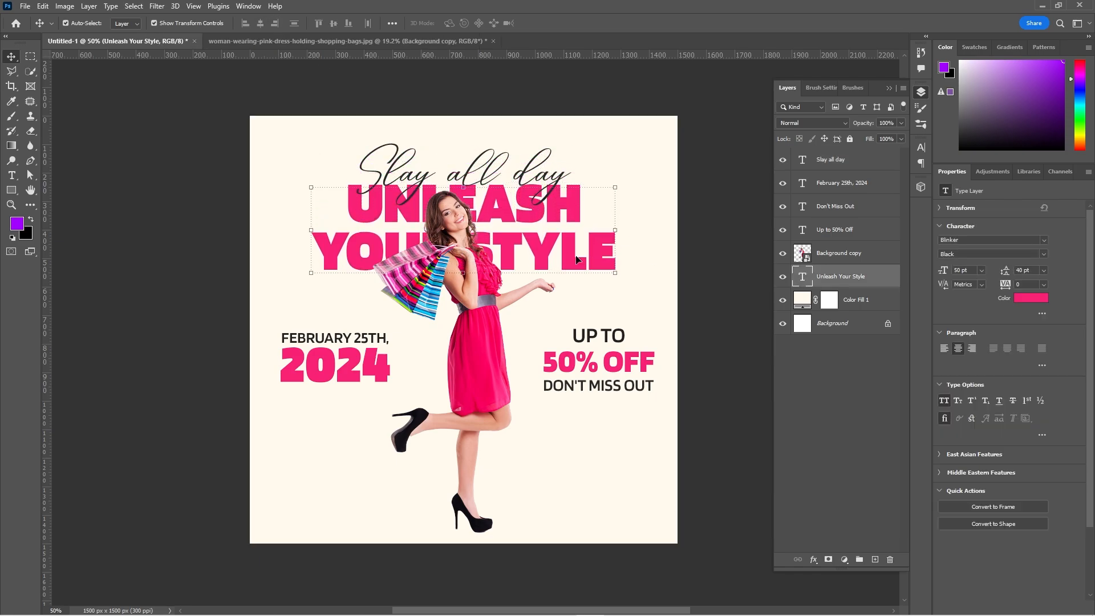
# Recolour the "Slay all day" text pink #f72174, sampled from the headline.
pyautogui.click(518, 171)
pyautogui.click(1031, 298)
pyautogui.click(604, 274)
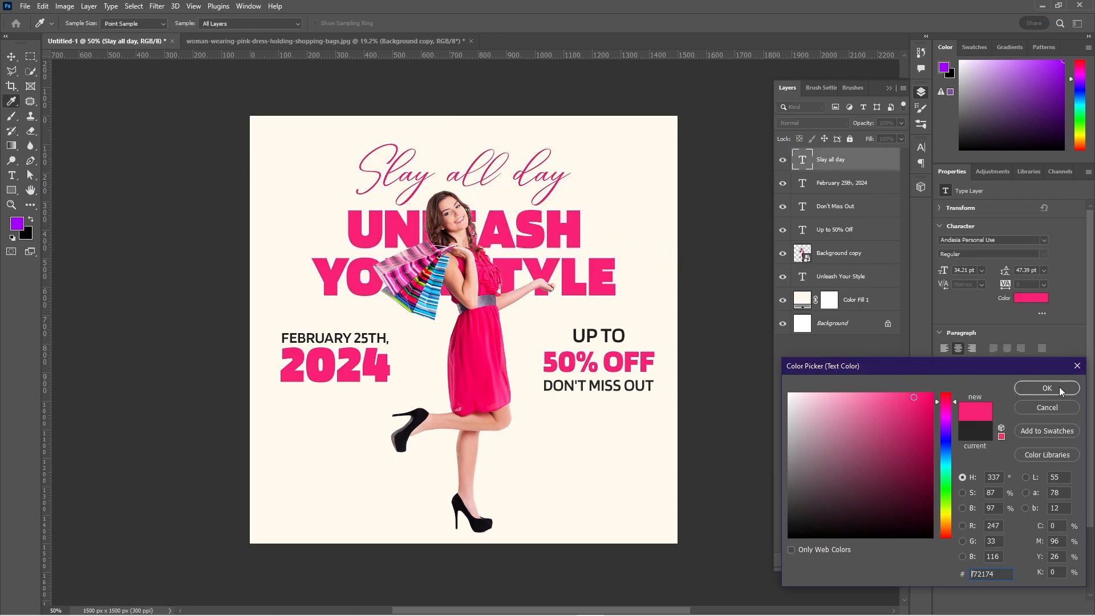
pyautogui.press('Return')
# Recolour the "Unleash Your Style" headline dark grey #222222, sampled from the date text.
pyautogui.click(605, 274)
pyautogui.click(1031, 298)
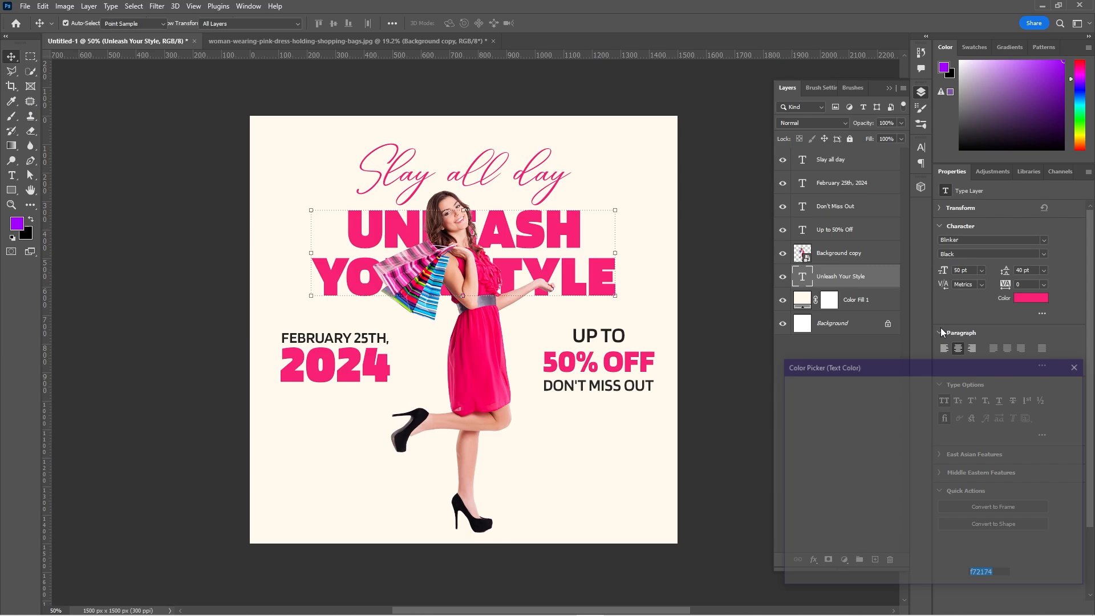
pyautogui.click(370, 330)
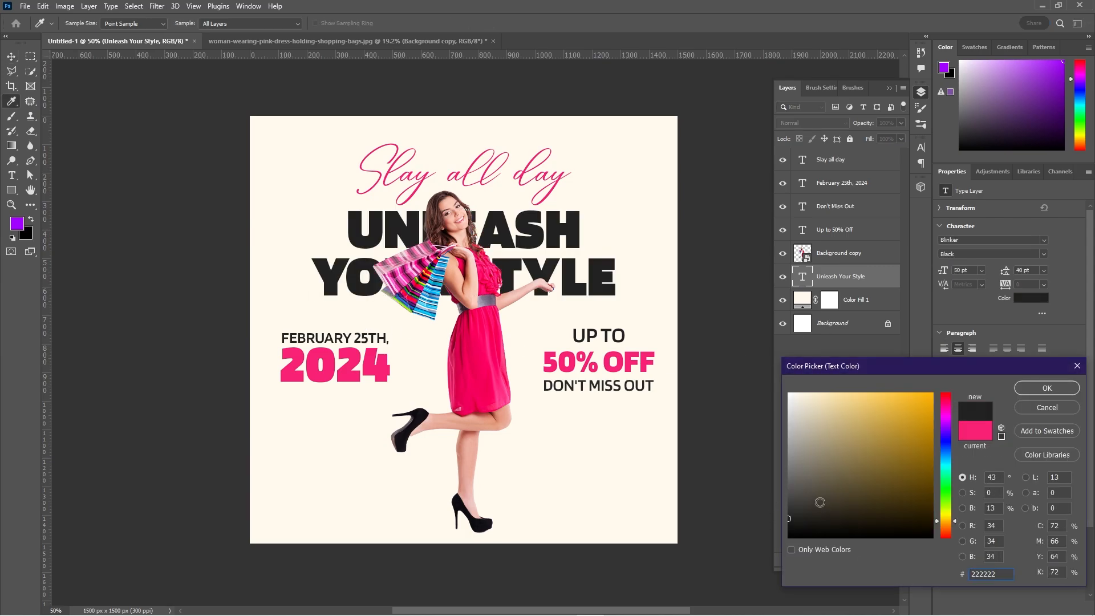
pyautogui.click(1047, 388)
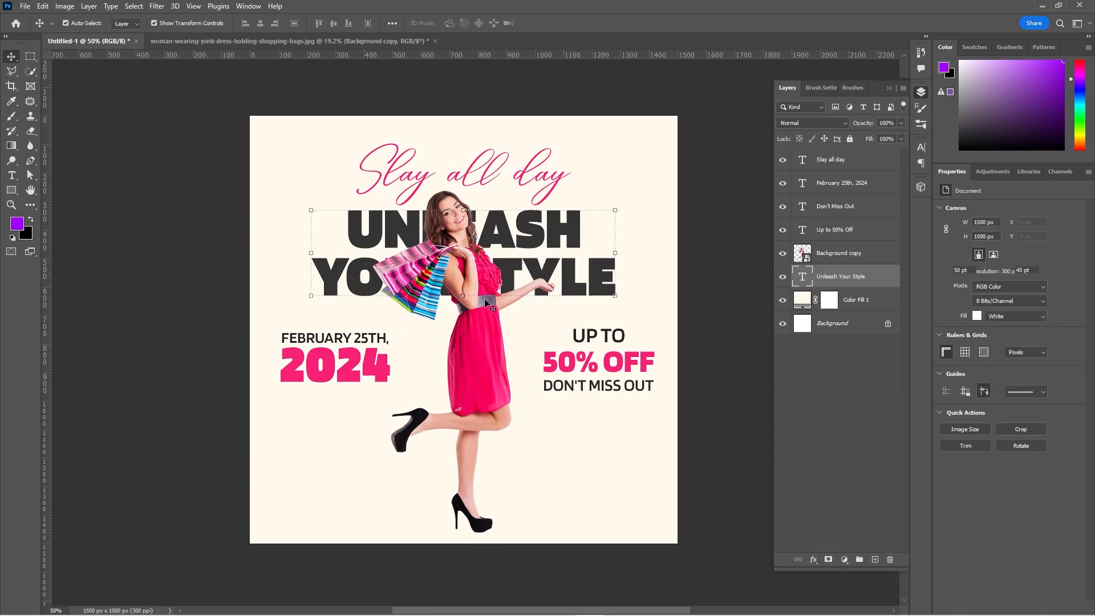
# Enlarge the "Unleash Your Style" headline to 54 pt and move it up to slightly overlap the "Slay all day" text.
pyautogui.moveTo(465, 298); pyautogui.dragTo(463, 321)
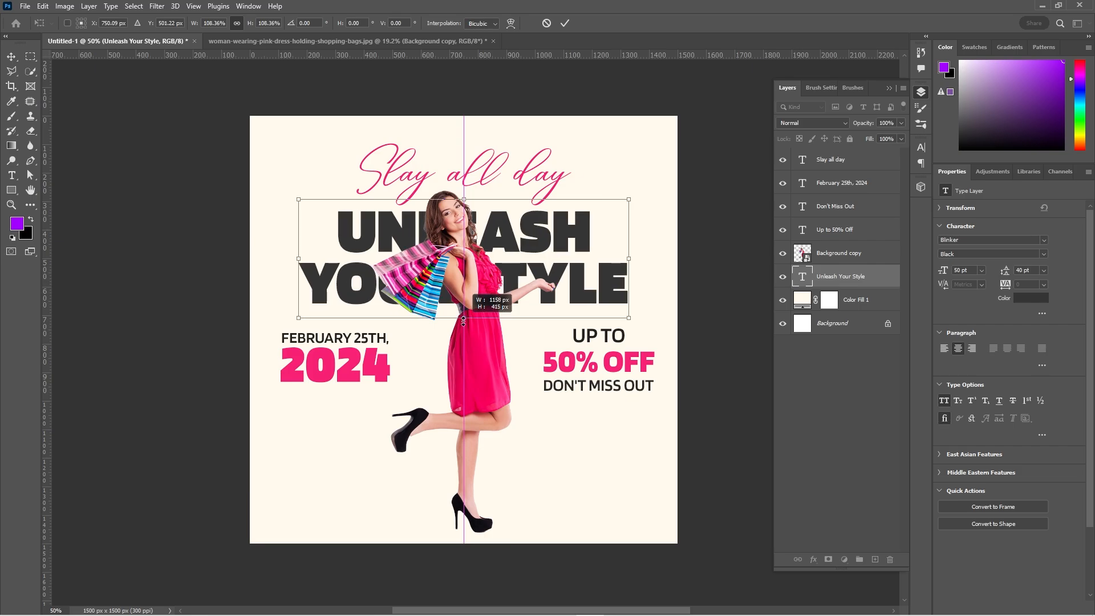
pyautogui.click(565, 23)
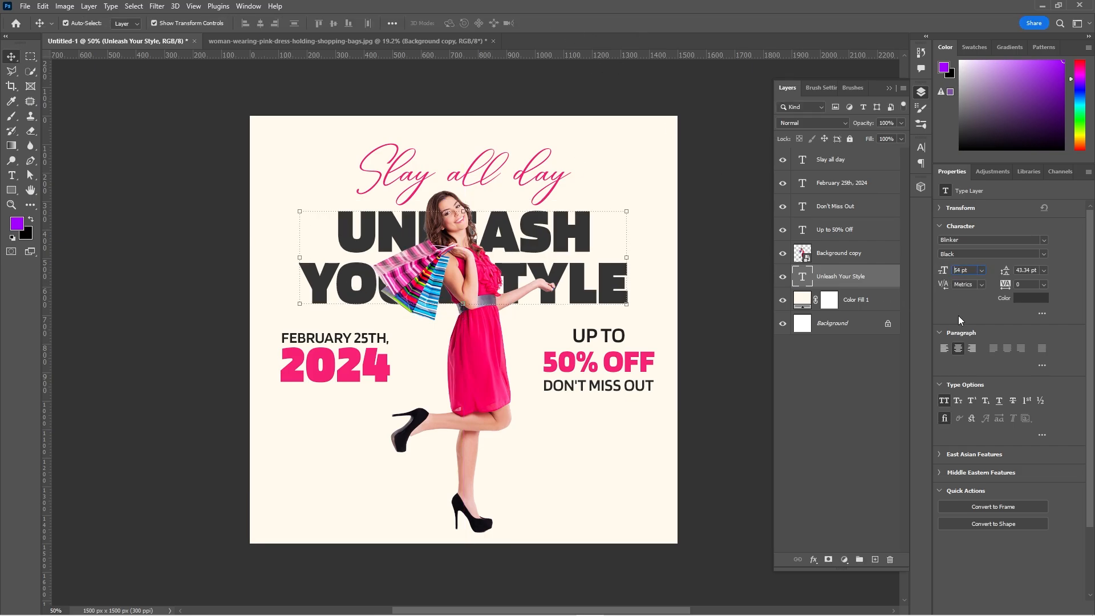
pyautogui.click(600, 264)
pyautogui.hotkey('shift', 'Up')
pyautogui.hotkey('shift', 'Up')
pyautogui.hotkey('shift', 'Up')
pyautogui.hotkey('shift', 'Up')
pyautogui.hotkey('shift', 'Up')
pyautogui.hotkey('shift', 'Up')
pyautogui.hotkey('shift', 'Up')
pyautogui.hotkey('shift', 'Up')
pyautogui.hotkey('shift', 'Up')
pyautogui.hotkey('shift', 'Up')
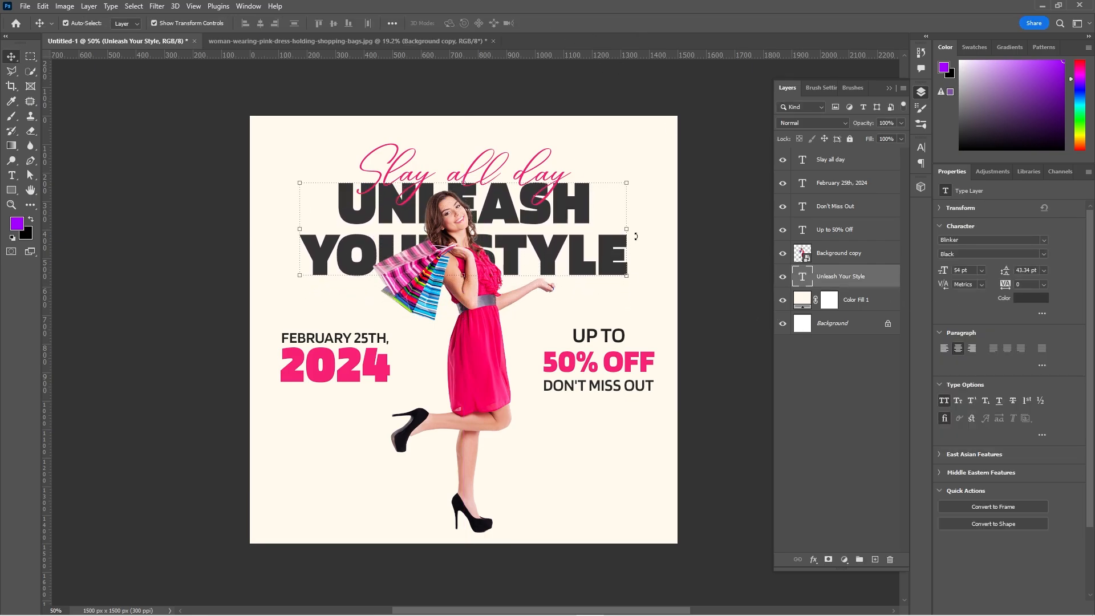
# Nudge the woman cutout down and tuck the date text partly behind her, with its layer beneath hers.
pyautogui.click(485, 346)
pyautogui.hotkey('shift', 'Down')
pyautogui.moveTo(364, 355); pyautogui.dragTo(420, 371)
pyautogui.moveTo(850, 185); pyautogui.dragTo(844, 258)
# Add a new layer above the date text and clip it to that text.
pyautogui.click(873, 560)
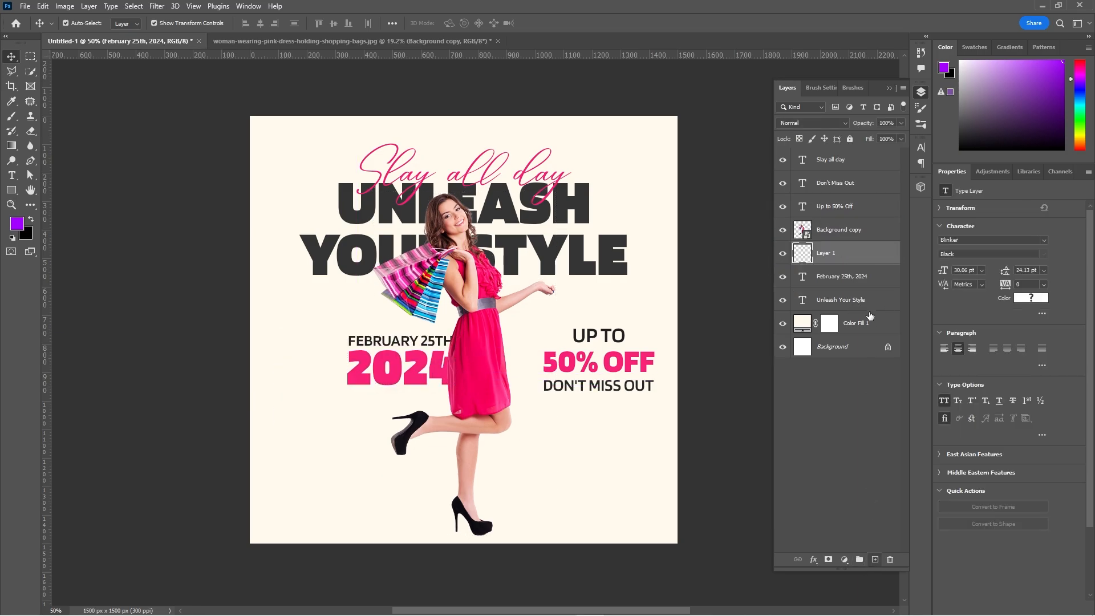
pyautogui.hotkey('ctrl', 'alt', 'g')
pyautogui.click(883, 277)
pyautogui.click(875, 254)
# Paint soft black shading on the clipped layer where the date text meets the woman, using a 400 px brush.
pyautogui.press('b')
pyautogui.click(13, 238)
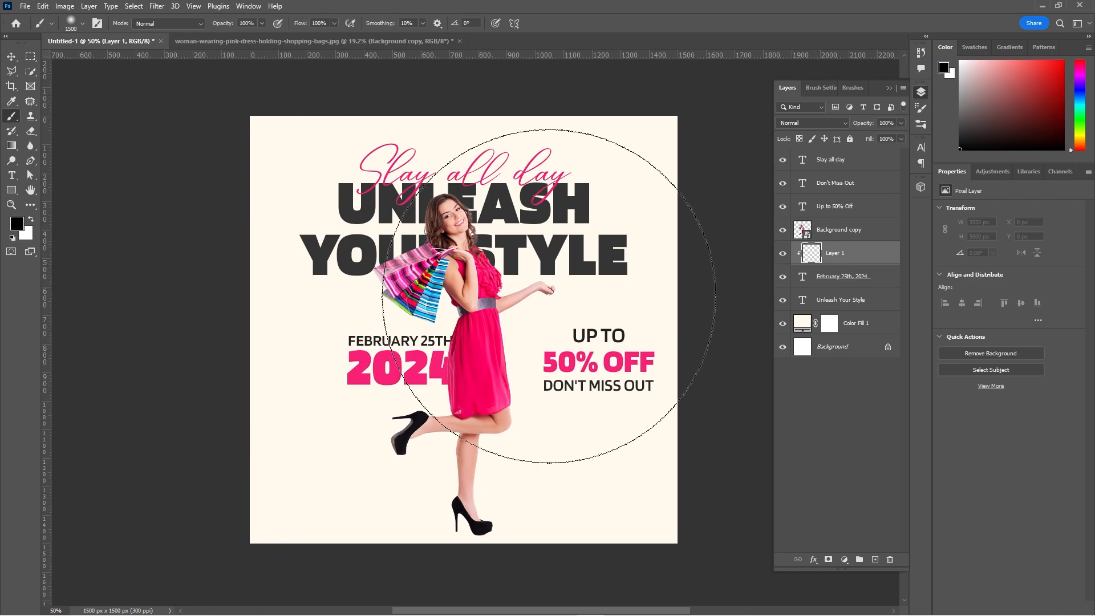
pyautogui.rightClick(552, 295)
pyautogui.moveTo(654, 327); pyautogui.dragTo(629, 326)
pyautogui.click(668, 110)
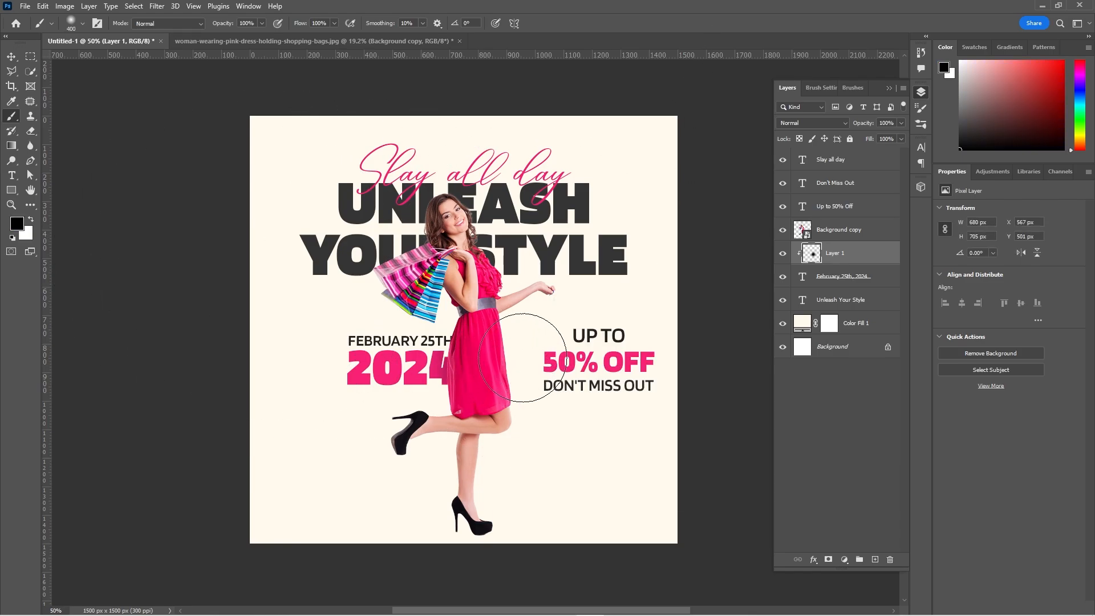
# Nudge the date text together with its clipped shading layer down by 10 px.
pyautogui.keyDown('shift'); pyautogui.click(853, 280); pyautogui.keyUp('shift')
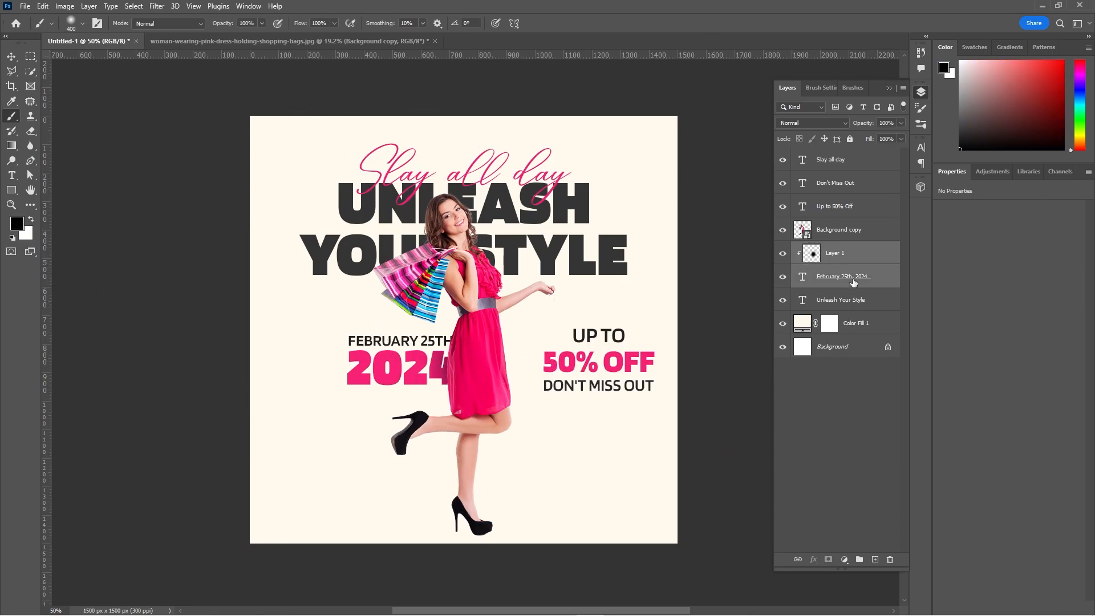
pyautogui.click(14, 56)
pyautogui.hotkey('shift', 'Down')
pyautogui.hotkey('shift', 'Up')
pyautogui.hotkey('shift', 'Down')
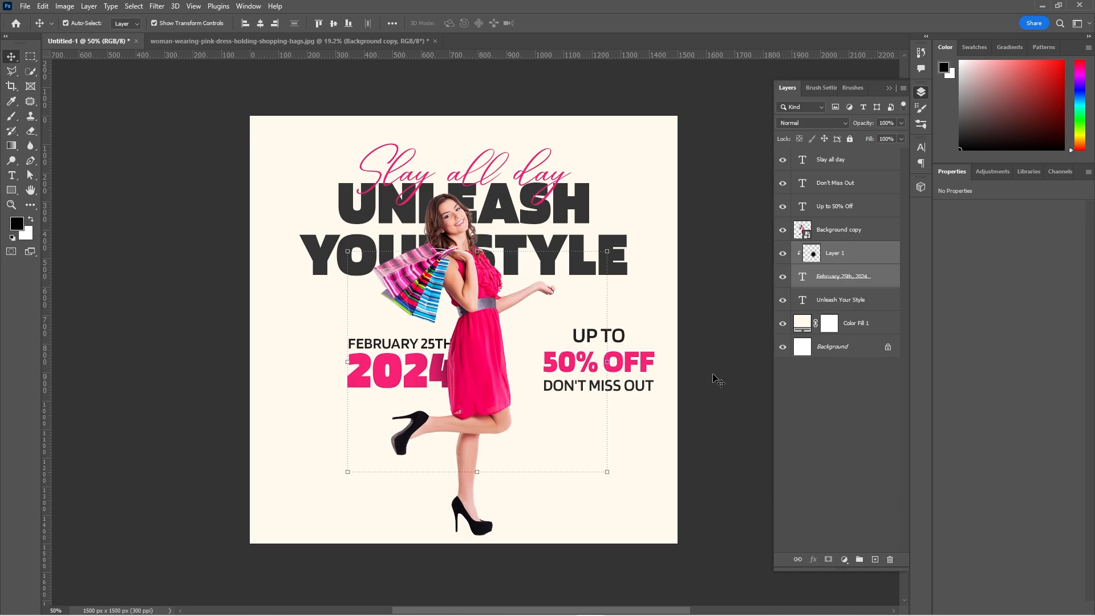
pyautogui.click(712, 376)
# Scale the "Up to 50% Off" and "Don't Miss Out" texts to 78.52% and move them over the edge of the dress.
pyautogui.click(635, 363)
pyautogui.keyDown('shift'); pyautogui.click(628, 386); pyautogui.keyUp('shift')
pyautogui.hotkey('ctrl', 't')
pyautogui.moveTo(599, 394); pyautogui.dragTo(600, 387)
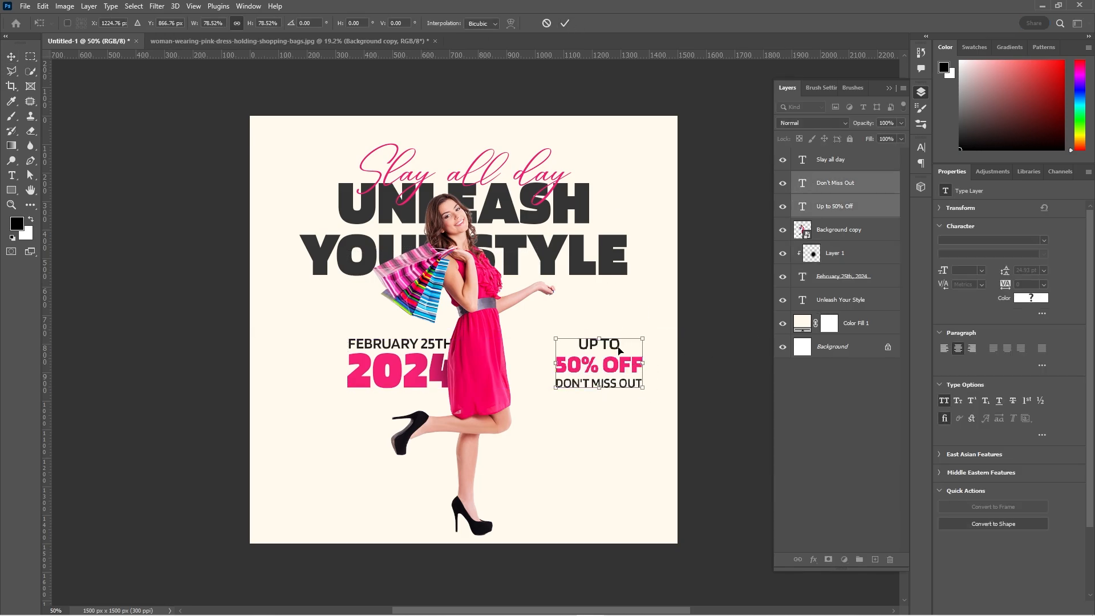
pyautogui.moveTo(620, 350); pyautogui.dragTo(552, 369)
pyautogui.click(569, 23)
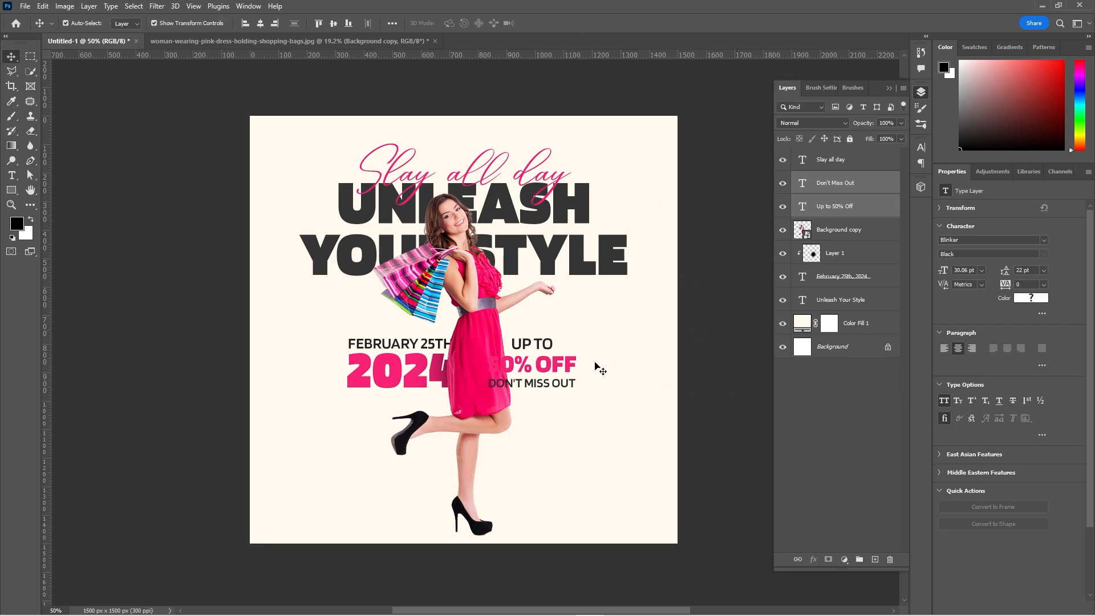
# Recolour the "50% Off" line dark grey #343434, sampled from the headline.
pyautogui.click(570, 366)
pyautogui.click(1026, 298)
pyautogui.click(536, 216)
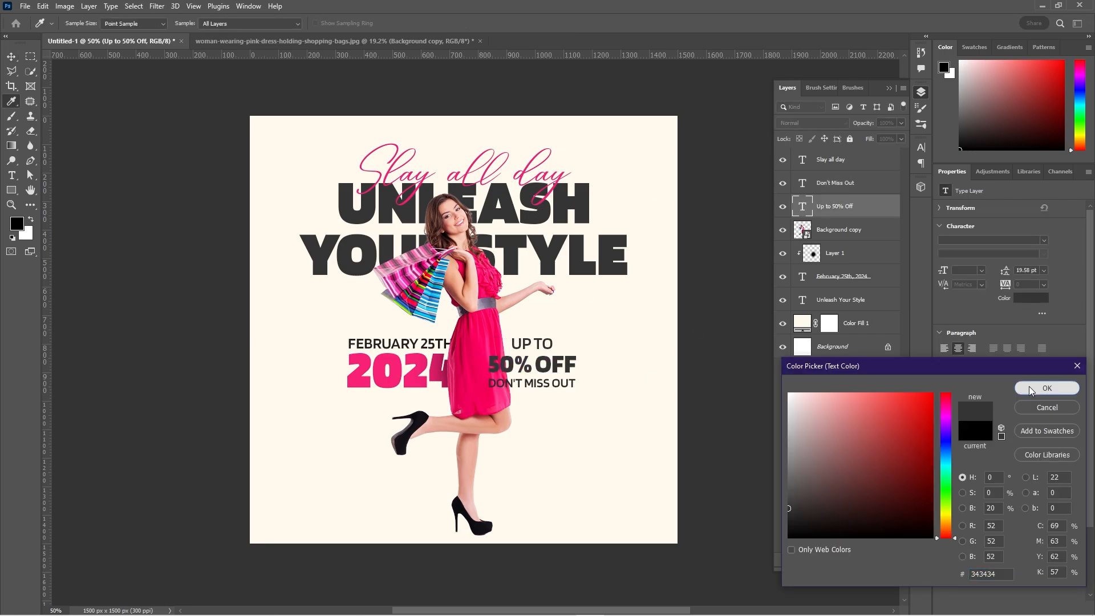
pyautogui.click(1047, 389)
pyautogui.press('v')
pyautogui.click(704, 347)
# Draw a rectangle of about 332 by 202 px below the offer texts and remove its stroke.
pyautogui.click(12, 189)
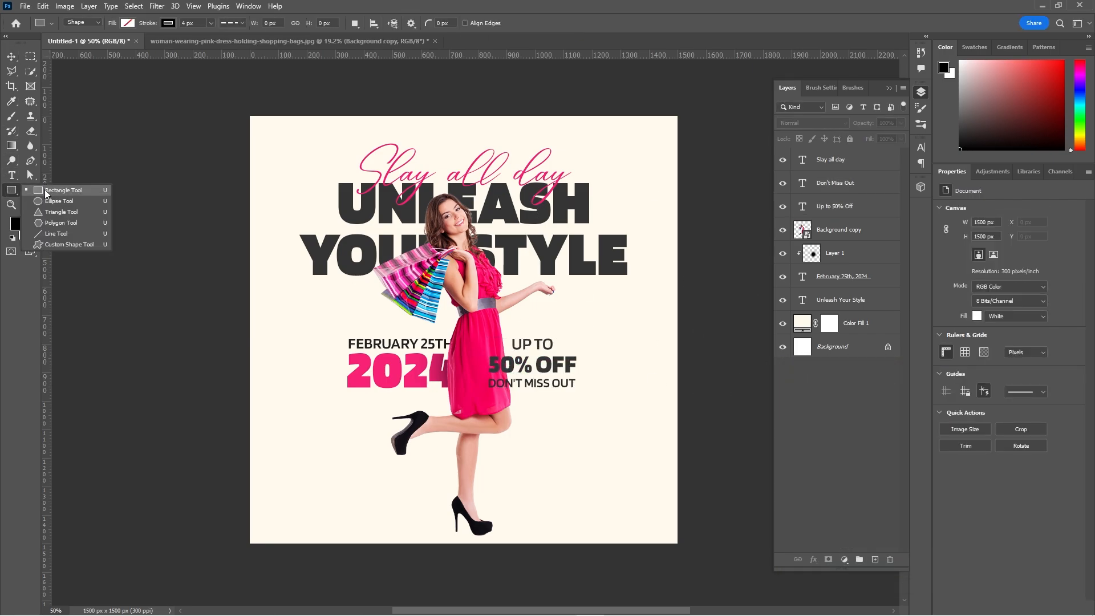
pyautogui.click(58, 189)
pyautogui.moveTo(537, 429); pyautogui.dragTo(585, 449)
pyautogui.moveTo(630, 488); pyautogui.dragTo(632, 487)
pyautogui.click(167, 24)
pyautogui.click(101, 45)
pyautogui.click(129, 23)
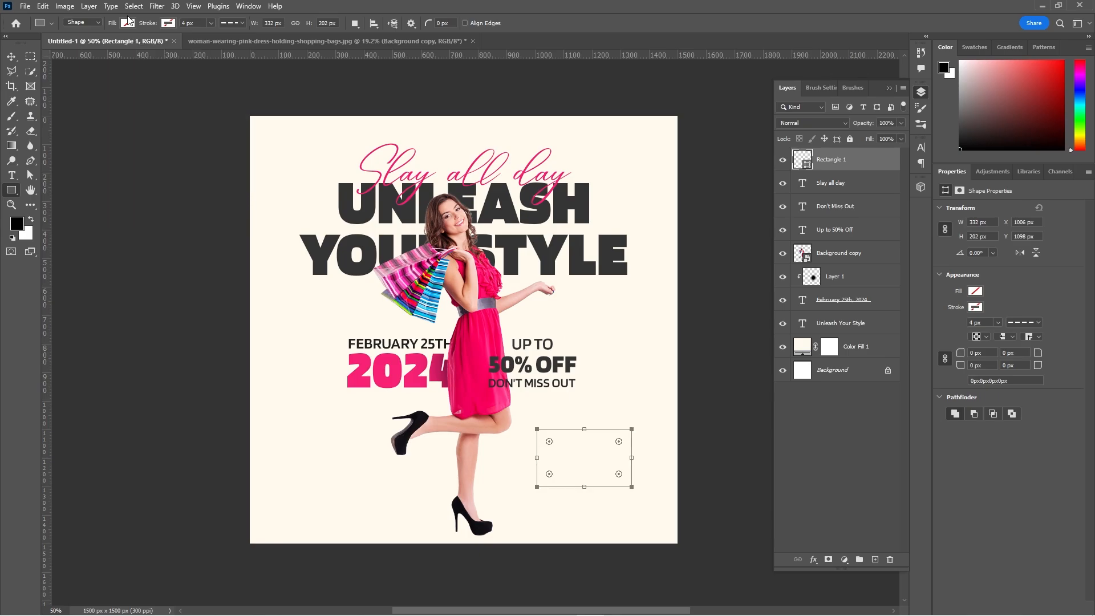
# Give the rectangle a pink fill and 12 px rounded corners, and place it behind the offer texts with its layer beneath theirs.
pyautogui.click(130, 24)
pyautogui.click(66, 84)
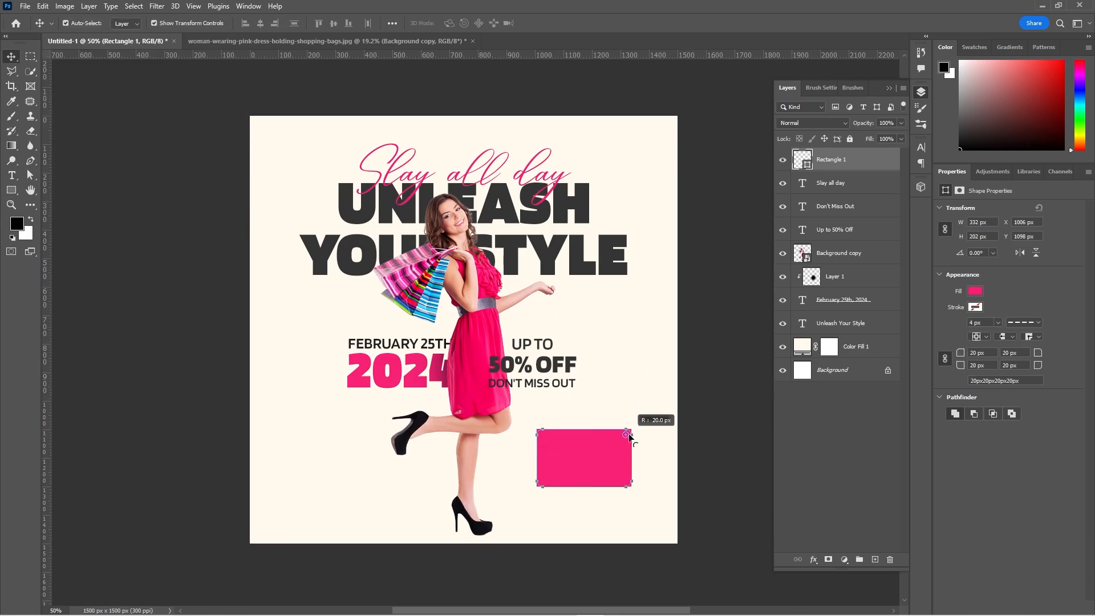
pyautogui.moveTo(616, 470); pyautogui.dragTo(544, 384)
pyautogui.moveTo(857, 164); pyautogui.dragTo(863, 239)
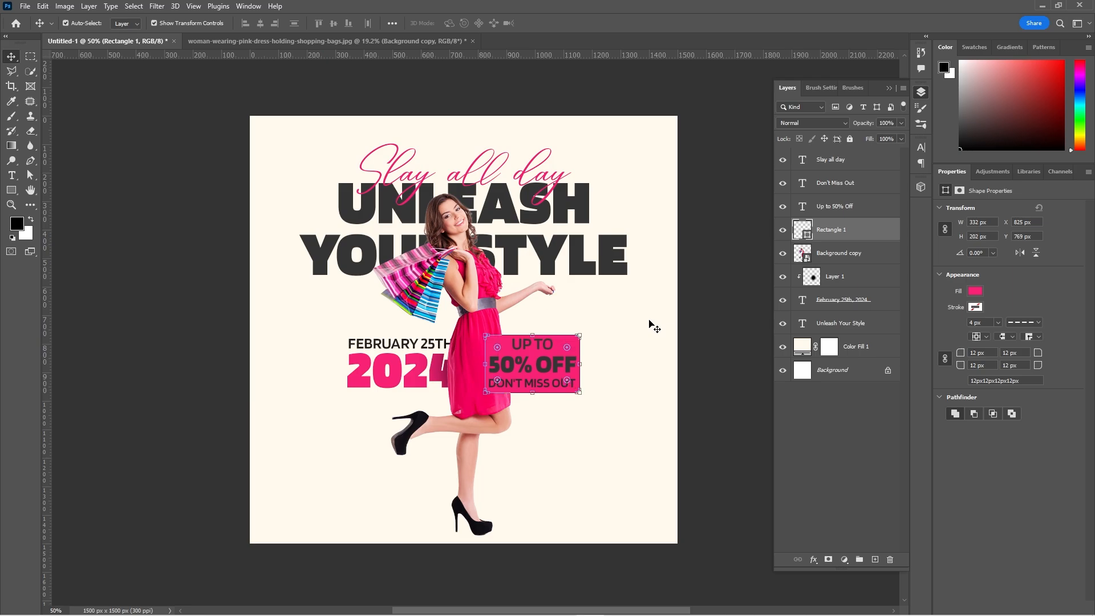
# Recolour the "Up to 50% Off" text cream #fffaed, sampled from the background.
pyautogui.hotkey('alt', ']')
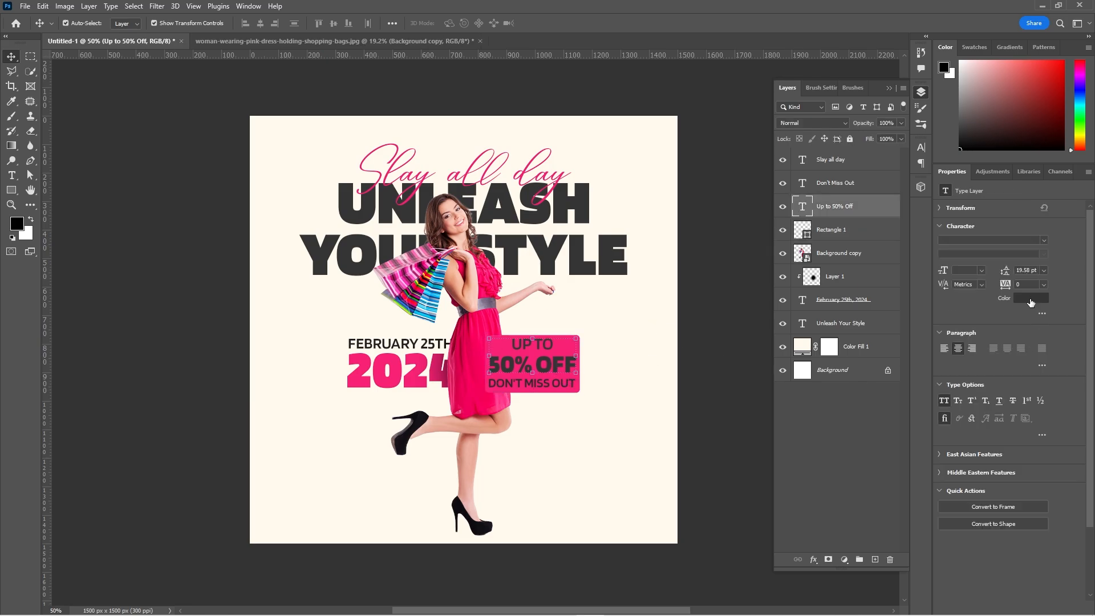
pyautogui.click(1032, 303)
pyautogui.click(640, 317)
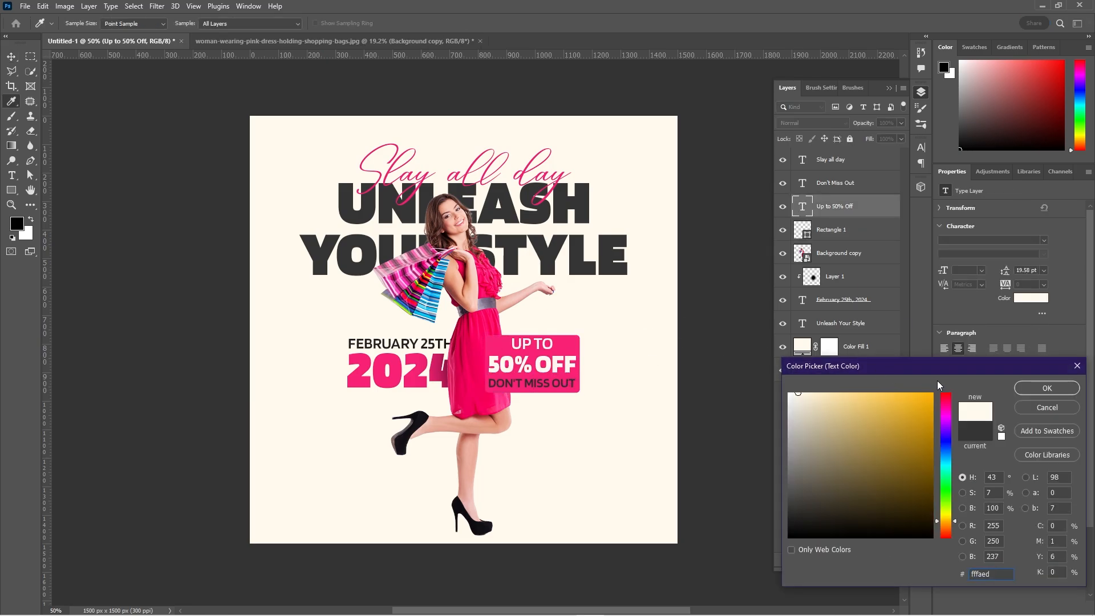
pyautogui.click(1045, 390)
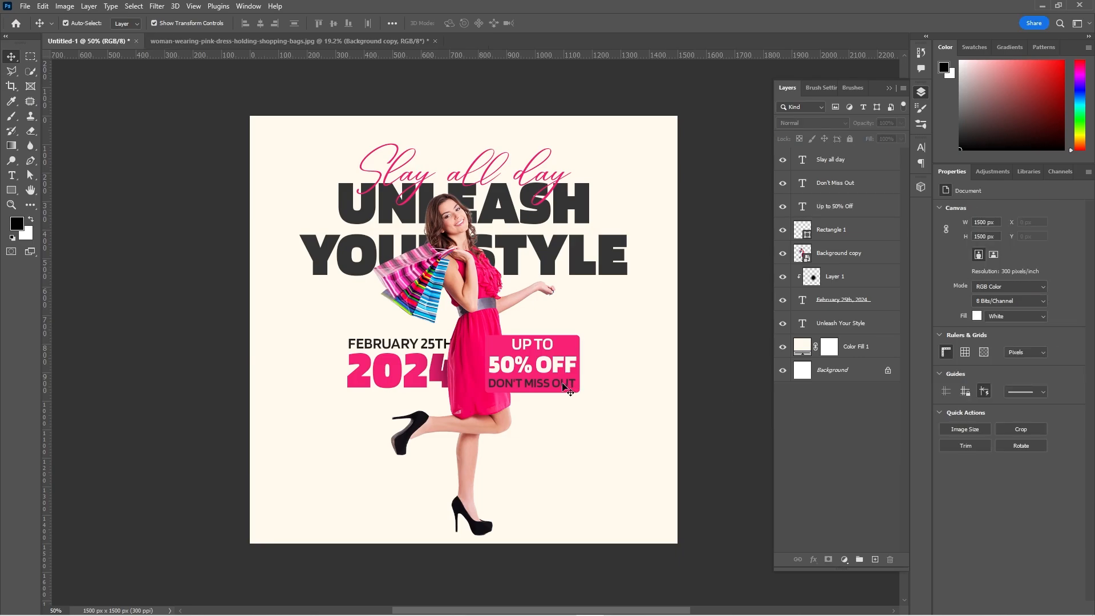
# Move the offer texts together with their pink rectangle off the dress to the open area beside it, slightly lower.
pyautogui.hotkey('alt', ']')
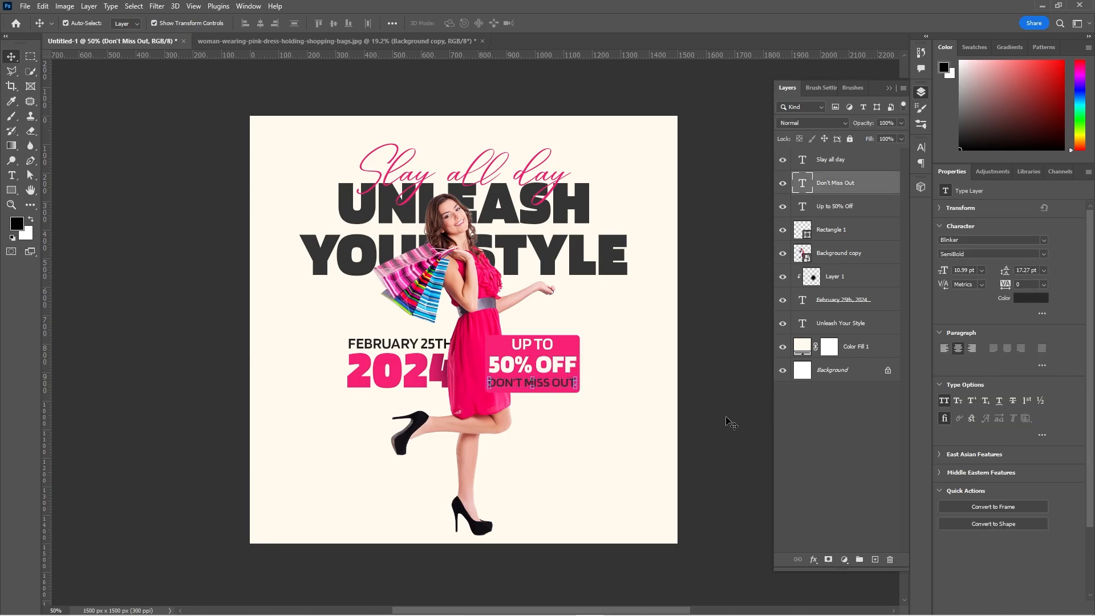
pyautogui.keyDown('ctrl'); pyautogui.click(863, 213); pyautogui.keyUp('ctrl')
pyautogui.keyDown('ctrl'); pyautogui.click(867, 240); pyautogui.keyUp('ctrl')
pyautogui.keyDown('shift'); pyautogui.click(858, 170); pyautogui.keyUp('shift')
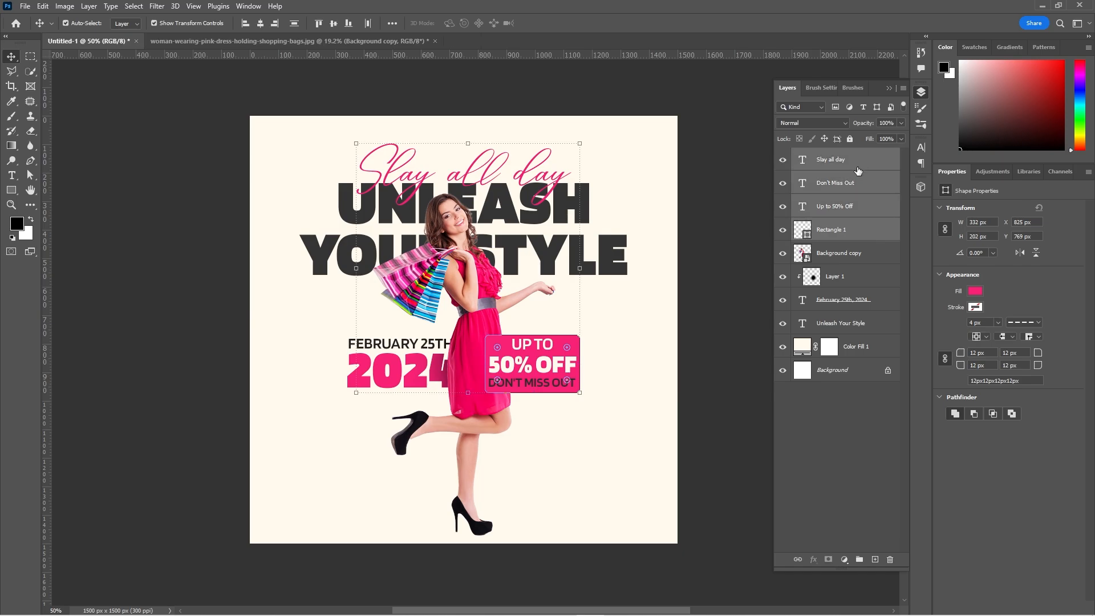
pyautogui.keyDown('ctrl'); pyautogui.click(851, 166); pyautogui.keyUp('ctrl')
pyautogui.moveTo(533, 365); pyautogui.dragTo(592, 393)
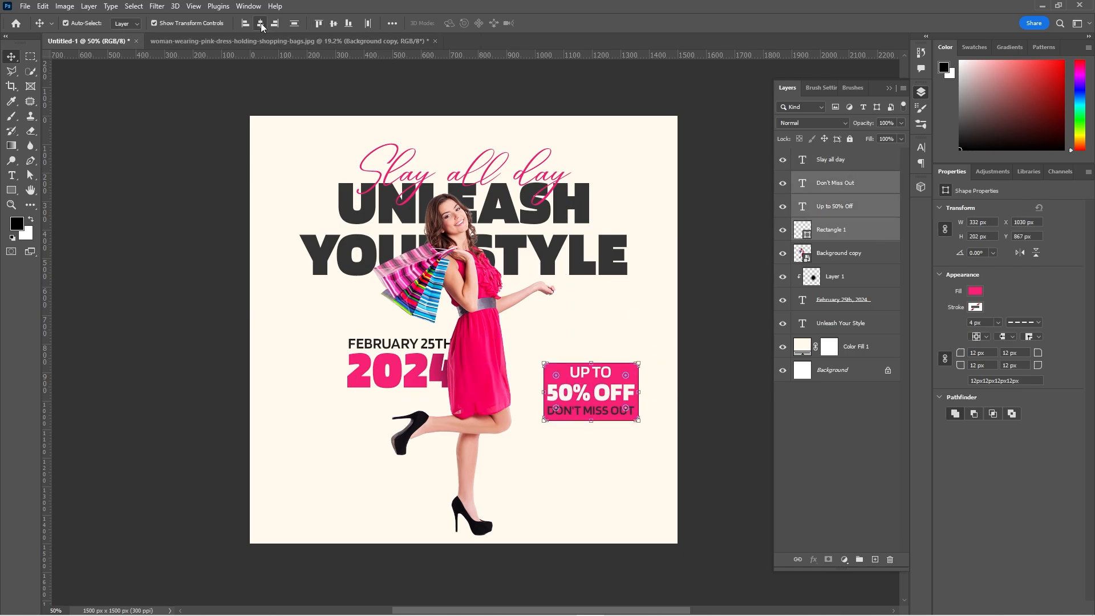
pyautogui.click(715, 357)
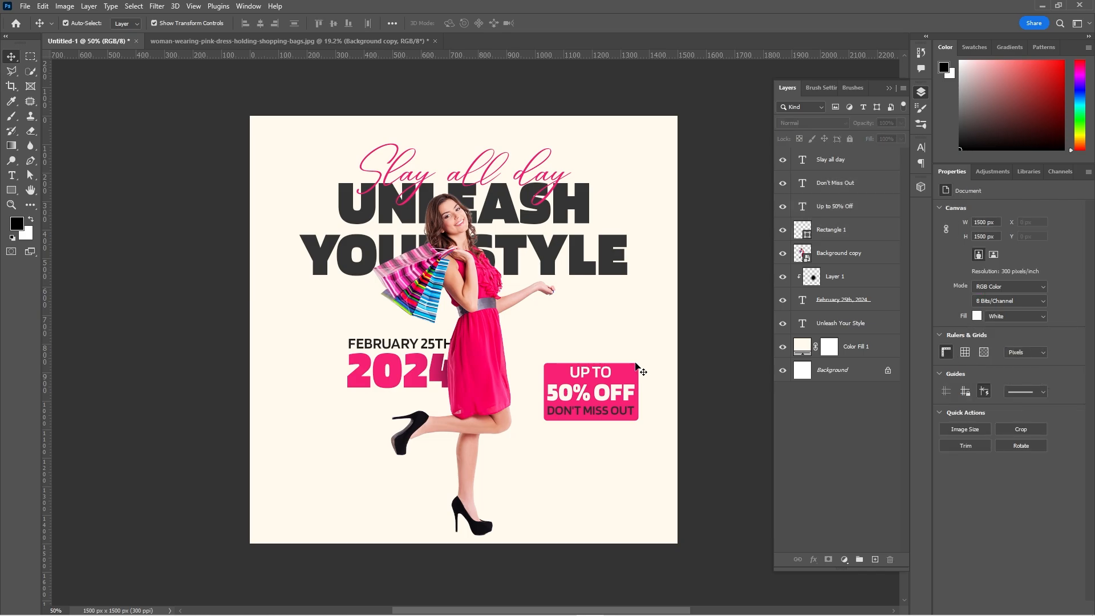
# Resize the pink rectangle around the offer texts to about 379 by 212 px.
pyautogui.click(637, 366)
pyautogui.moveTo(591, 359); pyautogui.dragTo(592, 351)
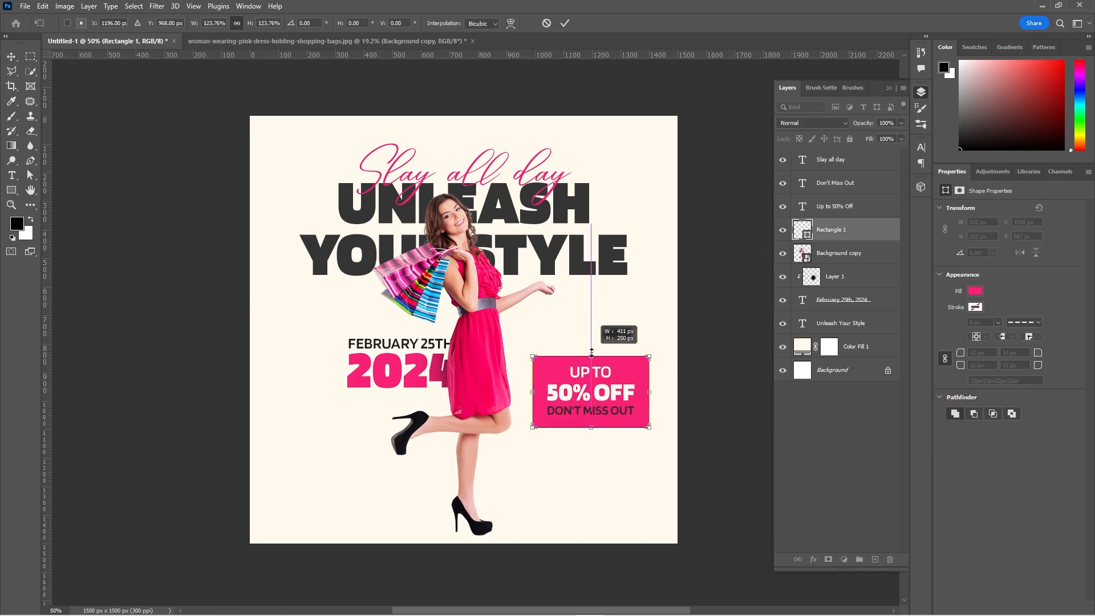
pyautogui.click(565, 25)
pyautogui.moveTo(652, 392); pyautogui.dragTo(655, 391)
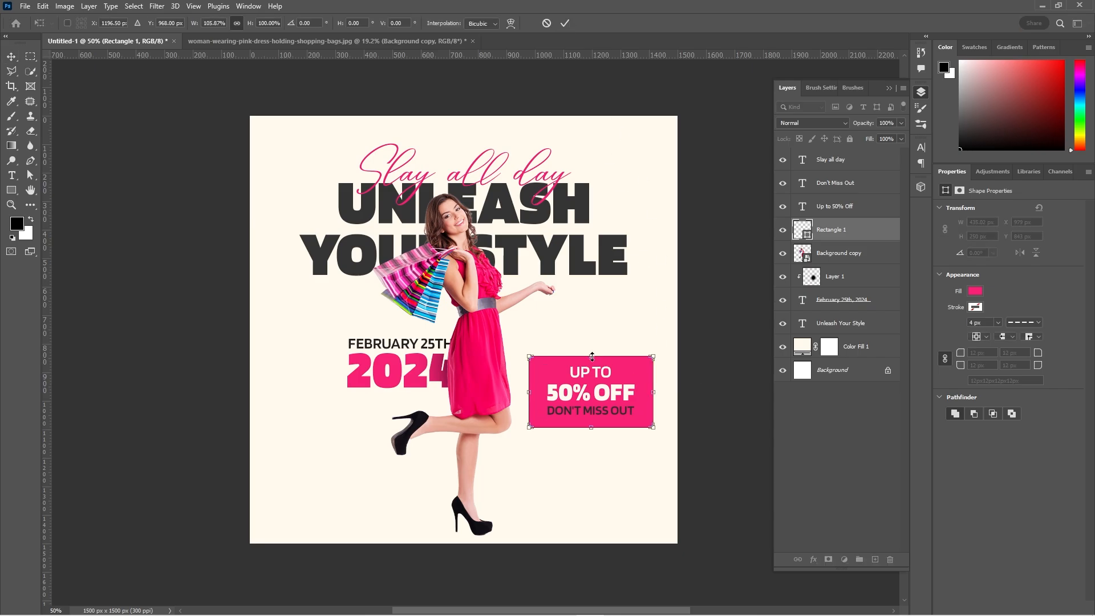
pyautogui.moveTo(592, 357); pyautogui.dragTo(594, 359)
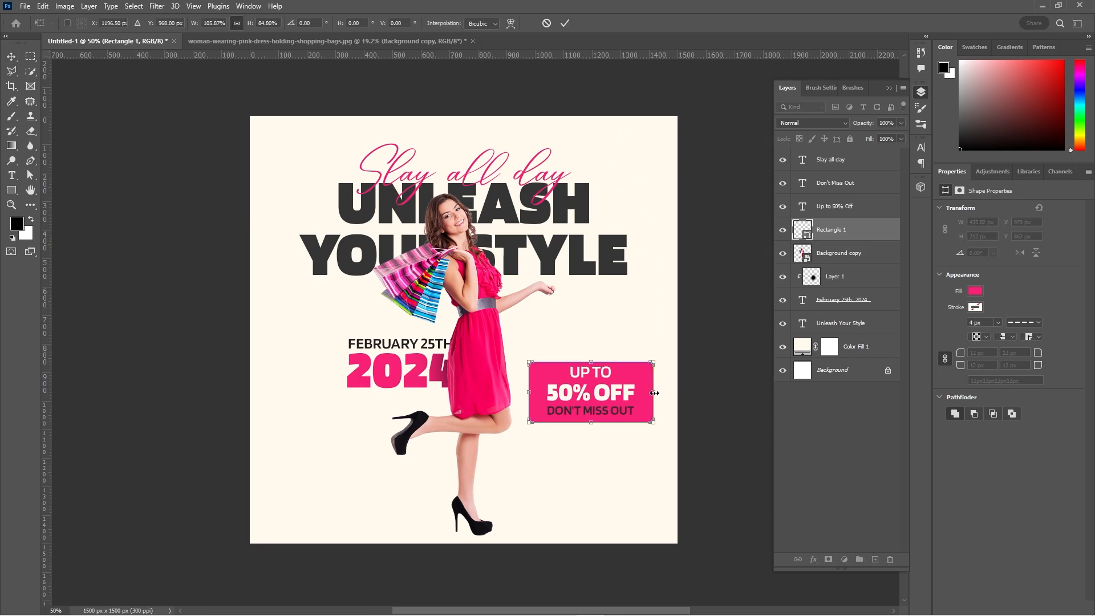
pyautogui.moveTo(655, 393); pyautogui.dragTo(647, 392)
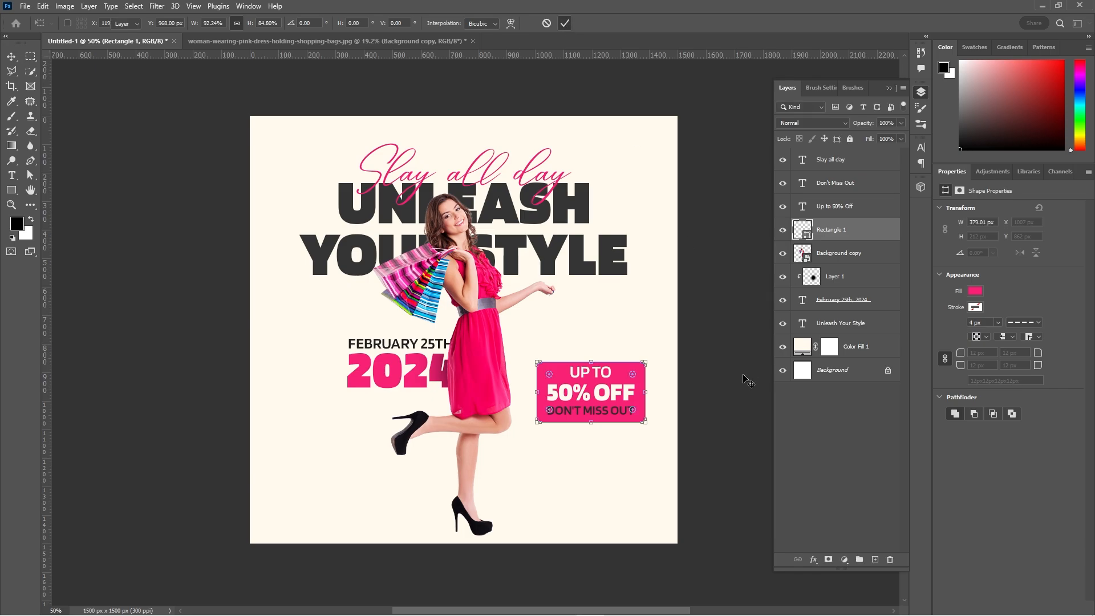
pyautogui.press('Return')
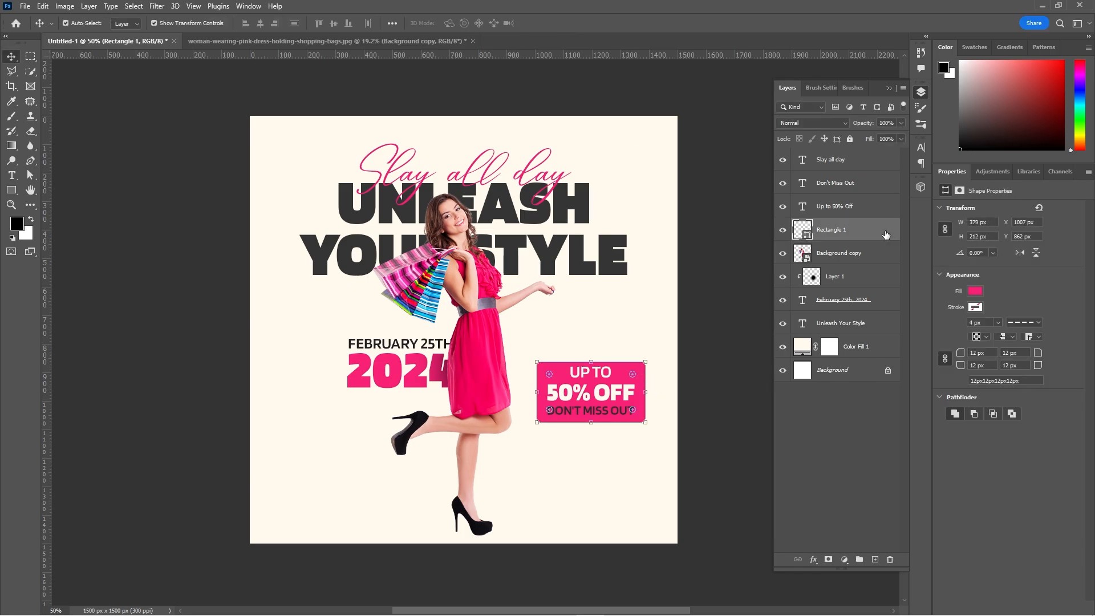
# Add a drop shadow to the pink rectangle in dark grey #343434, sampled from the headline, with a distance of 7 px.
pyautogui.doubleClick(886, 235)
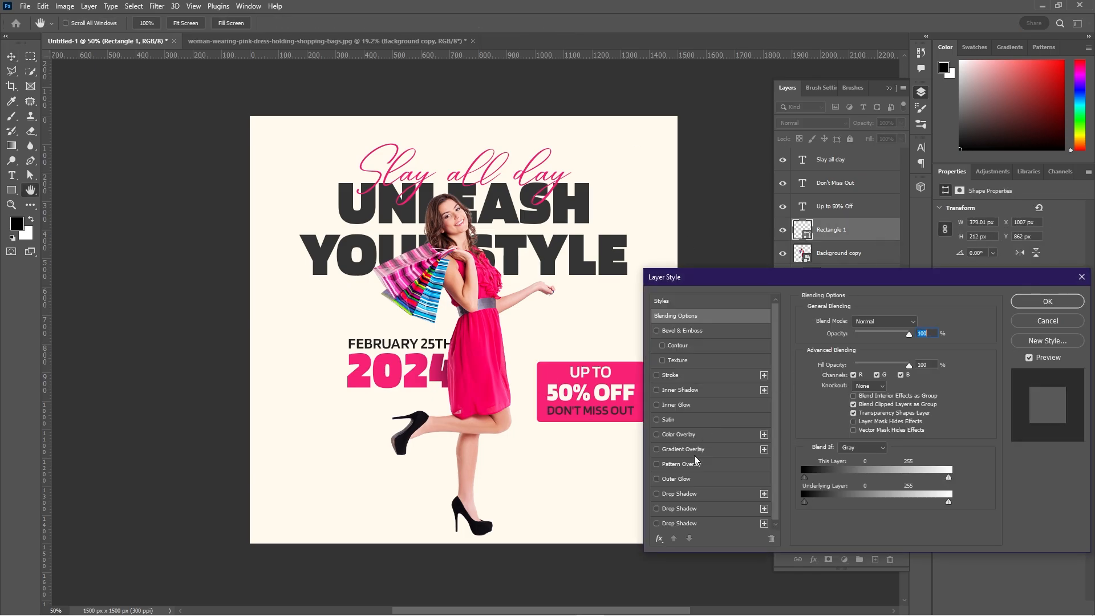
pyautogui.click(685, 510)
pyautogui.click(916, 325)
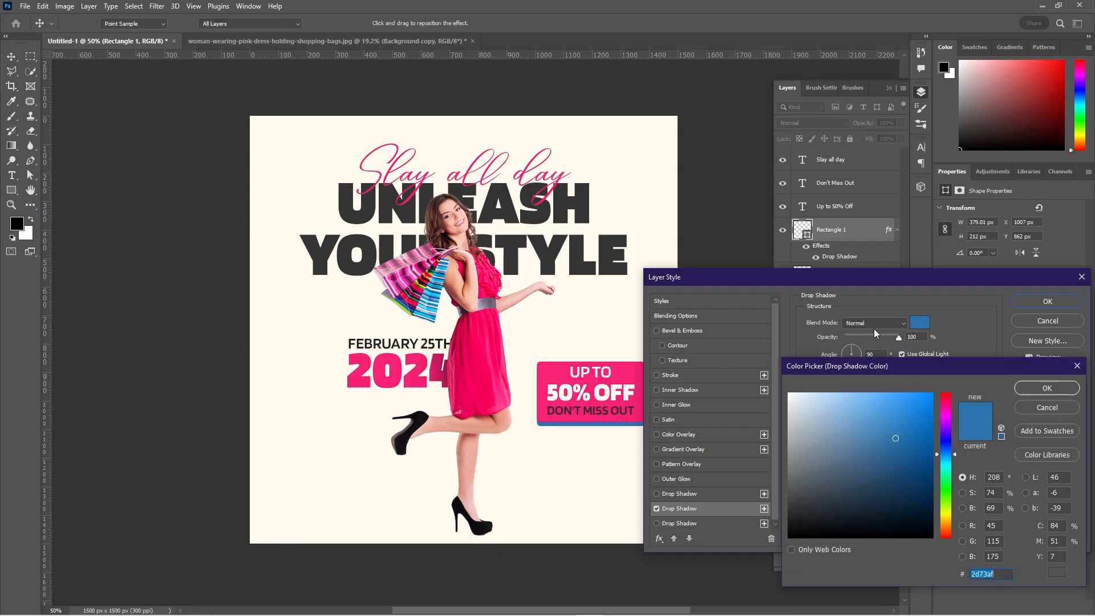
pyautogui.click(553, 251)
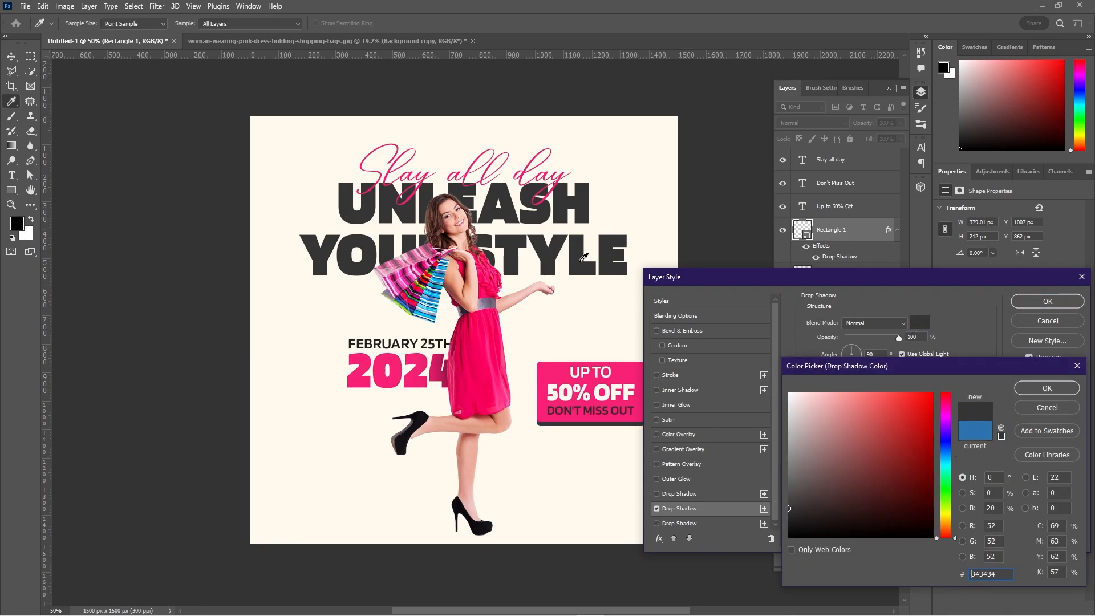
pyautogui.click(1047, 388)
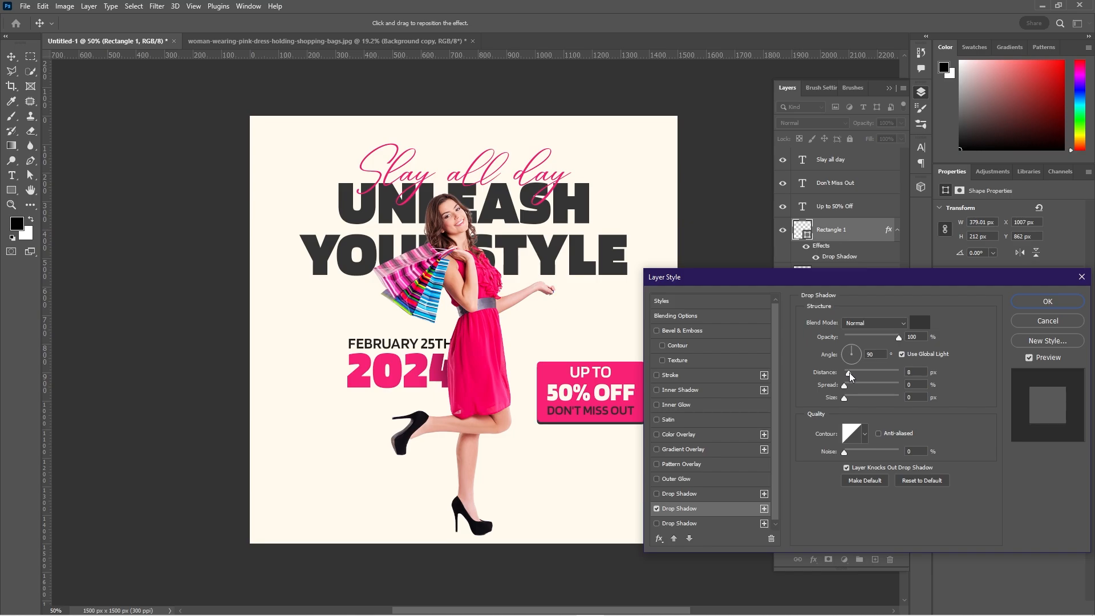
pyautogui.click(1025, 304)
# Convert the rectangle to a smart object, and combine it with both offer texts into a single smart object.
pyautogui.rightClick(857, 230)
pyautogui.click(904, 291)
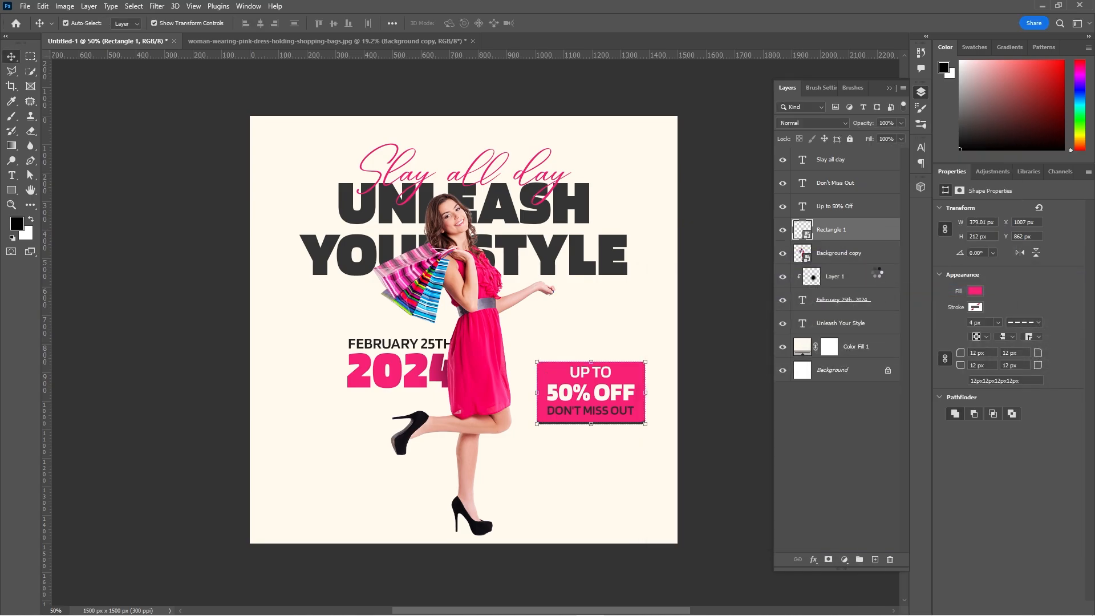
pyautogui.keyDown('shift'); pyautogui.click(855, 183); pyautogui.keyUp('shift')
pyautogui.rightClick(858, 183)
pyautogui.click(902, 240)
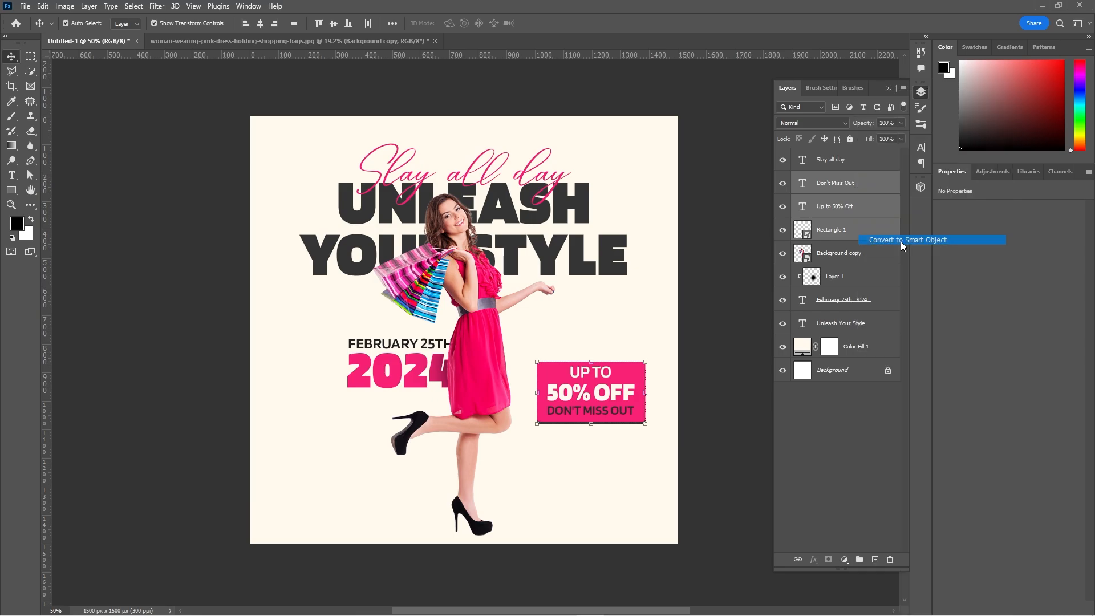
# Apply a Perspective transform to the offer badge, stretching its edge nearest the woman taller.
pyautogui.hotkey('ctrl', 't')
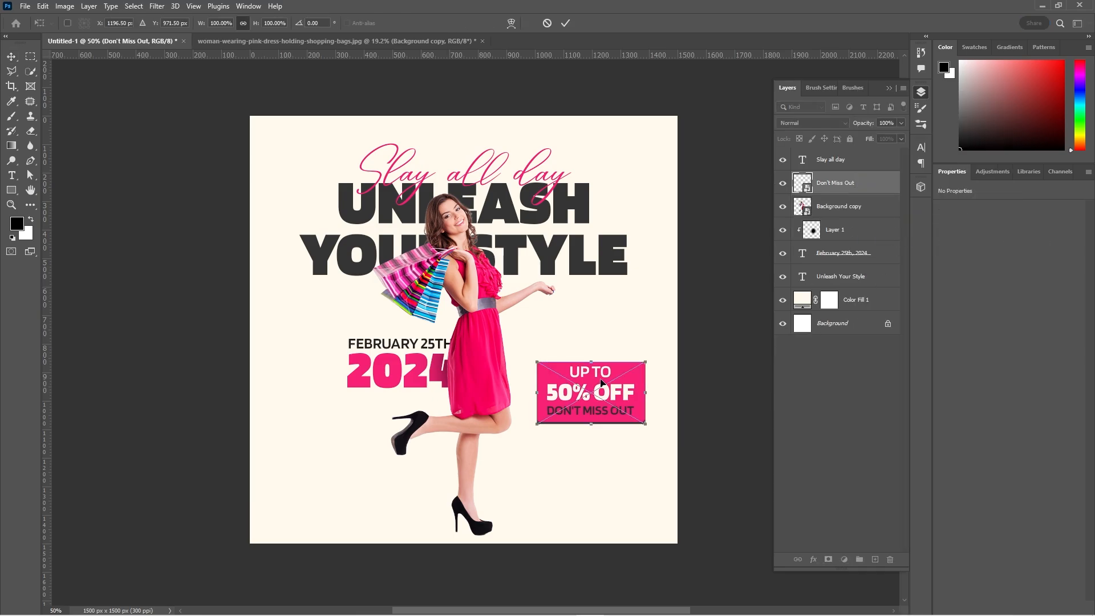
pyautogui.rightClick(602, 381)
pyautogui.click(630, 441)
pyautogui.moveTo(536, 365); pyautogui.dragTo(536, 357)
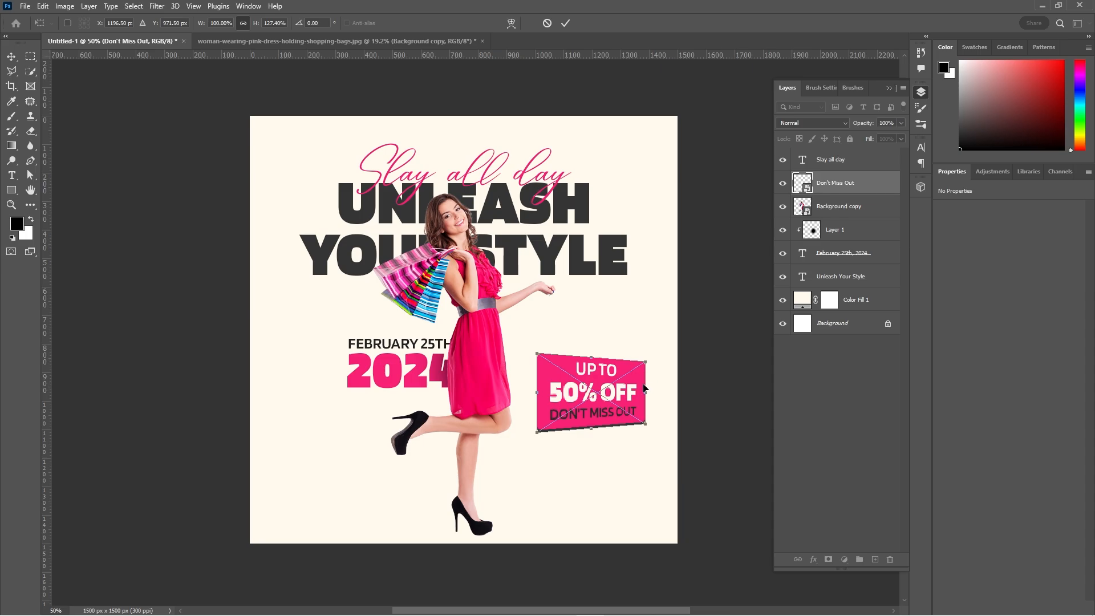
# Distort the badge by pulling its upper-right corner inward, and move the badge up against the woman's dress.
pyautogui.rightClick(614, 399)
pyautogui.click(645, 458)
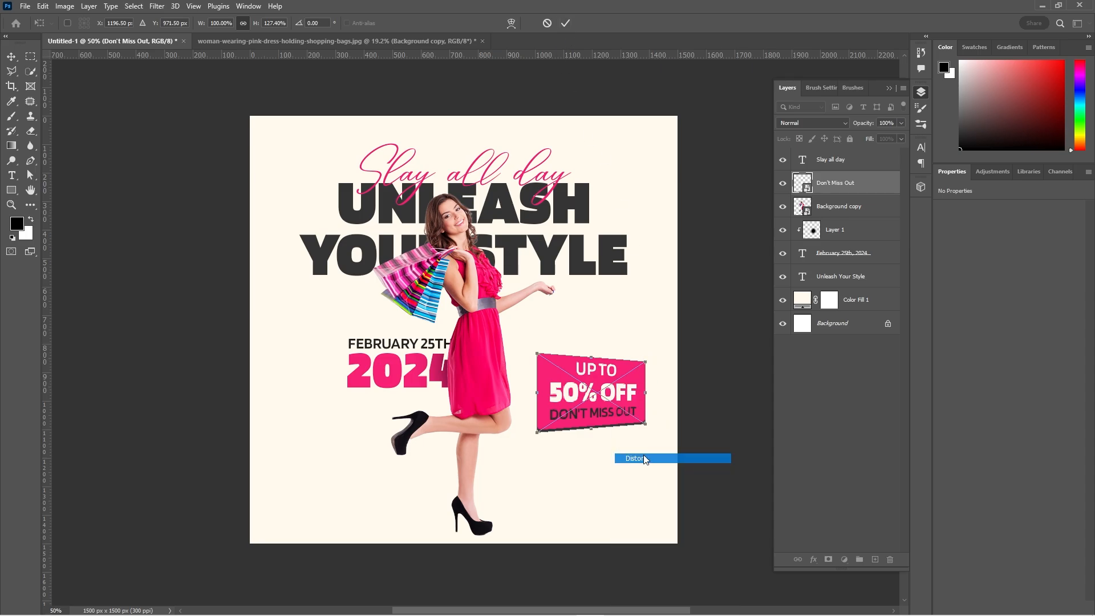
pyautogui.moveTo(645, 364); pyautogui.dragTo(635, 368)
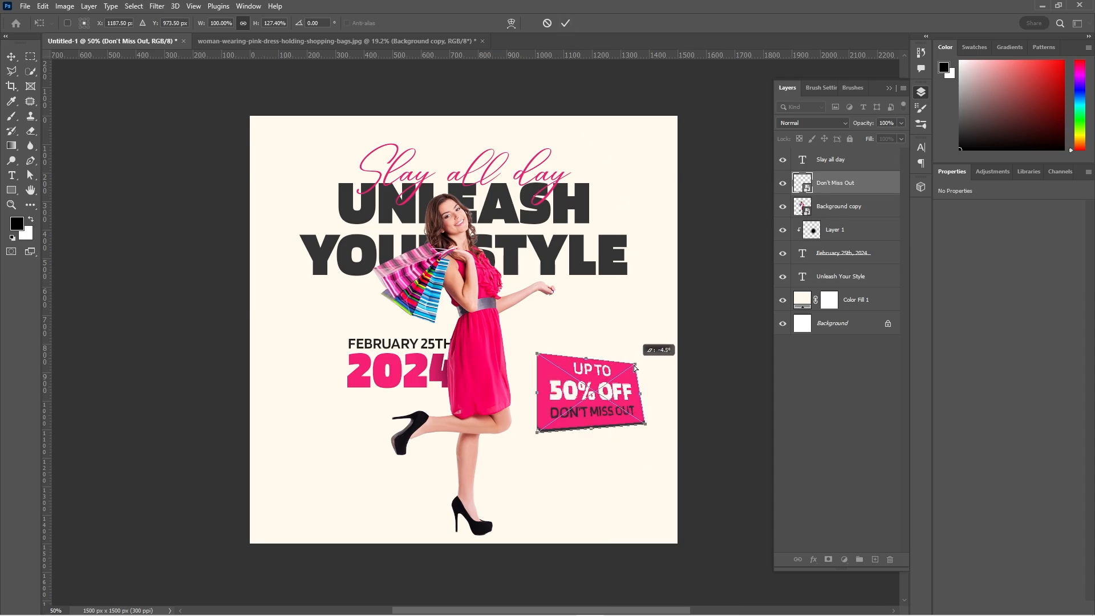
pyautogui.click(568, 25)
pyautogui.moveTo(609, 418); pyautogui.dragTo(568, 390)
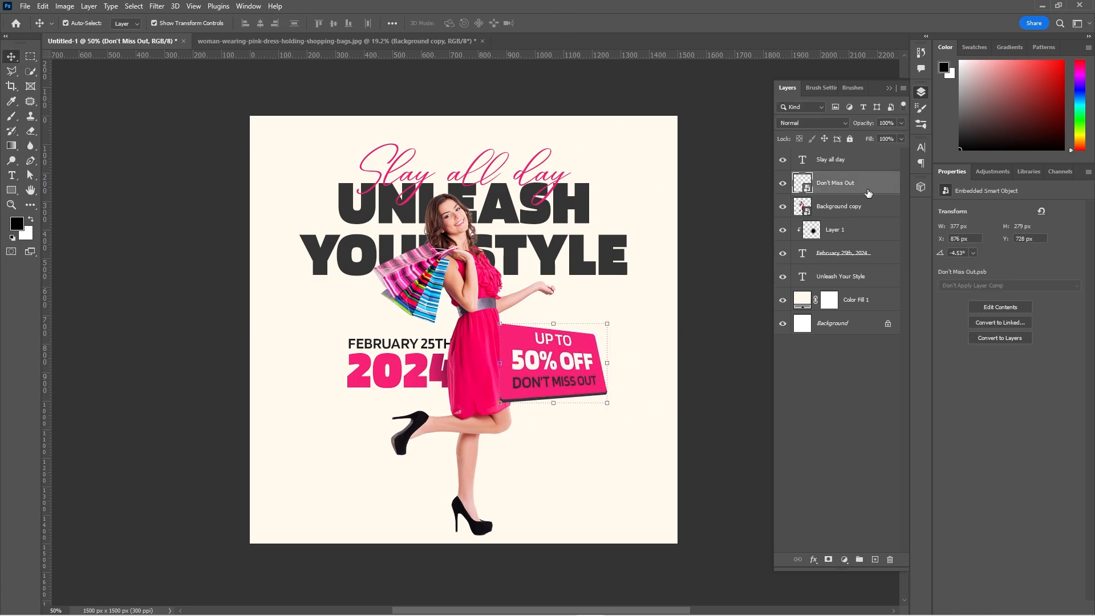
# Add a drop shadow to the offer badge in #2a2a2a at 32% opacity, 45° angle and 12 px distance, reducing its blur size.
pyautogui.doubleClick(868, 192)
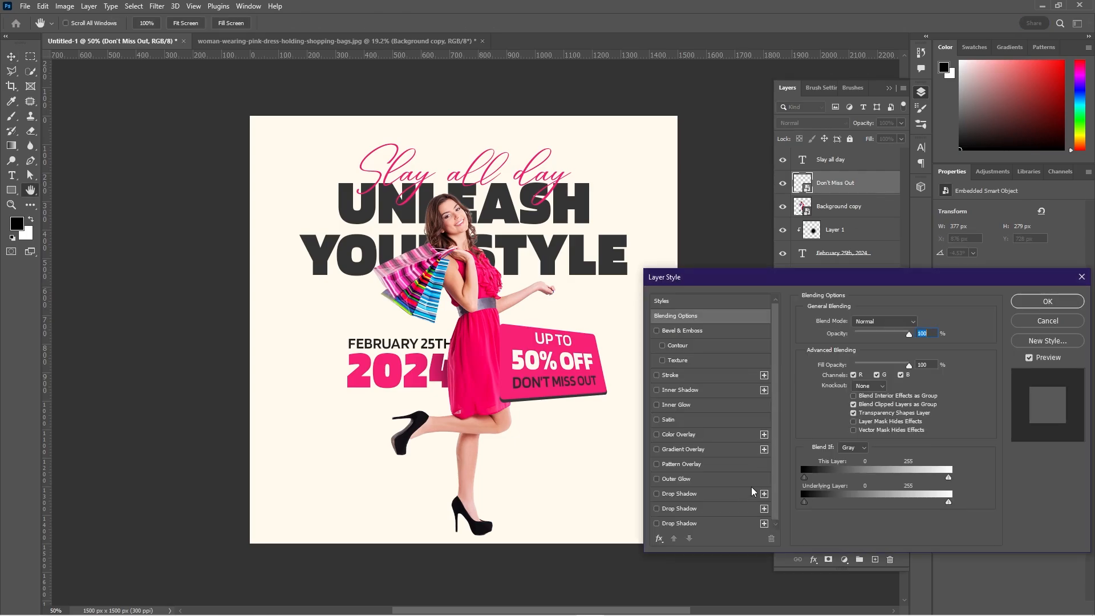
pyautogui.click(714, 497)
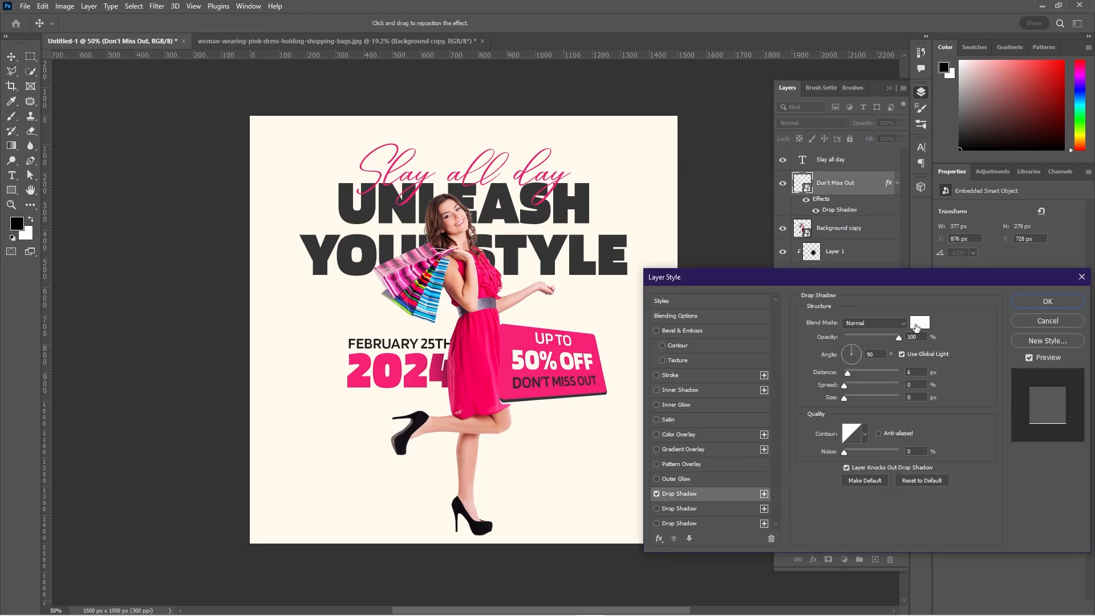
pyautogui.click(916, 325)
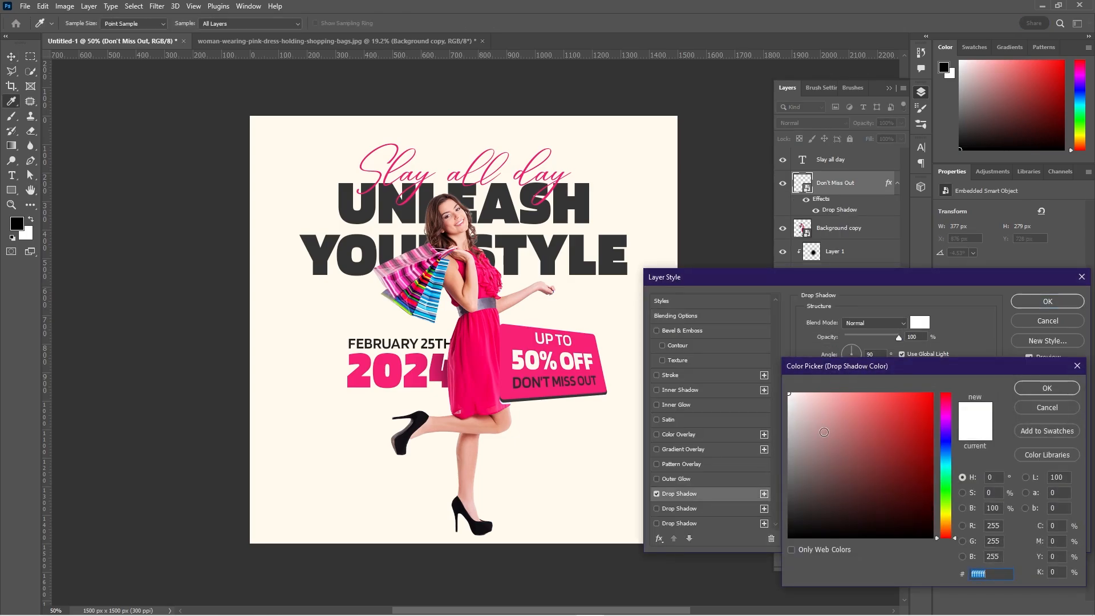
pyautogui.click(1020, 390)
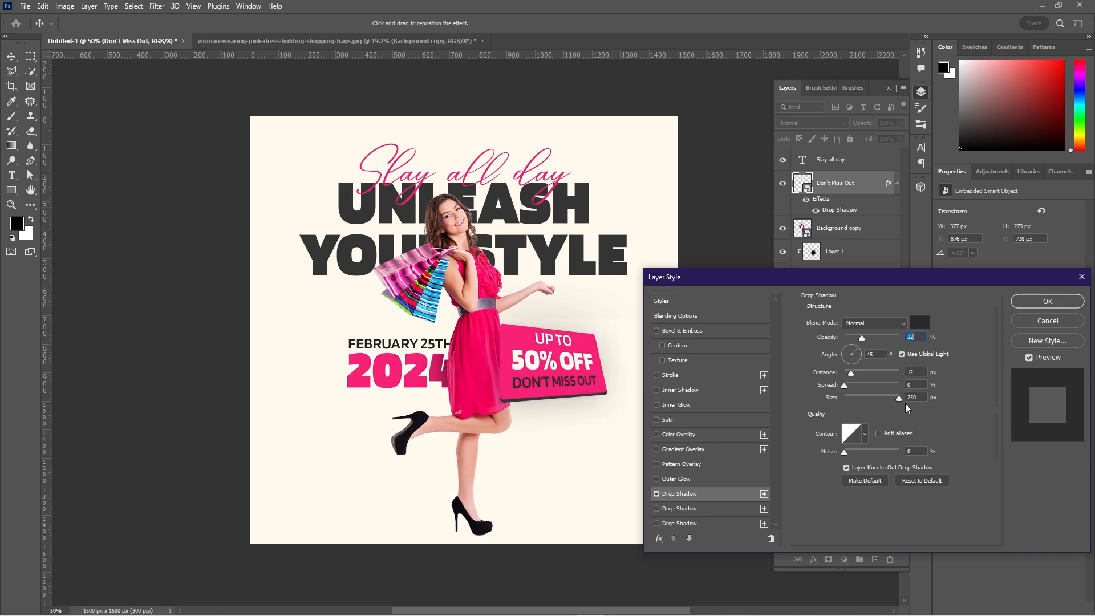
pyautogui.moveTo(895, 405); pyautogui.dragTo(854, 396)
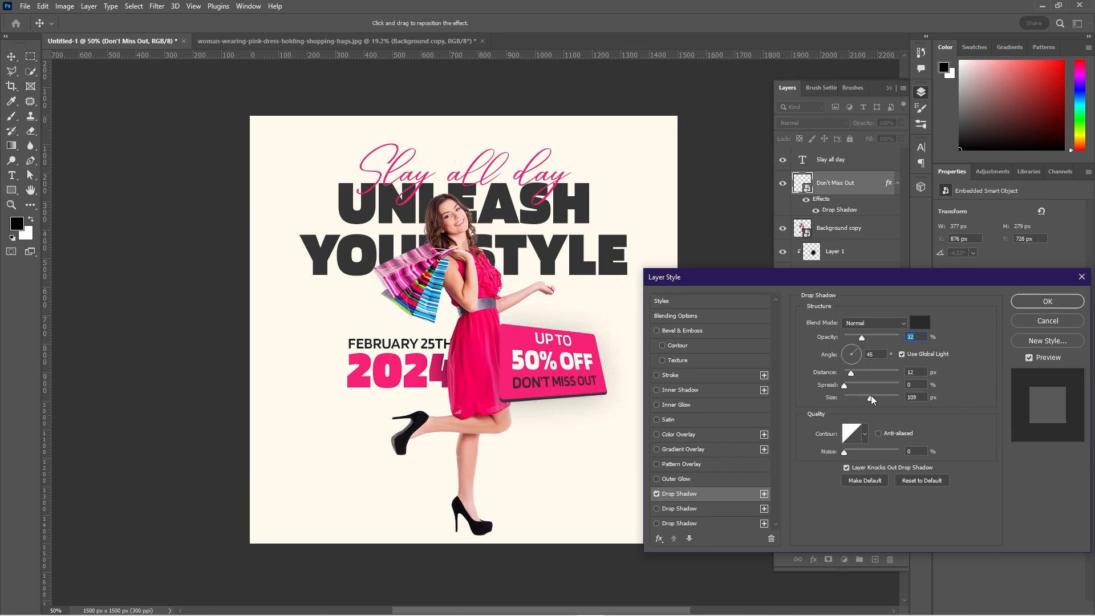
pyautogui.click(1047, 301)
pyautogui.click(745, 317)
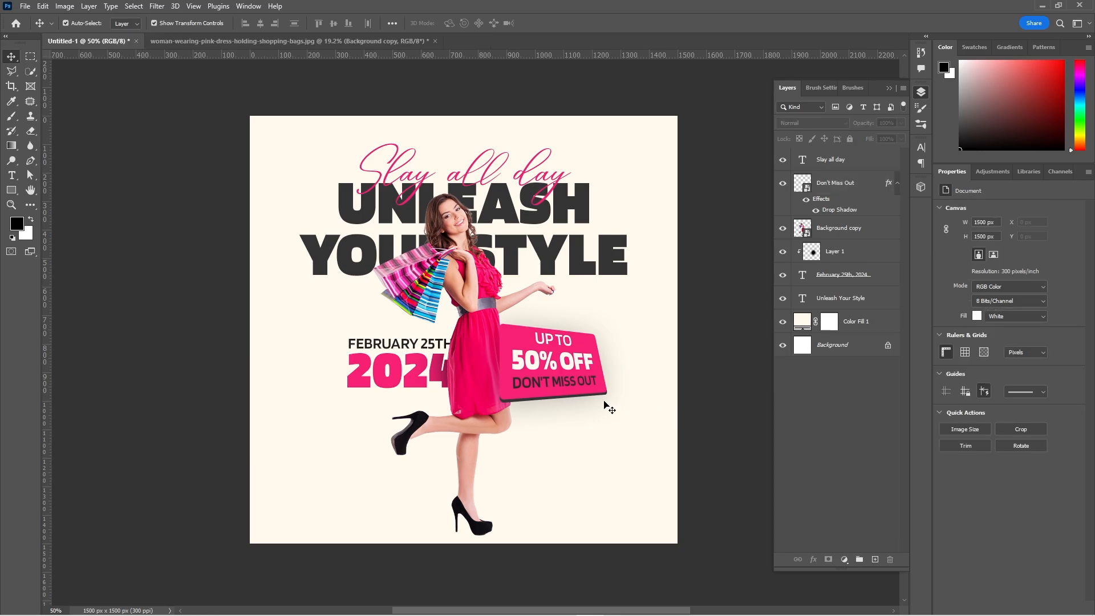
# Move the offer badge down so it overlaps the lower hem of the woman's dress.
pyautogui.moveTo(550, 375); pyautogui.dragTo(546, 428)
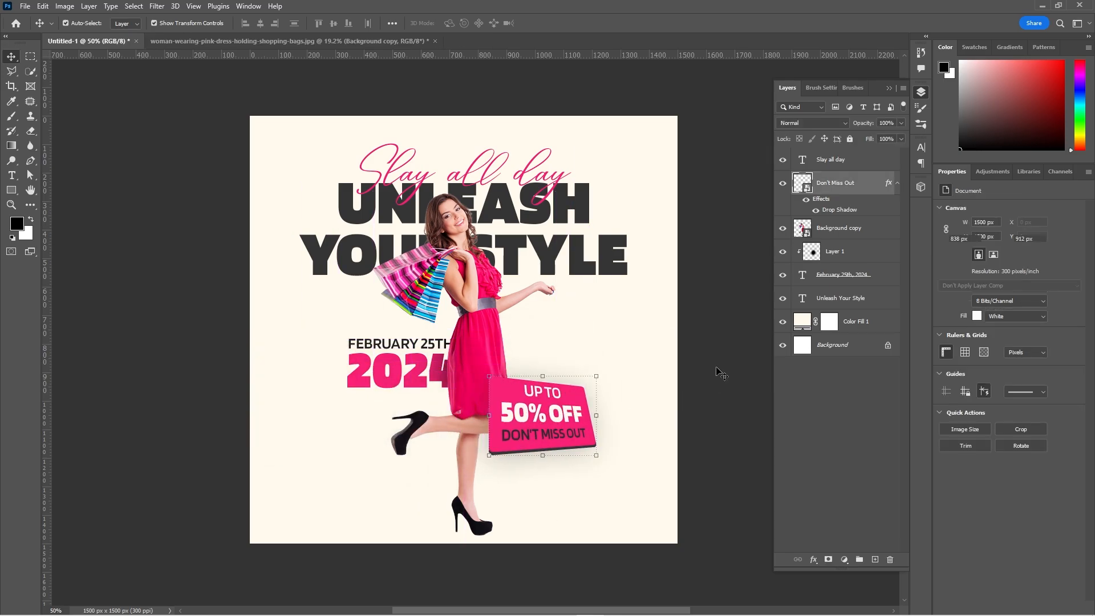
pyautogui.click(701, 420)
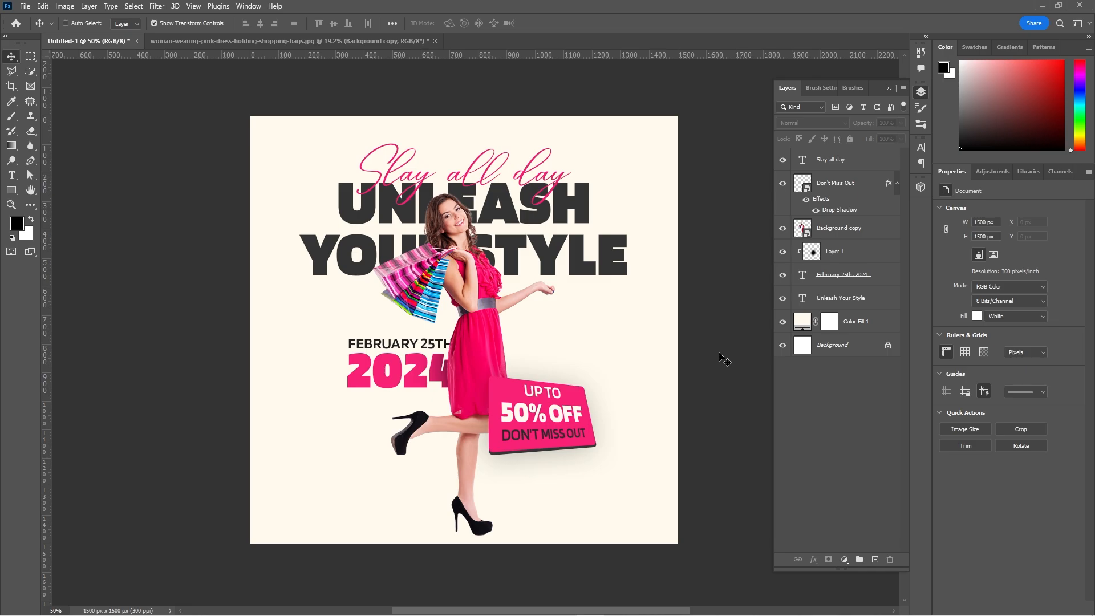
pyautogui.moveTo(719, 375); pyautogui.dragTo(712, 365)
pyautogui.click(862, 325)
pyautogui.keyDown('ctrl'); pyautogui.click(728, 536); pyautogui.keyUp('ctrl')
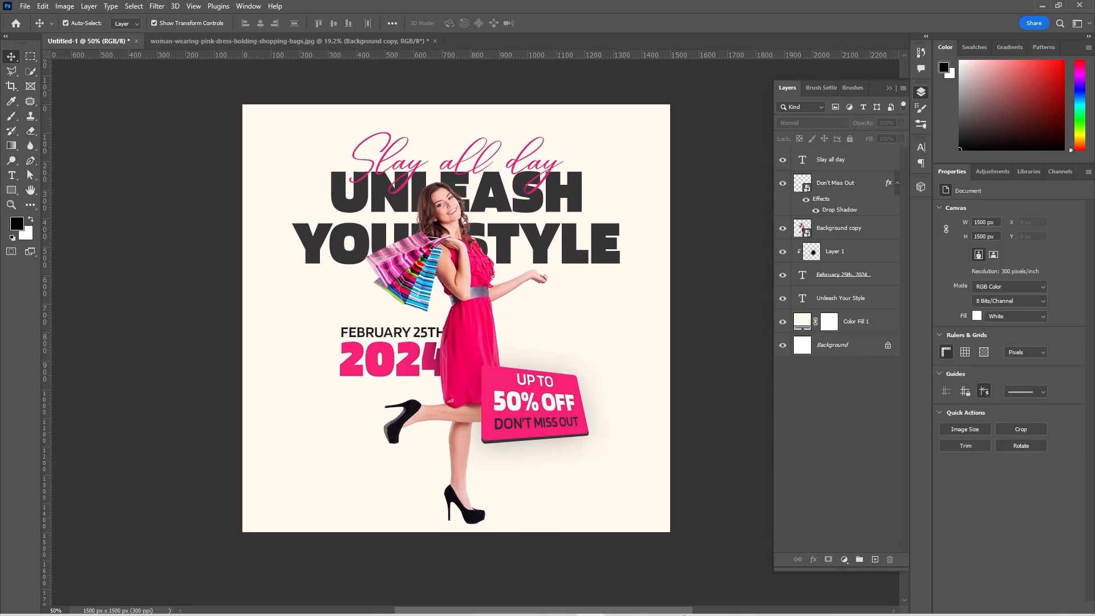
# Scale the woman cutout down to 24.39% and center it horizontally on the canvas.
pyautogui.click(468, 464)
pyautogui.hotkey('ctrl', 't')
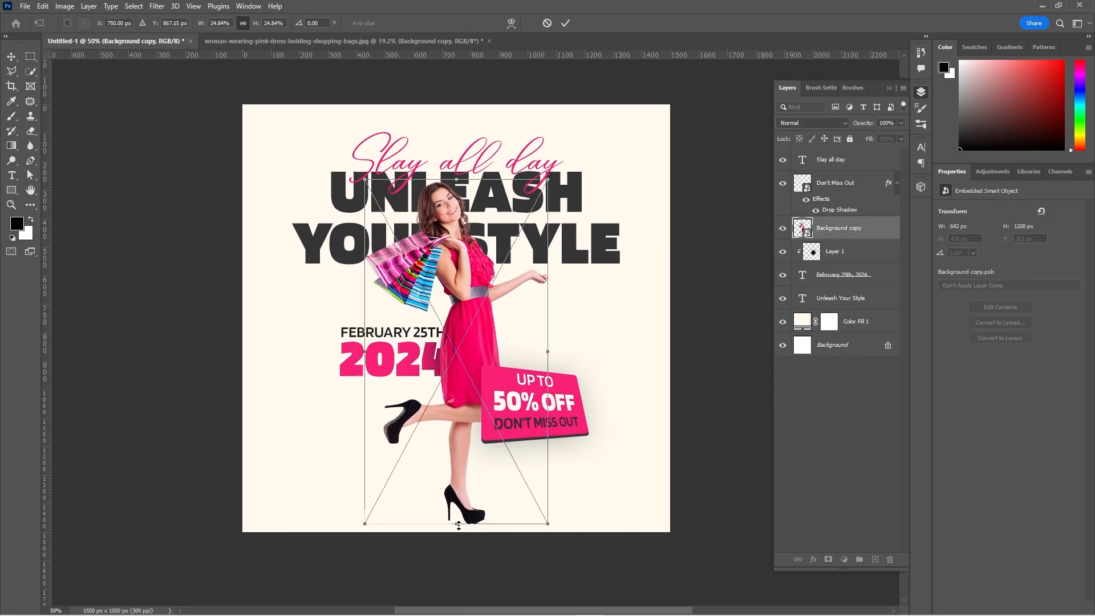
pyautogui.moveTo(458, 528); pyautogui.dragTo(457, 520)
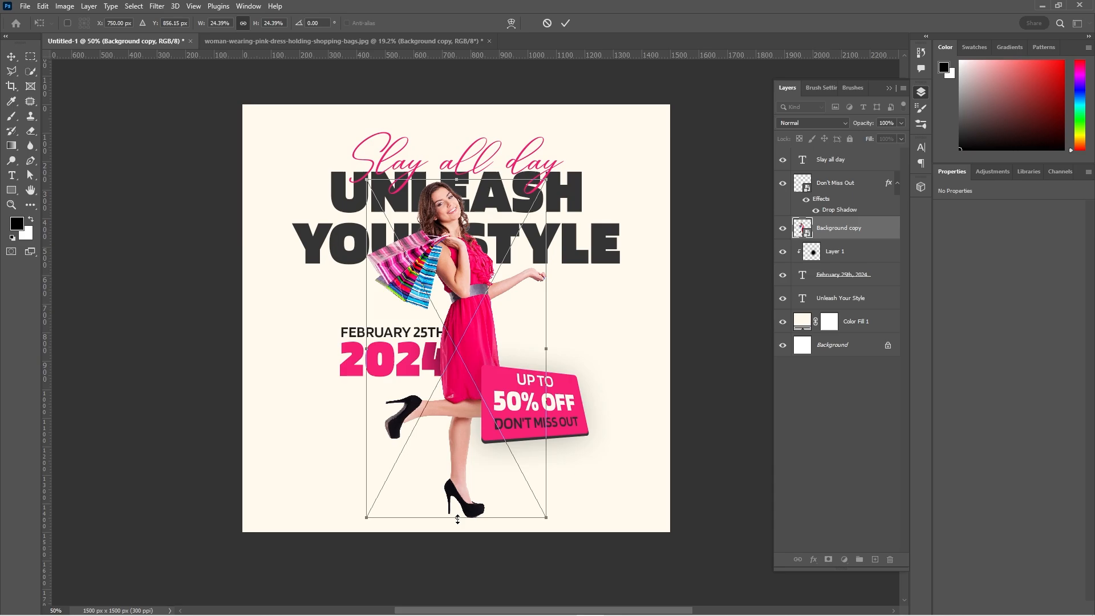
pyautogui.click(569, 21)
pyautogui.hotkey('ctrl', 'a')
pyautogui.click(261, 24)
pyautogui.hotkey('ctrl', 'd')
# Shrink the woman cutout slightly further by lowering its top edge.
pyautogui.hotkey('ctrl', 't')
pyautogui.moveTo(460, 180); pyautogui.dragTo(460, 185)
pyautogui.press('Return')
pyautogui.click(698, 488)
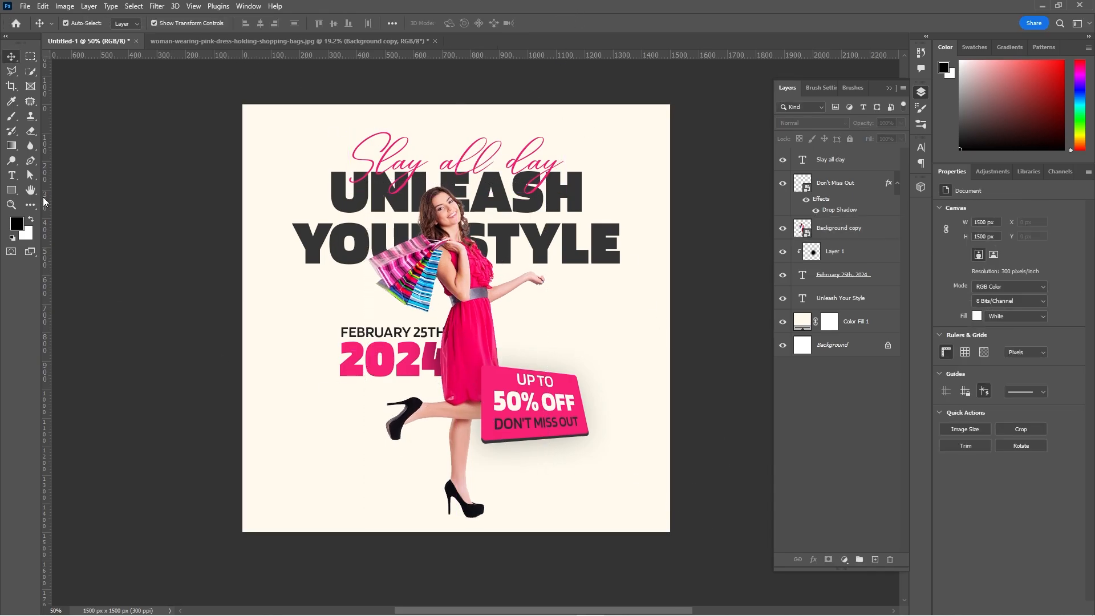
# Draw an open S-shaped curve with the Pen tool, running past both sides of the poster.
pyautogui.press('p')
pyautogui.click(211, 300)
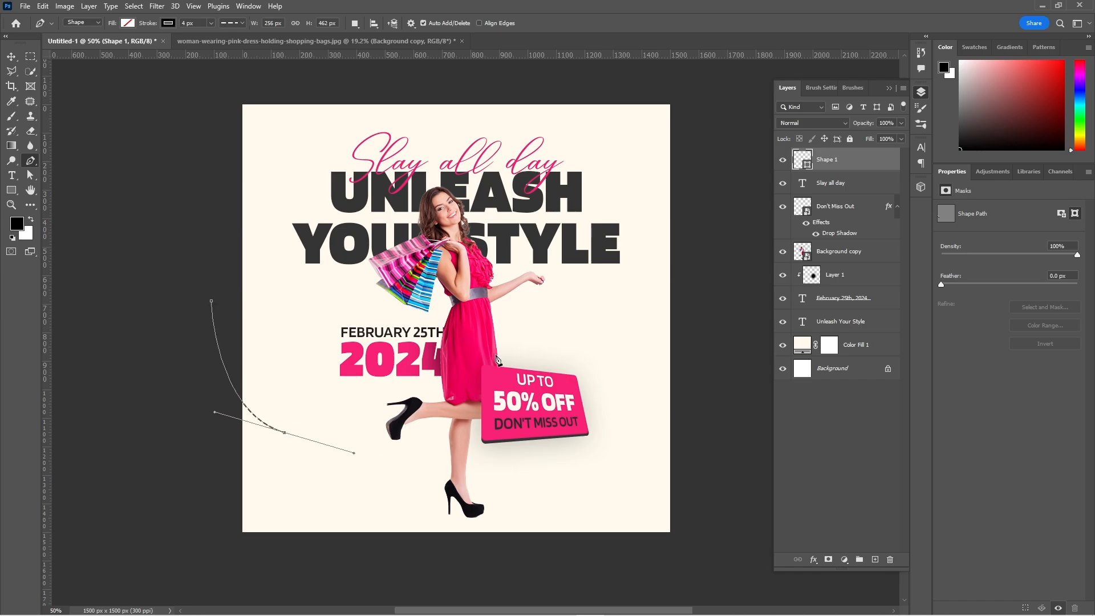
pyautogui.moveTo(743, 399); pyautogui.dragTo(749, 452)
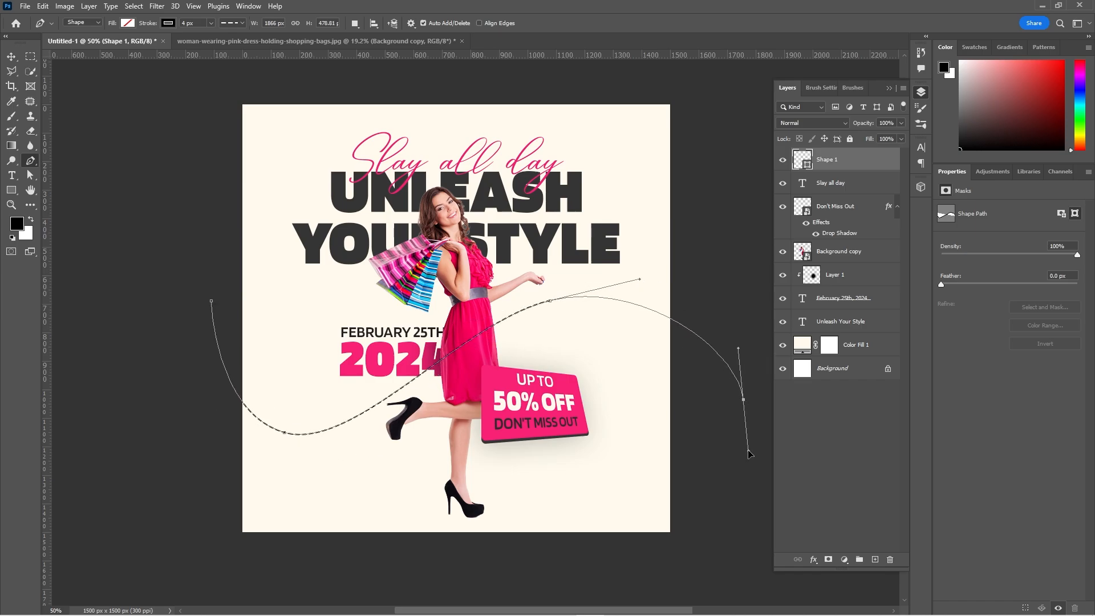
# Change the curve's stroke to a solid line and widen it into a thick black band.
pyautogui.click(242, 23)
pyautogui.click(230, 59)
pyautogui.click(211, 24)
pyautogui.moveTo(210, 36)
pyautogui.mouseDown()
pyautogui.moveTo(242, 47)
pyautogui.moveTo(234, 52)
pyautogui.mouseUp()
pyautogui.press('v')
# Convert the black curve shape into a smart object.
pyautogui.rightClick(622, 312)
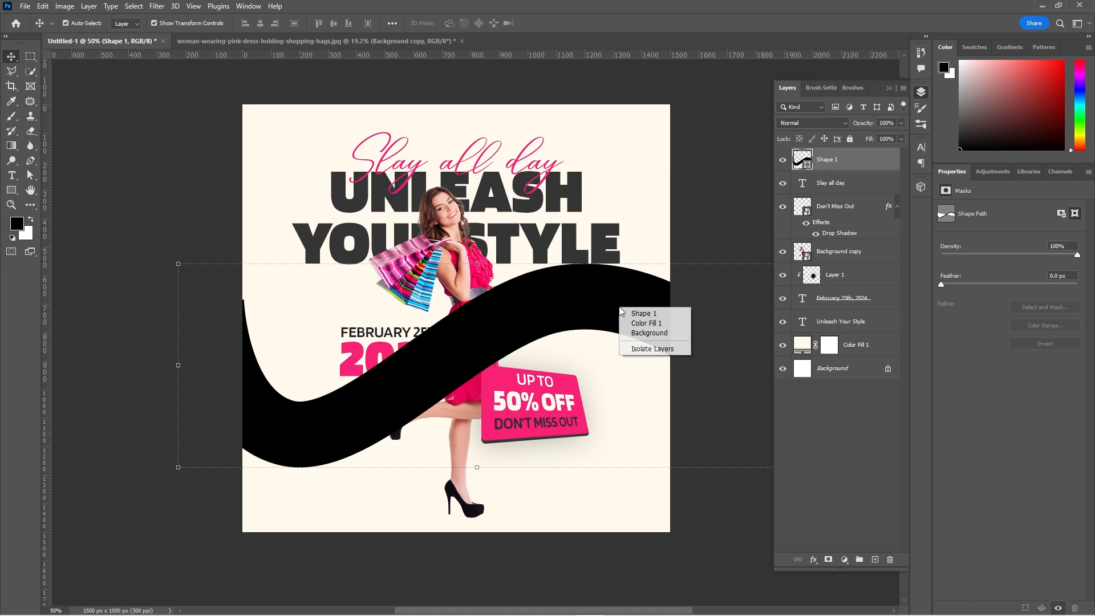
pyautogui.click(623, 313)
pyautogui.rightClick(868, 162)
pyautogui.click(916, 248)
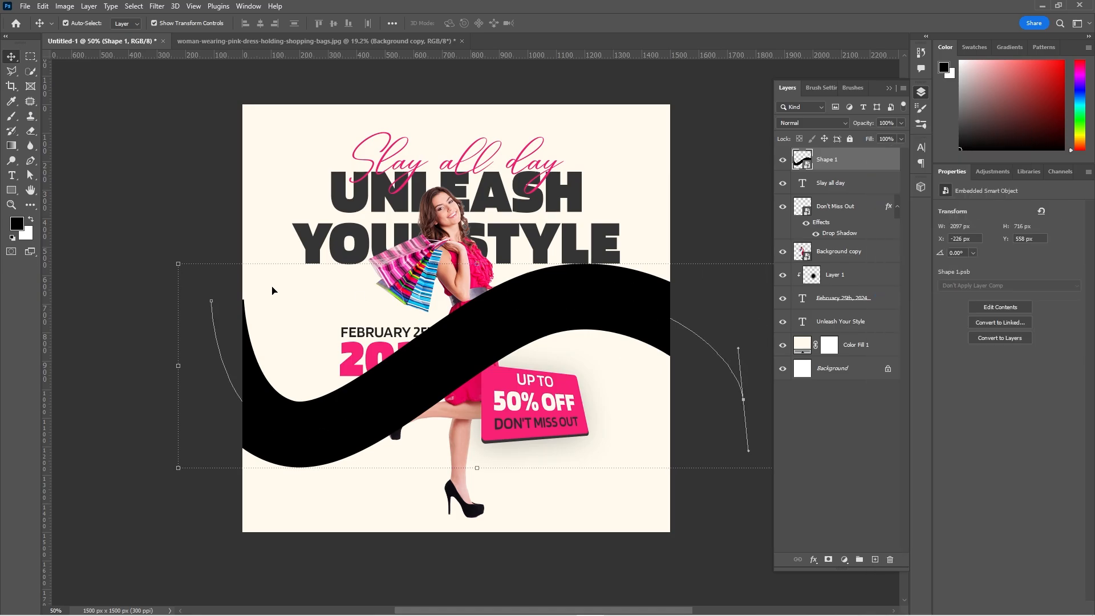
# Apply a Perspective transform to the black curve, narrowing its left end and making its right end much taller.
pyautogui.rightClick(390, 396)
pyautogui.click(177, 268)
pyautogui.moveTo(178, 264); pyautogui.dragTo(178, 391)
pyautogui.press('space')
pyautogui.moveTo(641, 407); pyautogui.dragTo(449, 313)
pyautogui.moveTo(584, 376); pyautogui.dragTo(591, 557)
pyautogui.press('space')
pyautogui.moveTo(403, 342); pyautogui.dragTo(636, 323)
pyautogui.moveTo(562, 312); pyautogui.dragTo(605, 240)
pyautogui.press('space')
pyautogui.moveTo(720, 251); pyautogui.dragTo(509, 257)
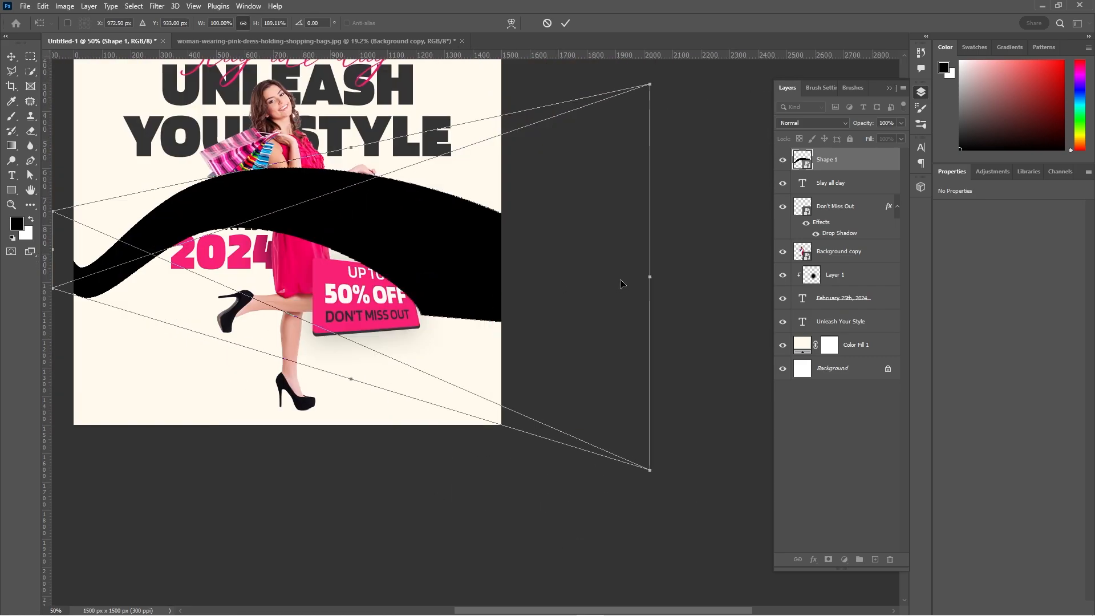
# Stretch the black curve to 182.65% width and rotate it 18.04° so it arcs across the whole poster.
pyautogui.moveTo(651, 278); pyautogui.dragTo(700, 280)
pyautogui.moveTo(428, 254); pyautogui.dragTo(508, 249)
pyautogui.press('space')
pyautogui.moveTo(520, 278); pyautogui.dragTo(689, 310)
pyautogui.press('space')
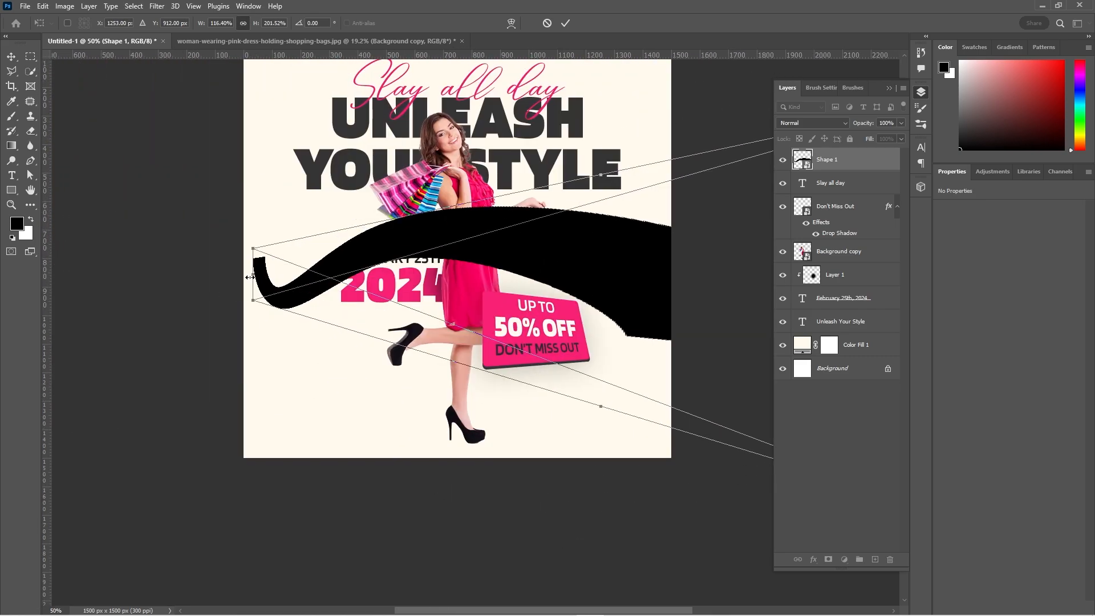
pyautogui.moveTo(254, 274); pyautogui.dragTo(127, 270)
pyautogui.moveTo(560, 251); pyautogui.dragTo(553, 199)
pyautogui.press('Return')
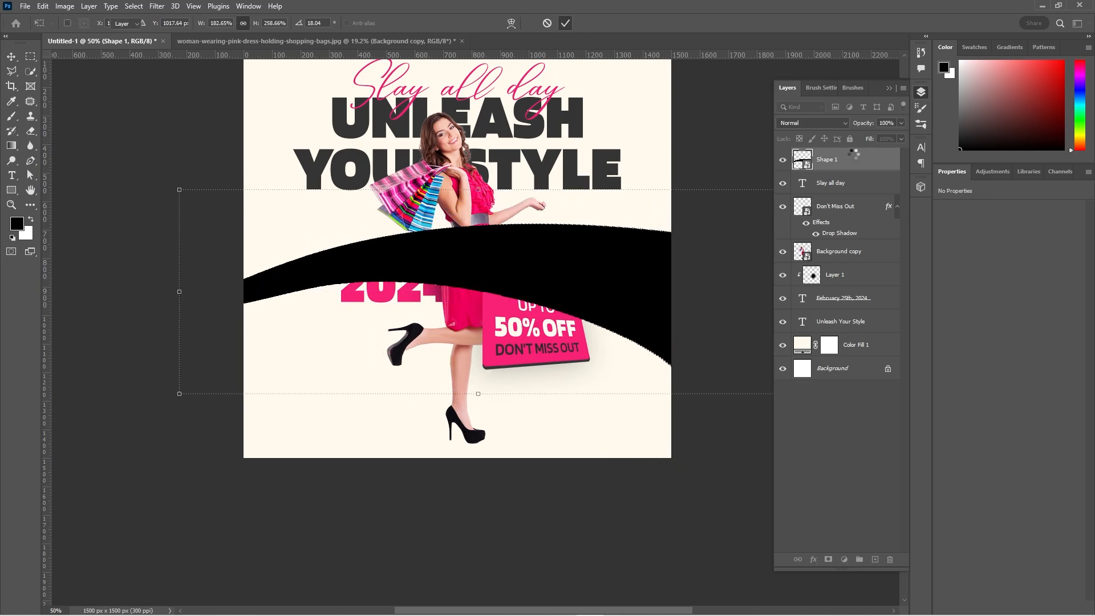
# Place the black curve layer behind the headline, date and woman, directly above the cream color fill.
pyautogui.moveTo(851, 158); pyautogui.dragTo(848, 332)
pyautogui.press('space')
pyautogui.moveTo(588, 346); pyautogui.dragTo(418, 418)
pyautogui.click(539, 374)
pyautogui.click(867, 329)
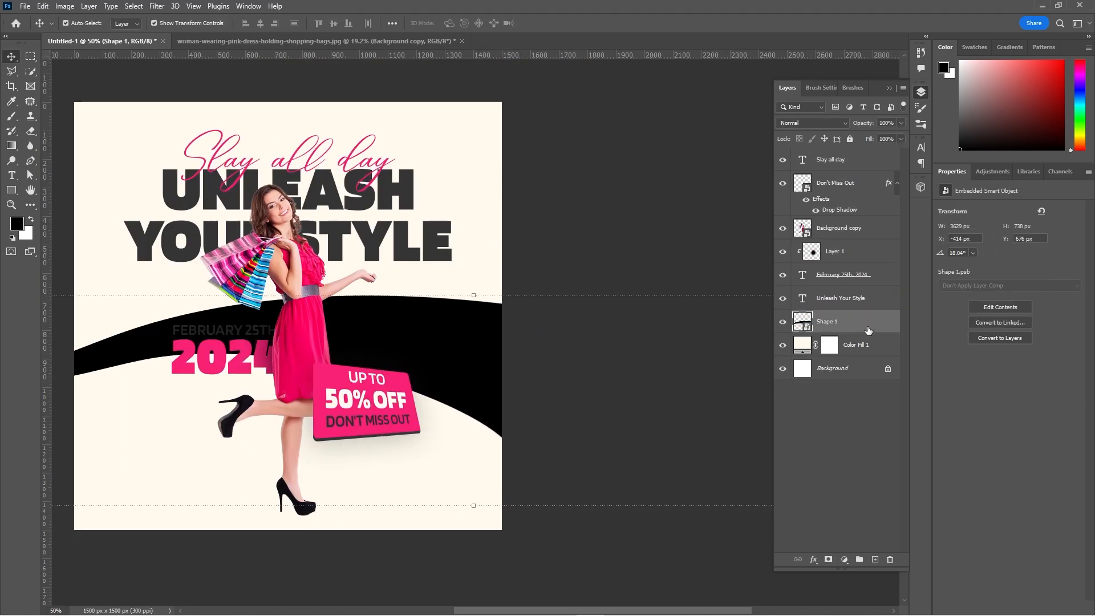
# Give the curve a Color Overlay in beige #f1e1b8 with the Normal blend mode.
pyautogui.doubleClick(867, 329)
pyautogui.click(679, 434)
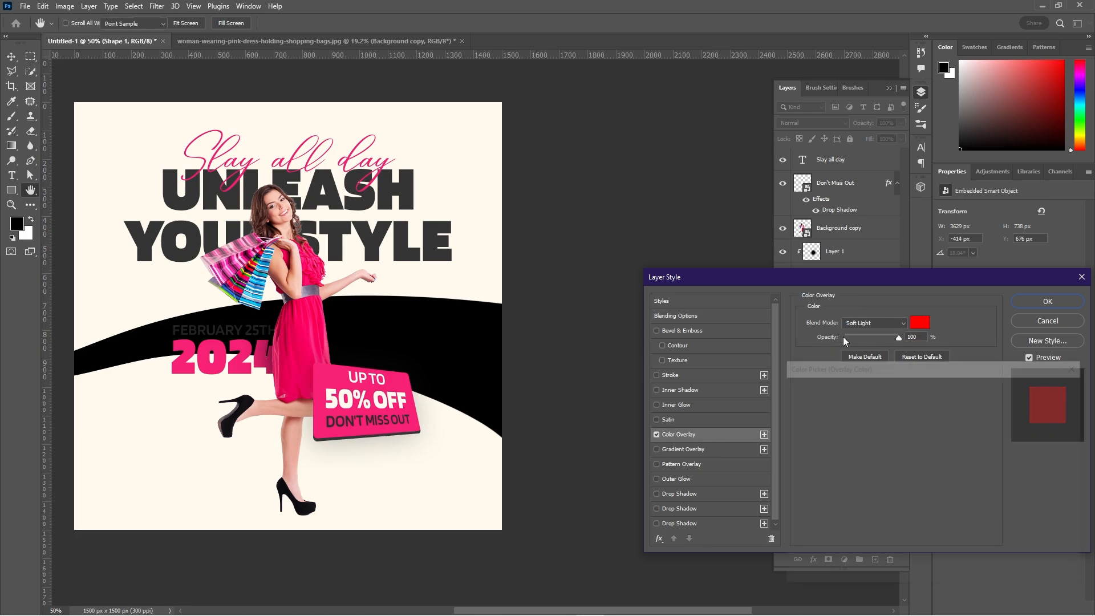
pyautogui.click(919, 323)
pyautogui.click(914, 397)
pyautogui.click(1047, 388)
pyautogui.click(874, 322)
pyautogui.click(855, 322)
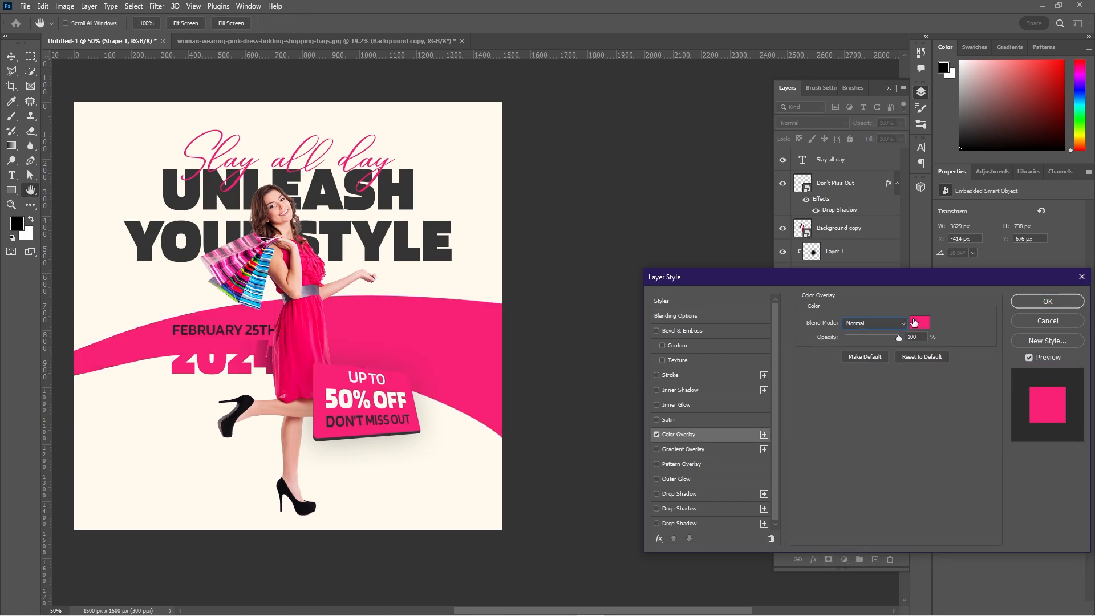
pyautogui.click(920, 323)
pyautogui.write('f6e8c2')
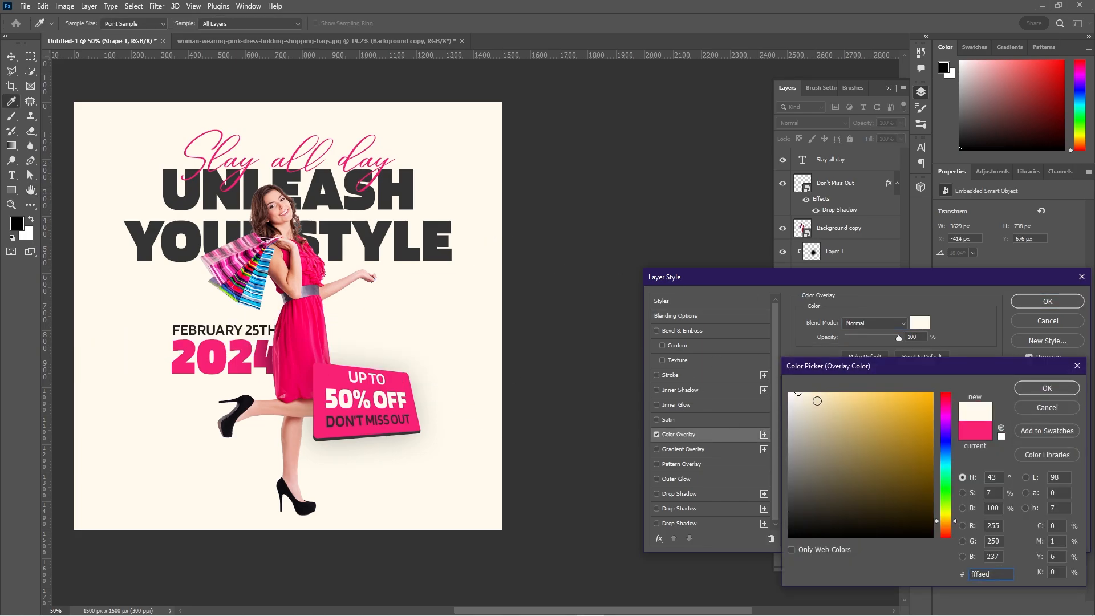
pyautogui.click(819, 406)
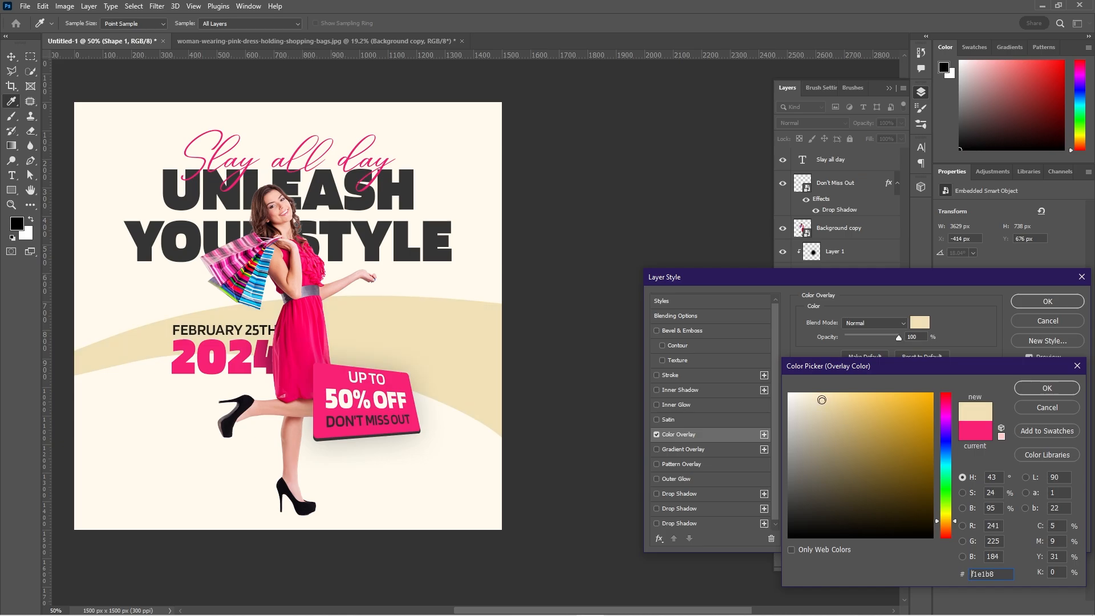
pyautogui.click(1047, 388)
pyautogui.click(1048, 302)
pyautogui.hotkey('ctrl', 't')
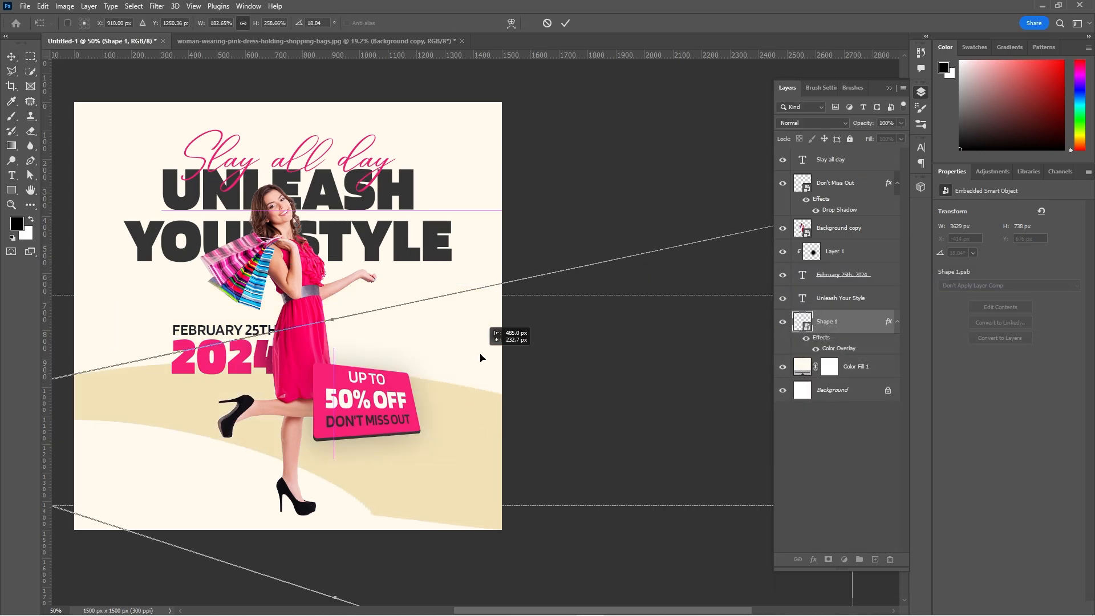
pyautogui.moveTo(481, 359); pyautogui.dragTo(548, 65)
pyautogui.click(547, 23)
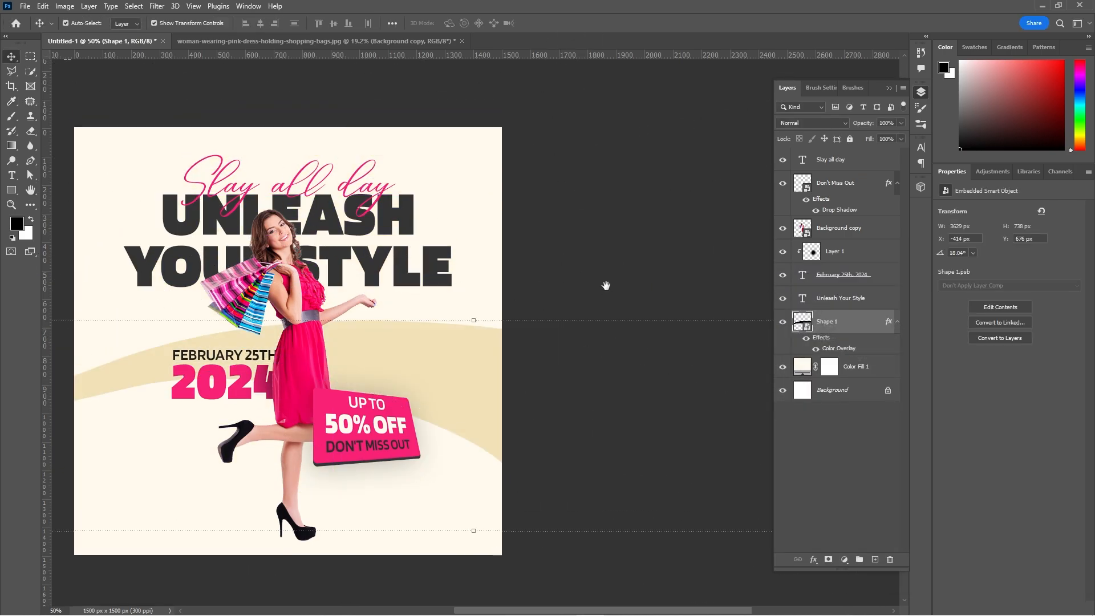
# Convert the beige curve together with its color overlay into a new smart object.
pyautogui.moveTo(605, 285); pyautogui.dragTo(622, 209)
pyautogui.click(617, 162)
pyautogui.moveTo(510, 257); pyautogui.dragTo(524, 339)
pyautogui.rightClick(833, 327)
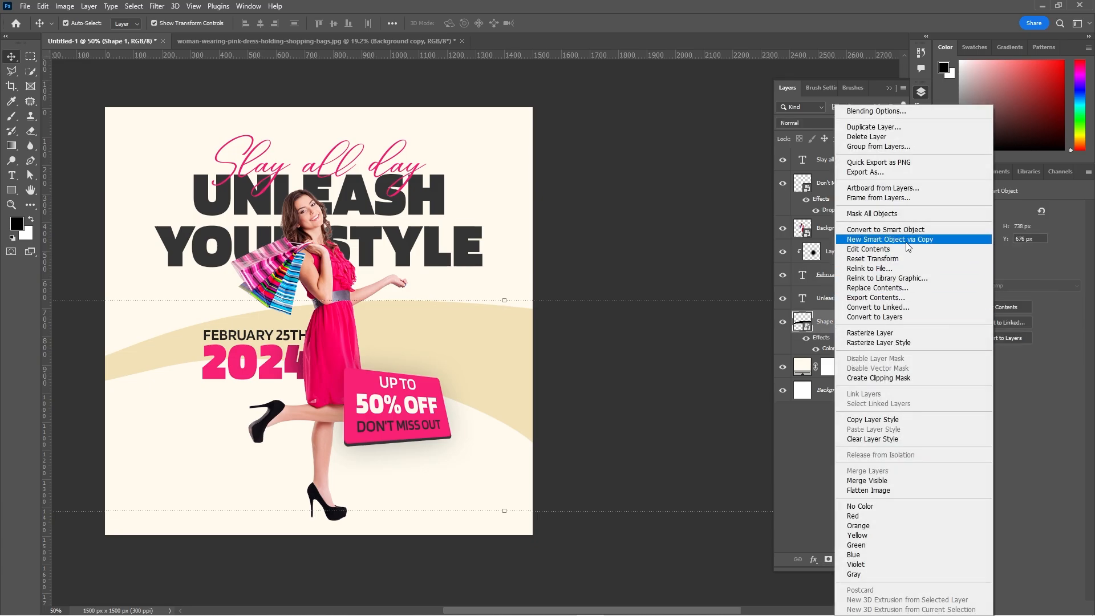
pyautogui.click(902, 229)
pyautogui.rightClick(848, 323)
pyautogui.click(925, 229)
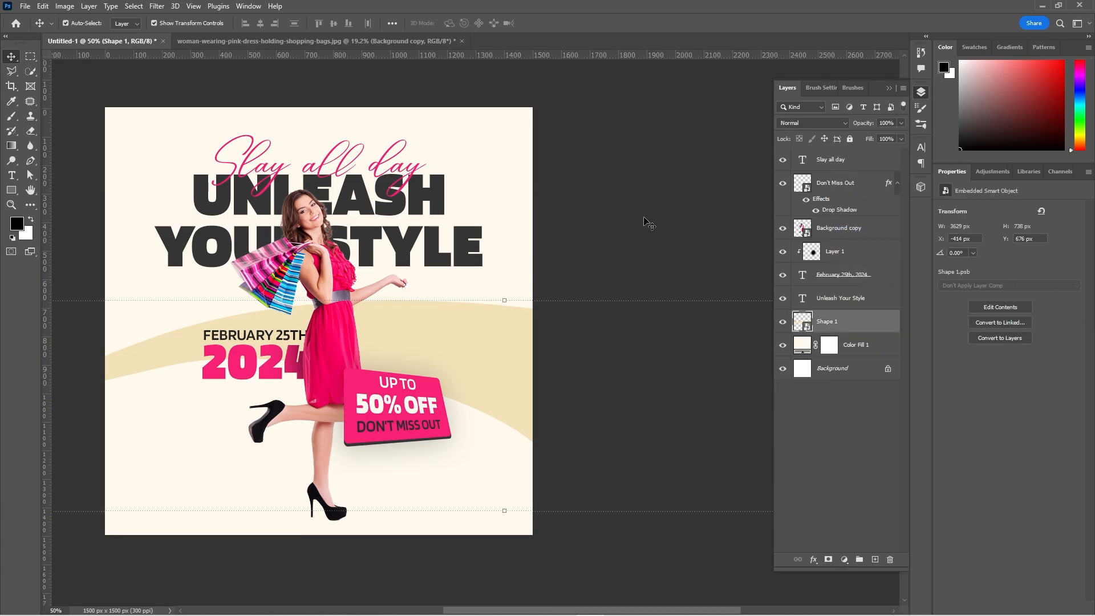
# Duplicate the beige curve, flip the copy horizontally, and place it across the lower part of the poster.
pyautogui.click(647, 219)
pyautogui.hotkey('ctrl', 'j')
pyautogui.hotkey('ctrl', 't')
pyautogui.rightClick(476, 378)
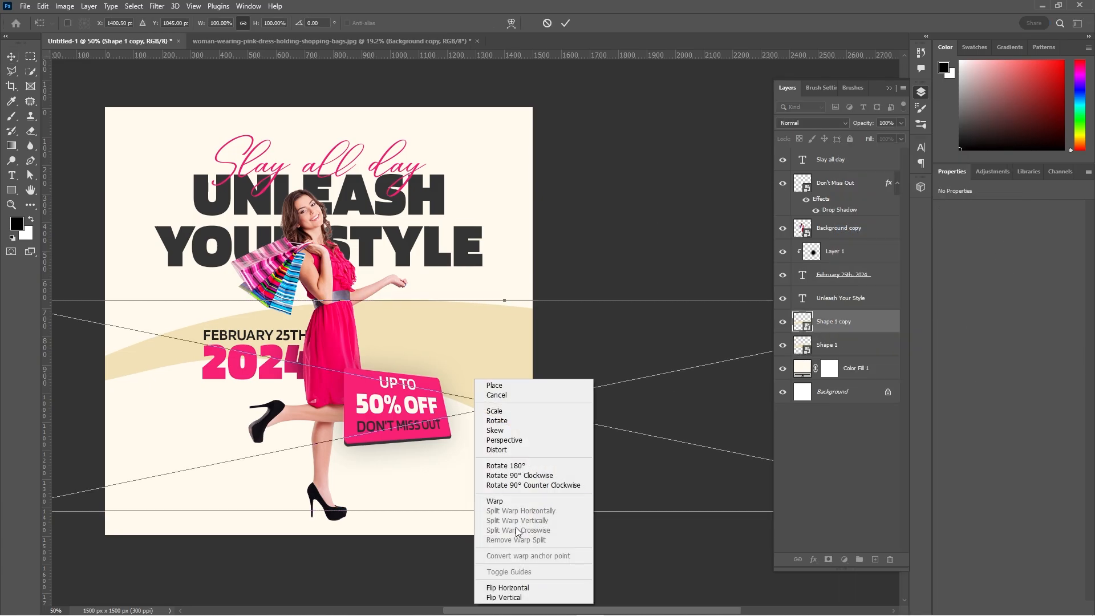
pyautogui.click(510, 588)
pyautogui.moveTo(466, 372); pyautogui.dragTo(217, 505)
pyautogui.click(565, 24)
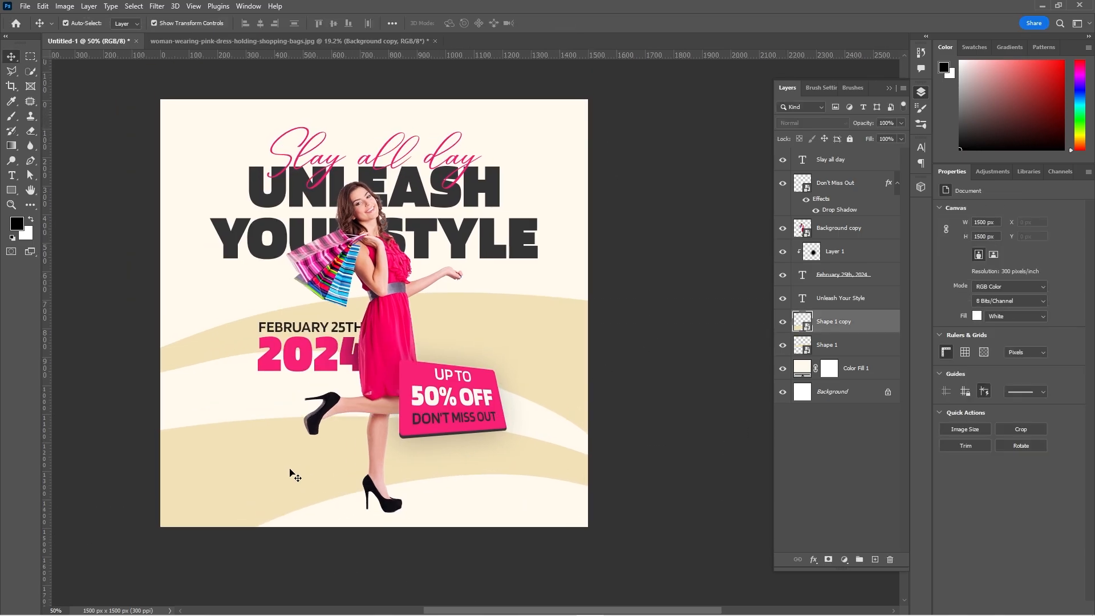
# Give the lower curve copy a Color Overlay in pink #f72174, sampled from the offer badge.
pyautogui.doubleClick(884, 319)
pyautogui.click(678, 434)
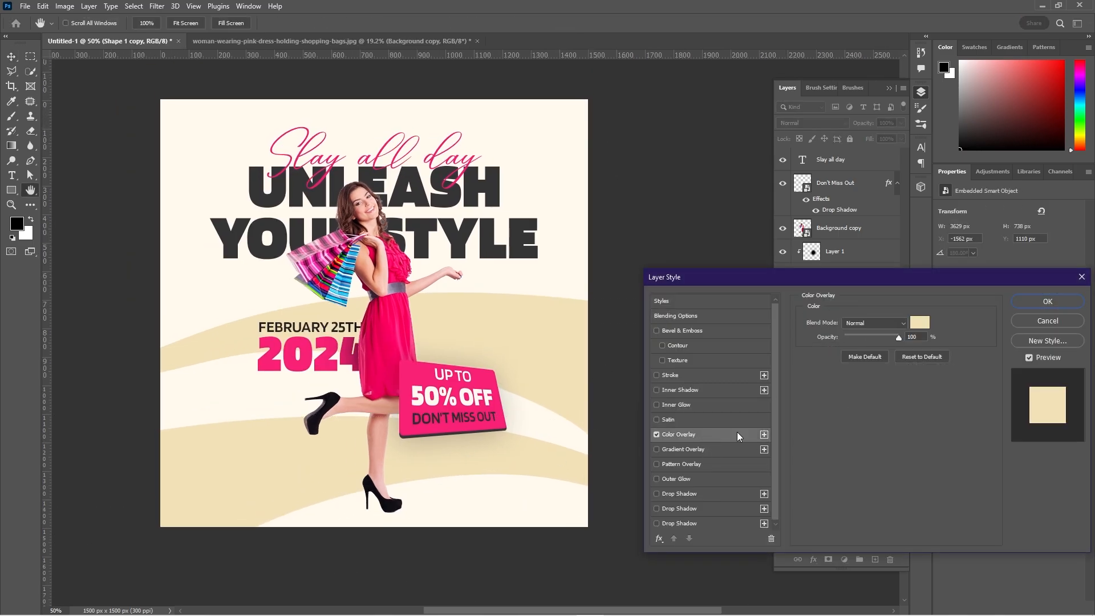
pyautogui.click(919, 322)
pyautogui.click(424, 376)
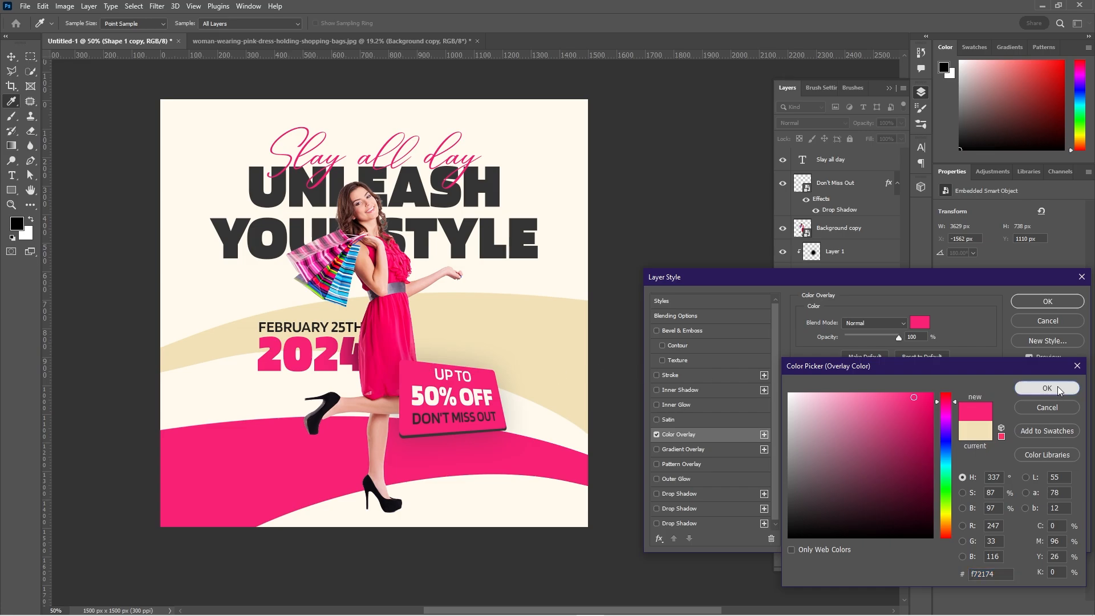
pyautogui.click(1057, 387)
pyautogui.click(1047, 301)
pyautogui.press('v')
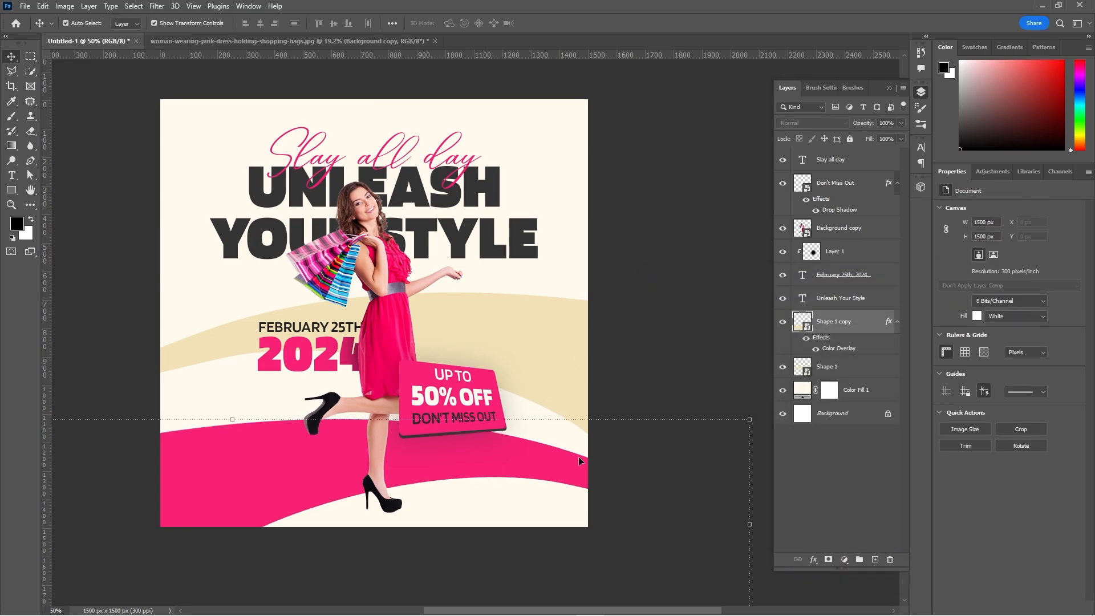
# Lower the pink curve toward the poster's bottom edge.
pyautogui.hotkey('shift', 'Down')
pyautogui.hotkey('shift', 'Down')
pyautogui.hotkey('shift', 'Down')
pyautogui.hotkey('shift', 'Down')
pyautogui.hotkey('shift', 'Down')
pyautogui.hotkey('shift', 'Down')
pyautogui.hotkey('shift', 'Down')
pyautogui.hotkey('shift', 'Down')
pyautogui.hotkey('shift', 'Down')
pyautogui.hotkey('shift', 'Down')
pyautogui.hotkey('shift', 'Down')
pyautogui.hotkey('shift', 'Down')
pyautogui.hotkey('shift', 'Down')
pyautogui.click(678, 329)
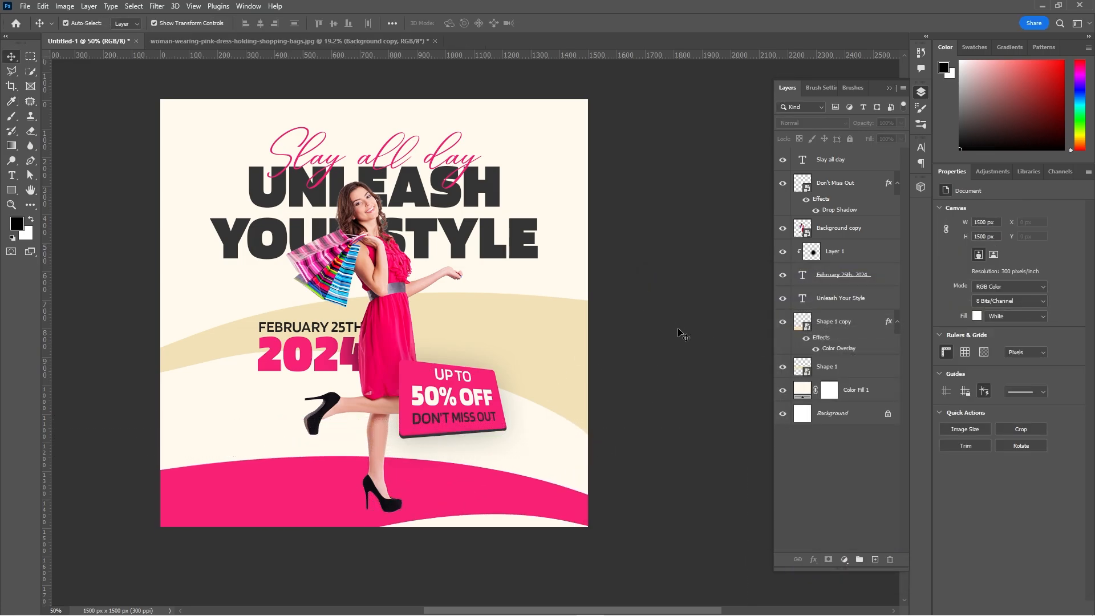
# Nudge the beige curve down the poster to a Y position of 726 px.
pyautogui.moveTo(669, 368); pyautogui.dragTo(673, 333)
pyautogui.click(579, 313)
pyautogui.hotkey('shift', 'Down')
pyautogui.hotkey('shift', 'Down')
pyautogui.hotkey('shift', 'Down')
pyautogui.hotkey('shift', 'Down')
pyautogui.hotkey('shift', 'Down')
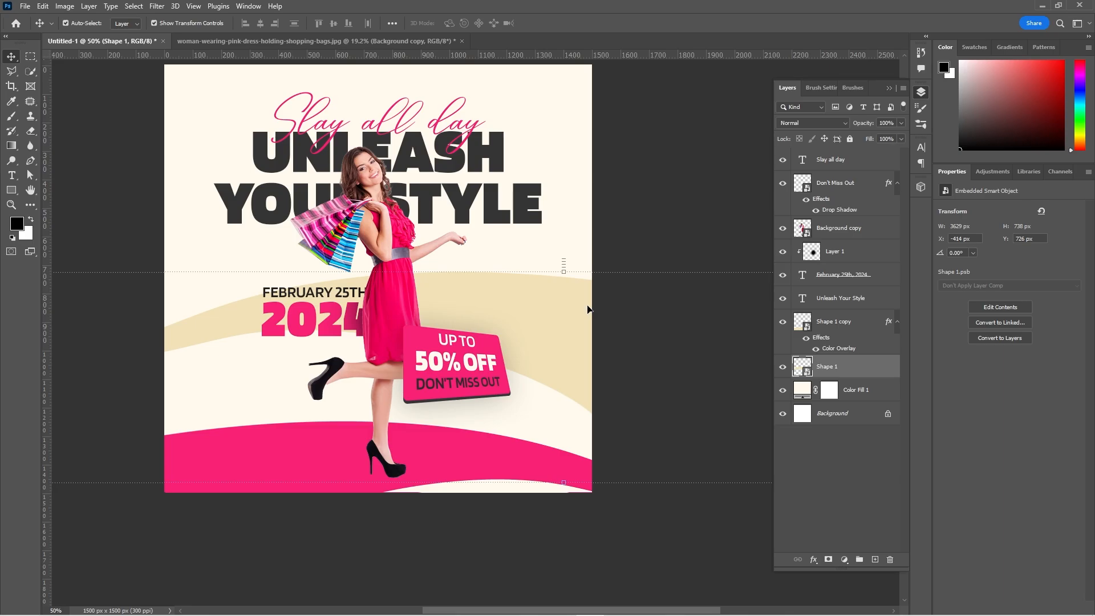
# Nudge the beige curve back up the poster.
pyautogui.hotkey('shift', 'Up')
pyautogui.hotkey('shift', 'Up')
pyautogui.hotkey('shift', 'Up')
pyautogui.hotkey('shift', 'Up')
pyautogui.hotkey('shift', 'Up')
pyautogui.hotkey('shift', 'Up')
pyautogui.click(637, 185)
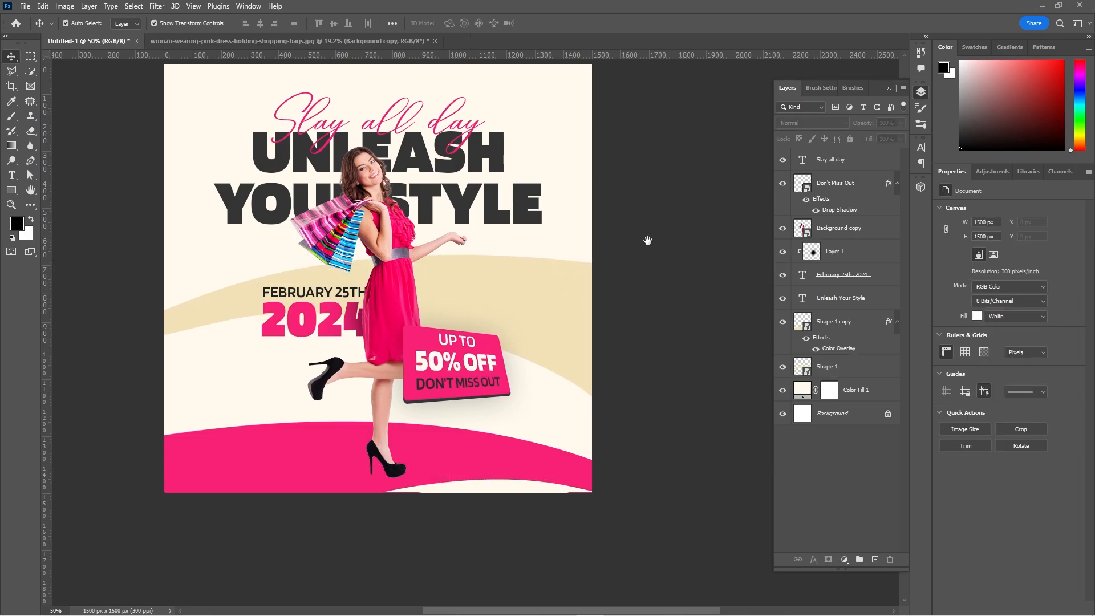
pyautogui.moveTo(648, 237); pyautogui.dragTo(631, 275)
pyautogui.moveTo(655, 355); pyautogui.dragTo(655, 319)
# Add a new layer clipped to the pink curve and try painting soft black shading over the curve's right end.
pyautogui.click(503, 465)
pyautogui.click(875, 560)
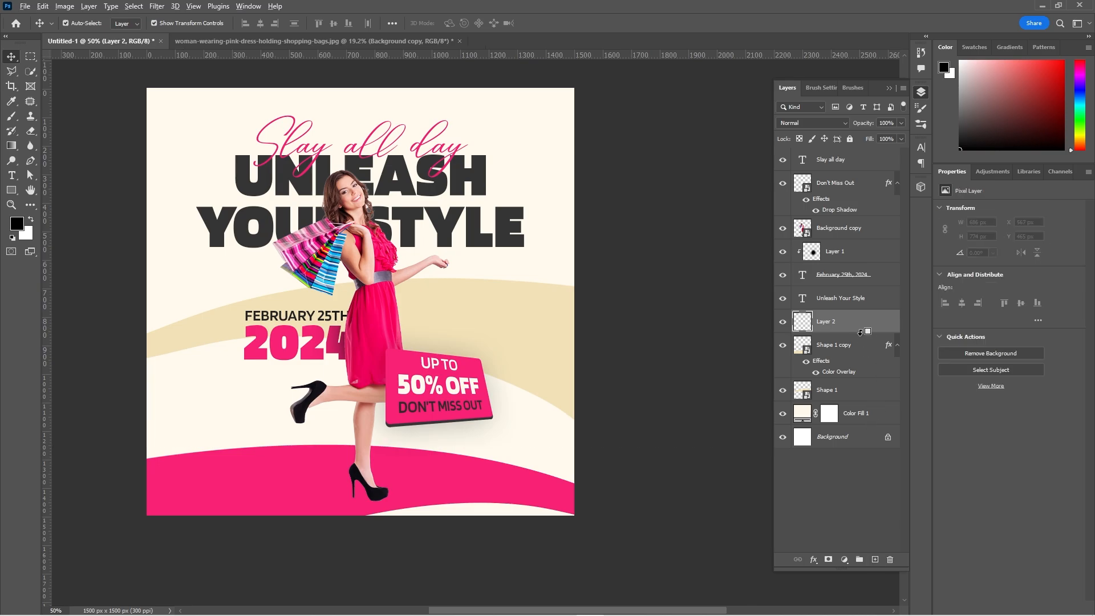
pyautogui.click(897, 346)
pyautogui.click(868, 345)
pyautogui.press('b')
pyautogui.click(807, 329)
pyautogui.moveTo(608, 467); pyautogui.dragTo(551, 479)
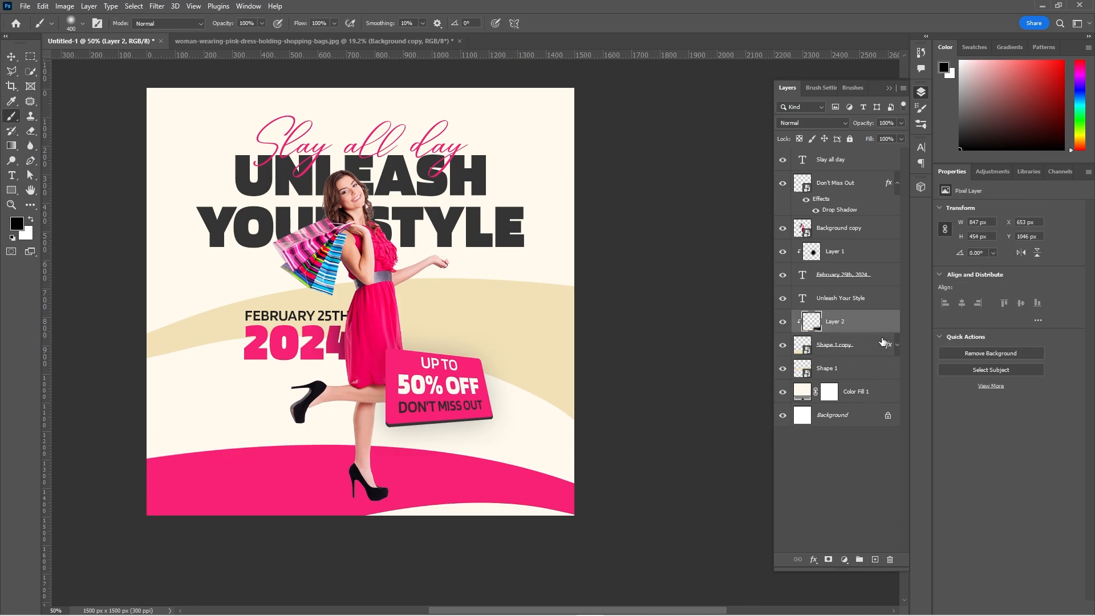
# Convert the pink curve with its color overlay to a smart object and delete the trial shading layer above it.
pyautogui.rightClick(879, 344)
pyautogui.click(936, 231)
pyautogui.click(864, 325)
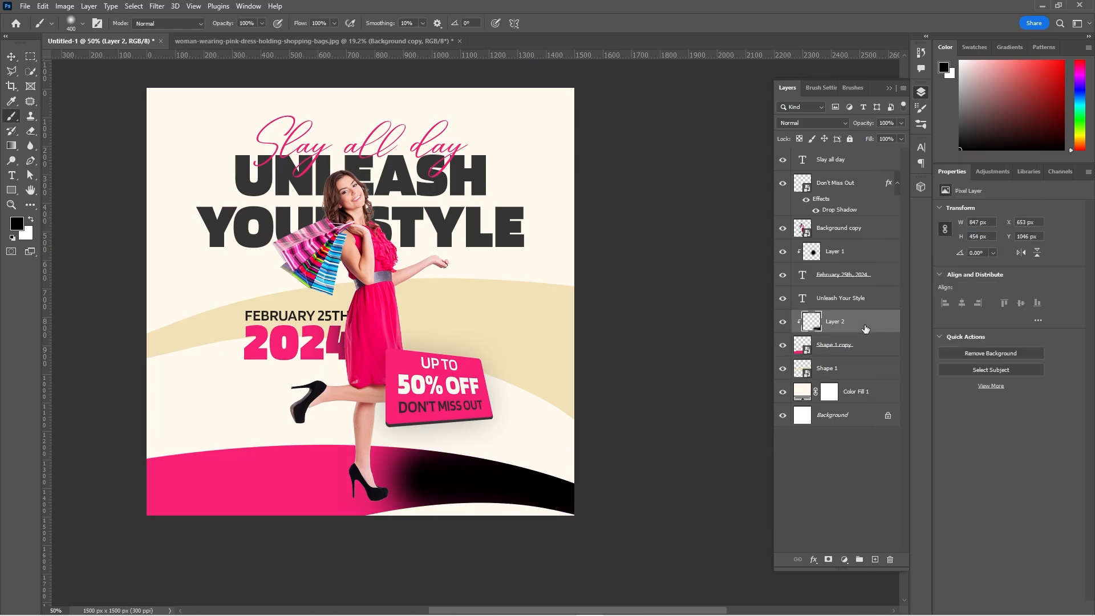
pyautogui.press('Delete')
# Add a new layer clipped to the pink curve and softly shade its right end in black with a 2200 px brush.
pyautogui.click(874, 560)
pyautogui.press(']')
pyautogui.press(']')
pyautogui.press(']')
pyautogui.press(']')
pyautogui.press(']')
pyautogui.press(']')
pyautogui.press(']')
pyautogui.press(']')
pyautogui.press(']')
pyautogui.press(']')
pyautogui.press(']')
pyautogui.press(']')
pyautogui.press(']')
pyautogui.press(']')
pyautogui.press(']')
pyautogui.press(']')
pyautogui.press(']')
pyautogui.press(']')
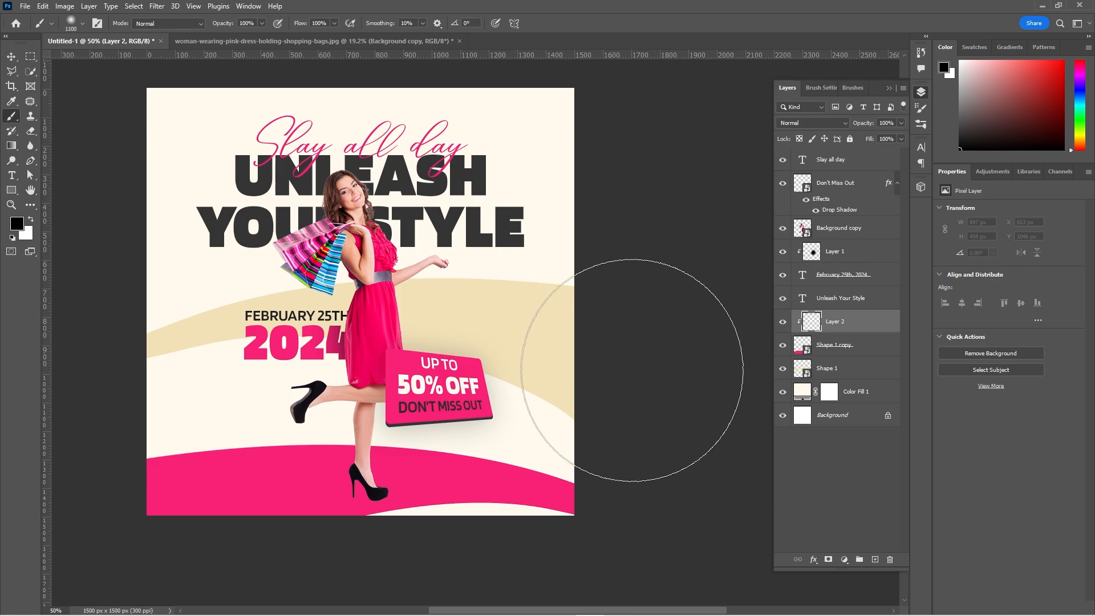
pyautogui.moveTo(636, 354); pyautogui.dragTo(550, 315)
pyautogui.hotkey('ctrl', '0')
pyautogui.hotkey('ctrl', '-')
pyautogui.hotkey('ctrl', '-')
pyautogui.moveTo(520, 375); pyautogui.dragTo(370, 348)
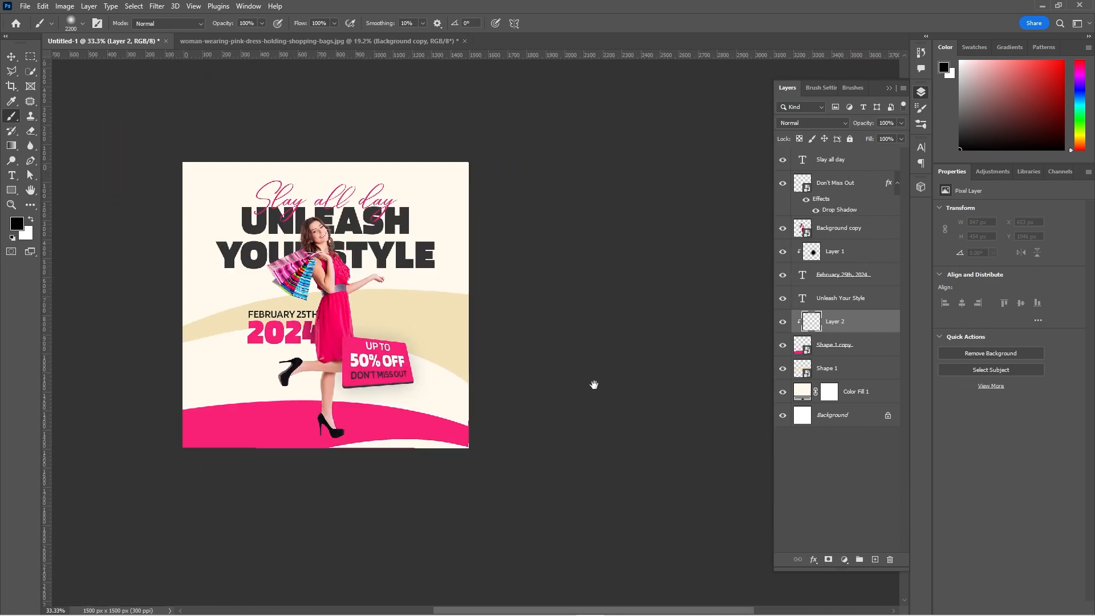
pyautogui.click(575, 222)
pyautogui.moveTo(514, 428); pyautogui.dragTo(563, 322)
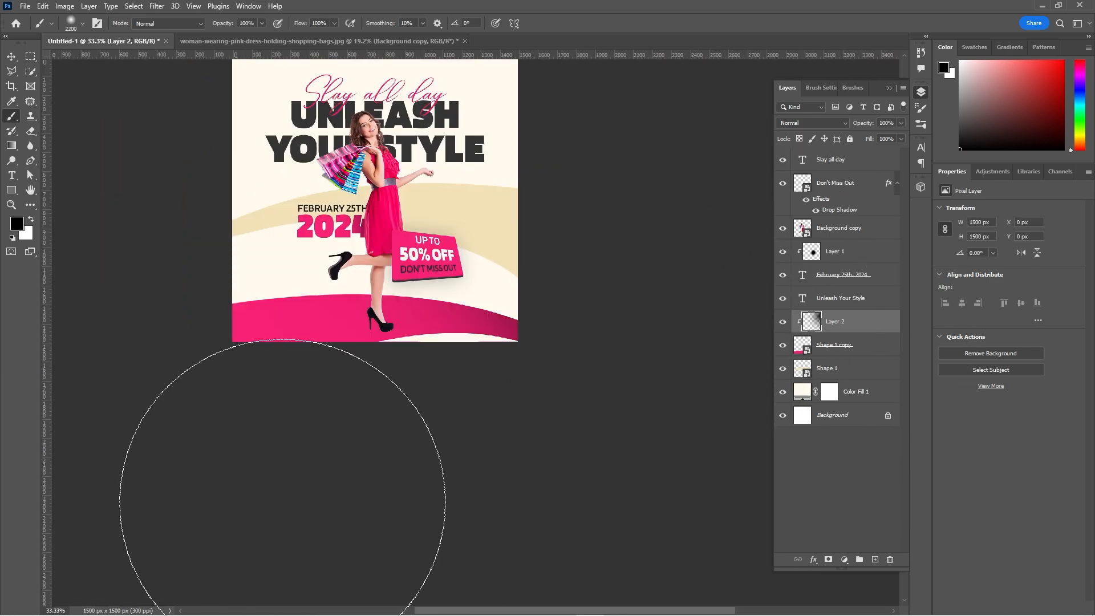
pyautogui.click(301, 523)
pyautogui.hotkey('ctrl', 'z')
pyautogui.moveTo(440, 310); pyautogui.dragTo(527, 84)
pyautogui.moveTo(514, 456); pyautogui.dragTo(501, 457)
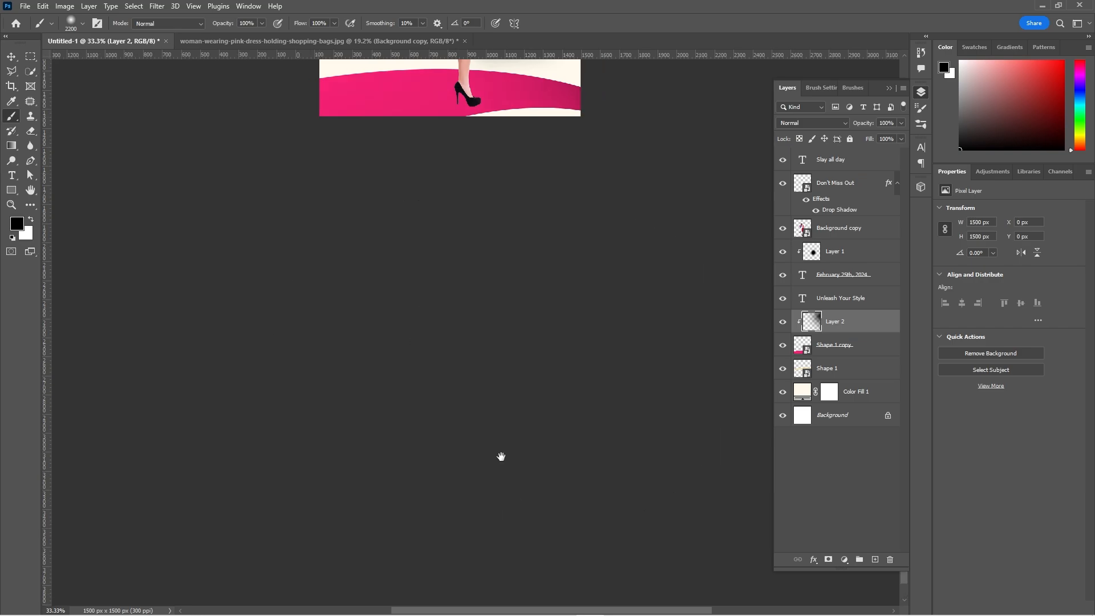
pyautogui.moveTo(616, 211); pyautogui.dragTo(535, 498)
pyautogui.moveTo(521, 344); pyautogui.dragTo(323, 351)
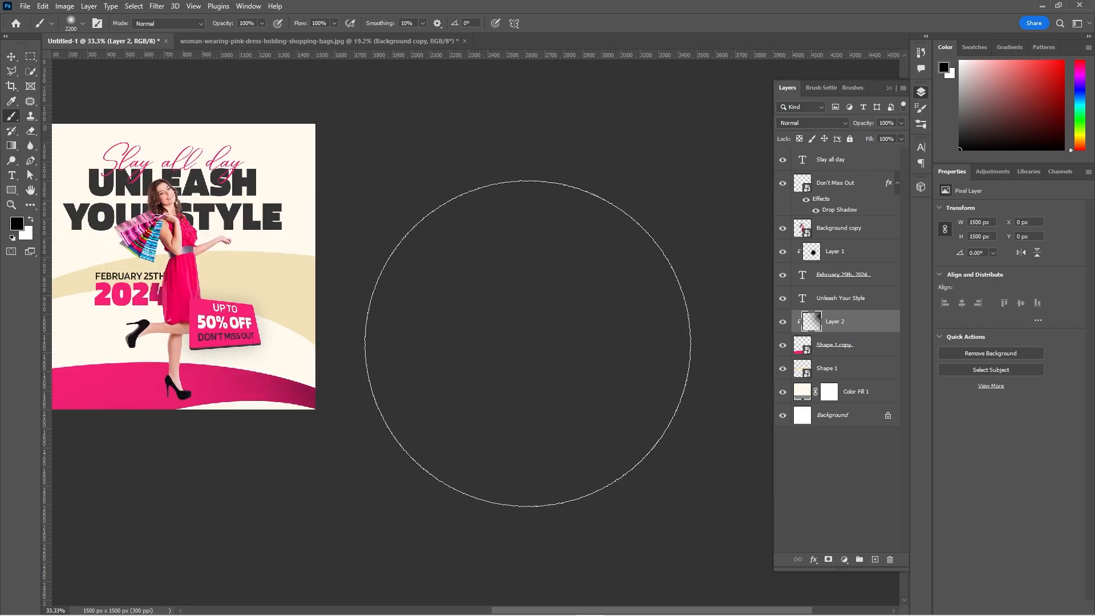
pyautogui.moveTo(436, 172); pyautogui.dragTo(581, 301)
pyautogui.hotkey('ctrl', '0')
pyautogui.moveTo(552, 384); pyautogui.dragTo(498, 315)
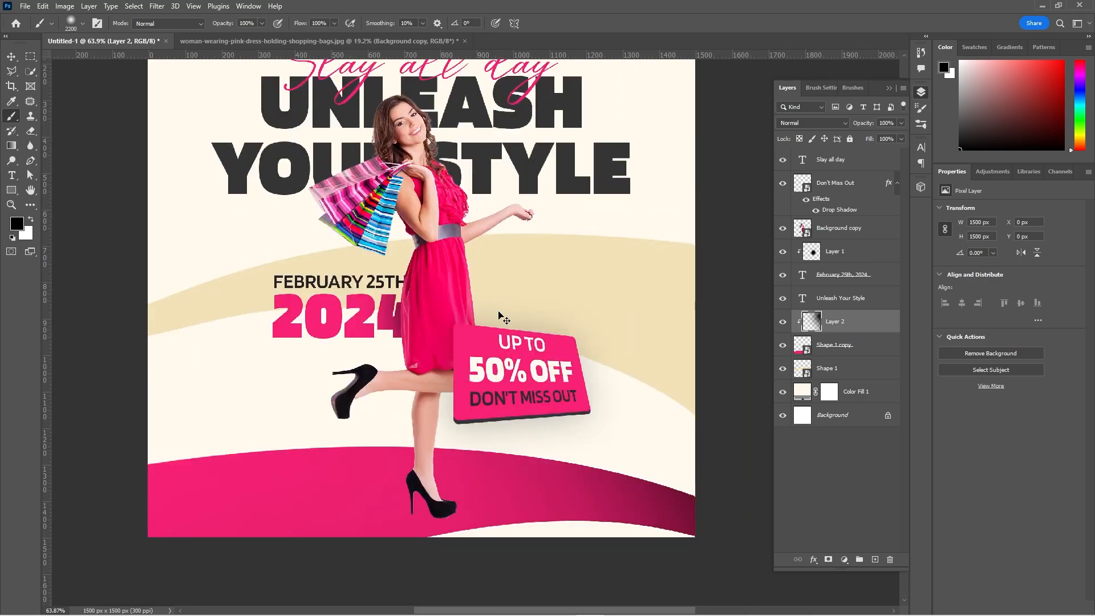
# Try shading the beige curve in soft black with the 2200 px brush on a new layer clipped to it.
pyautogui.hotkey('ctrl', '-')
pyautogui.hotkey('ctrl', '-')
pyautogui.keyDown('ctrl'); pyautogui.click(535, 326); pyautogui.keyUp('ctrl')
pyautogui.click(875, 560)
pyautogui.hotkey('ctrl', 'alt', 'g')
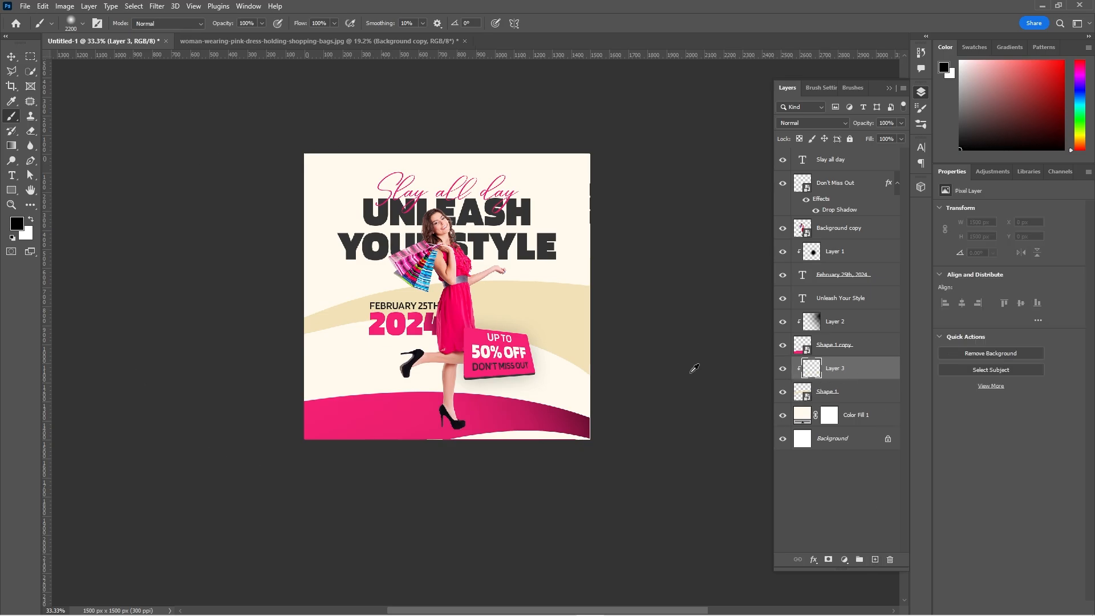
pyautogui.moveTo(119, 265); pyautogui.dragTo(306, 294)
pyautogui.click(283, 249)
pyautogui.moveTo(608, 99); pyautogui.dragTo(469, 132)
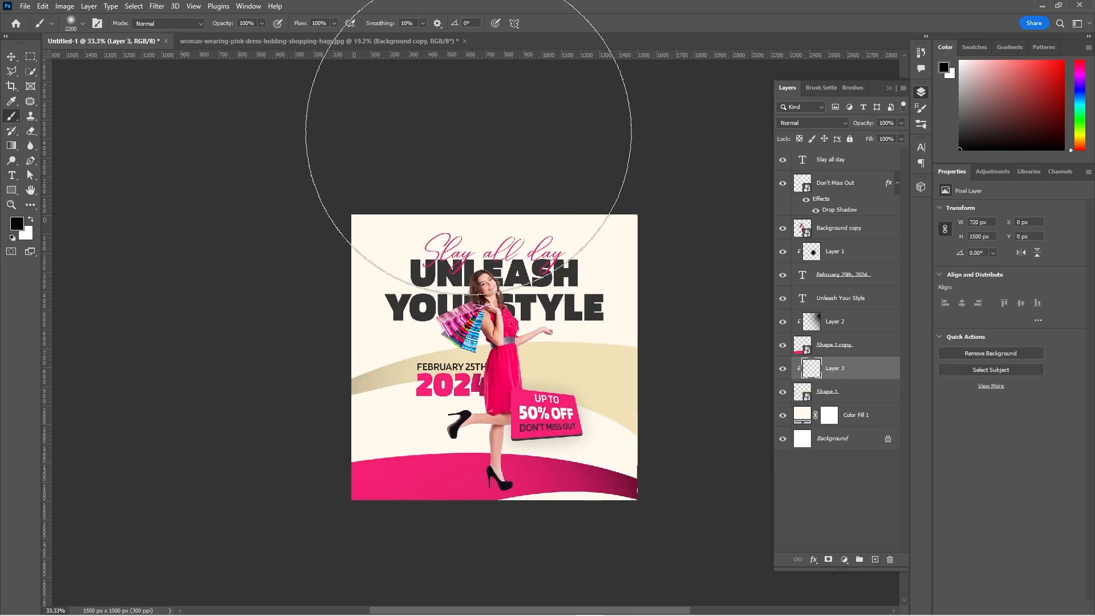
# Try the Color Burn blend mode on the beige curve's shading layer.
pyautogui.press('v')
pyautogui.click(813, 123)
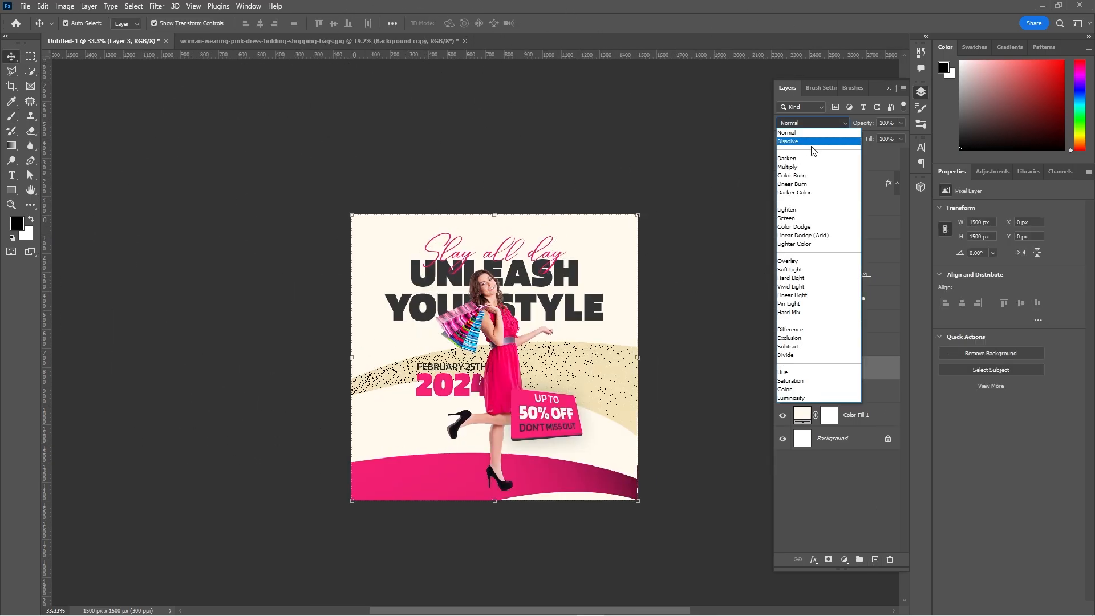
pyautogui.click(799, 176)
pyautogui.click(635, 165)
pyautogui.hotkey('ctrl', '0')
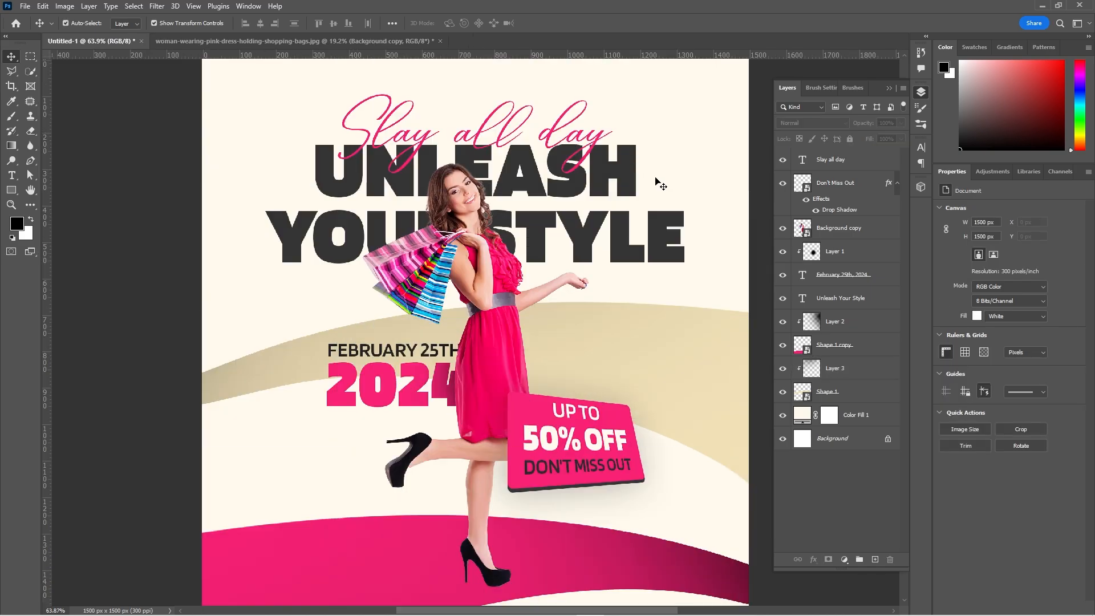
# Set the opacity of both curves' shading layers to 70%.
pyautogui.click(870, 370)
pyautogui.keyDown('ctrl'); pyautogui.click(862, 323); pyautogui.keyUp('ctrl')
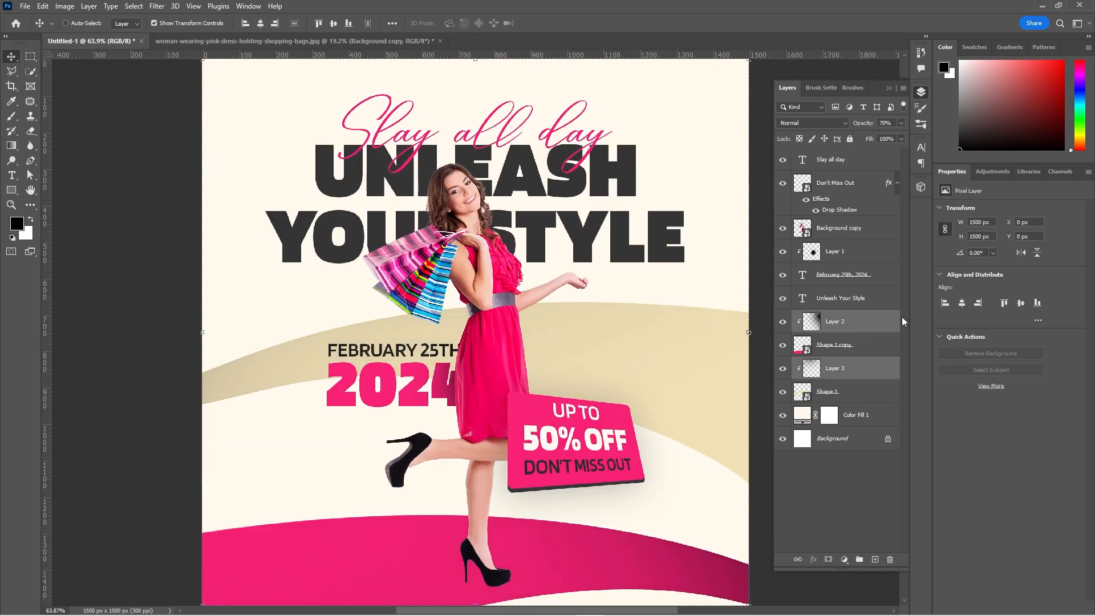
pyautogui.hotkey('ctrl', '-')
pyautogui.keyDown('ctrl'); pyautogui.click(739, 349); pyautogui.keyUp('ctrl')
# Remove the beige curve's shading layer and set the pink curve's shading layer to 50% opacity.
pyautogui.click(784, 372)
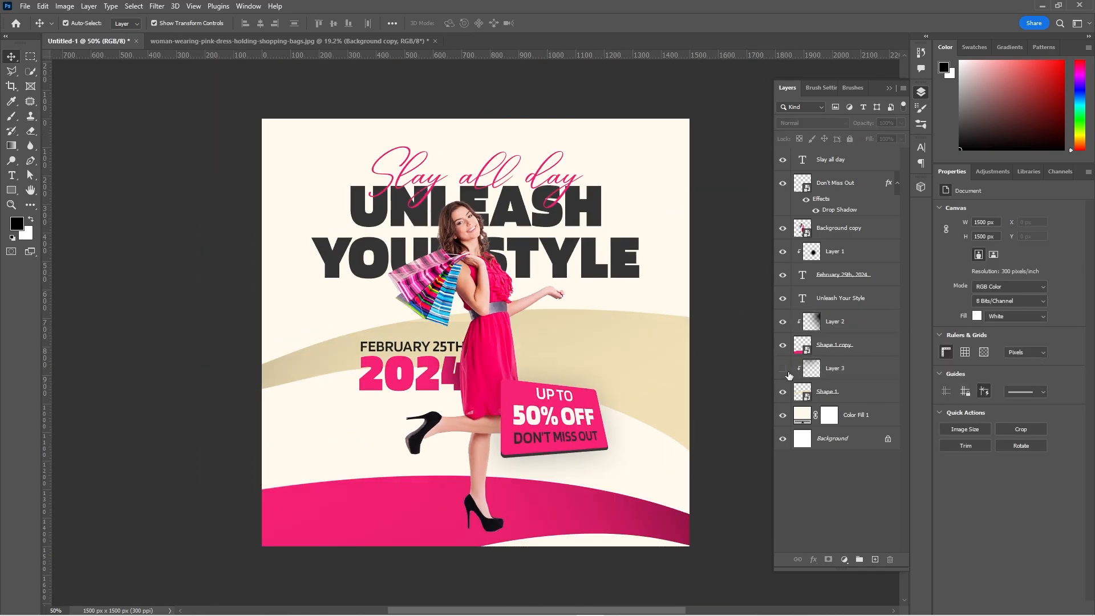
pyautogui.hotkey('ctrl', 'z')
pyautogui.hotkey('ctrl', 'z')
pyautogui.hotkey('ctrl', 'z')
pyautogui.hotkey('ctrl', 'z')
pyautogui.click(863, 330)
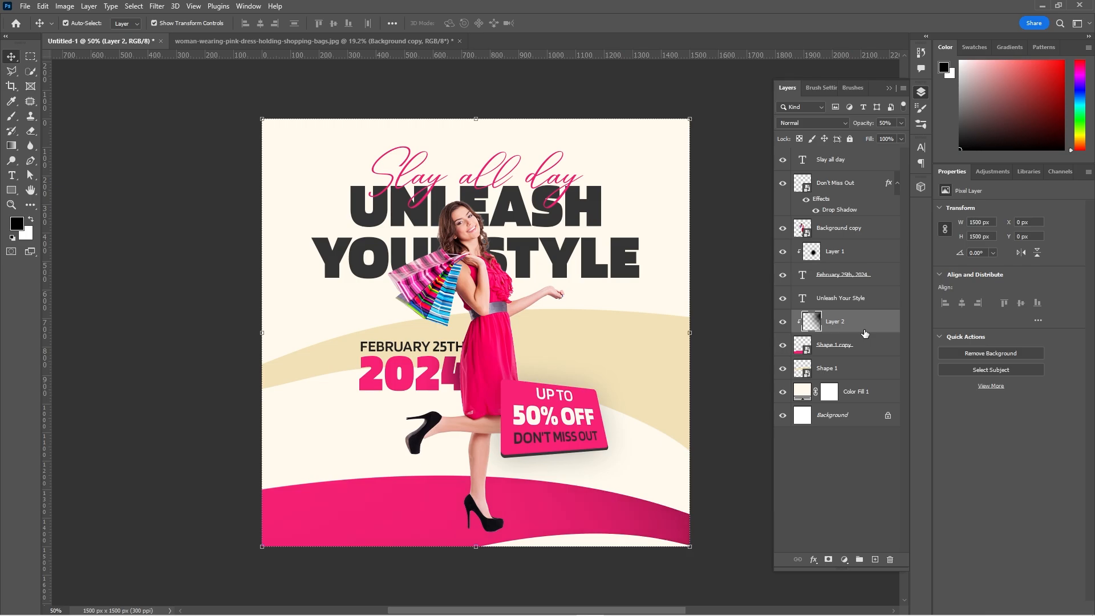
pyautogui.click(728, 388)
# Duplicate the woman cutout and give the layer underneath the copy a black Color Overlay.
pyautogui.moveTo(728, 389); pyautogui.dragTo(704, 334)
pyautogui.click(470, 294)
pyautogui.hotkey('ctrl', 'j')
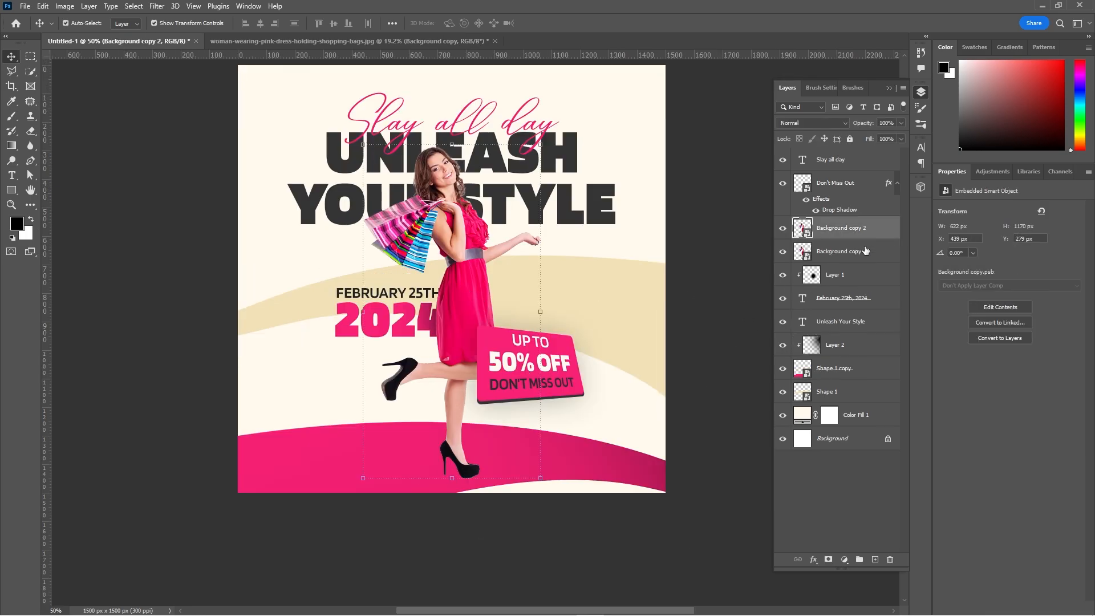
pyautogui.click(882, 259)
pyautogui.doubleClick(882, 254)
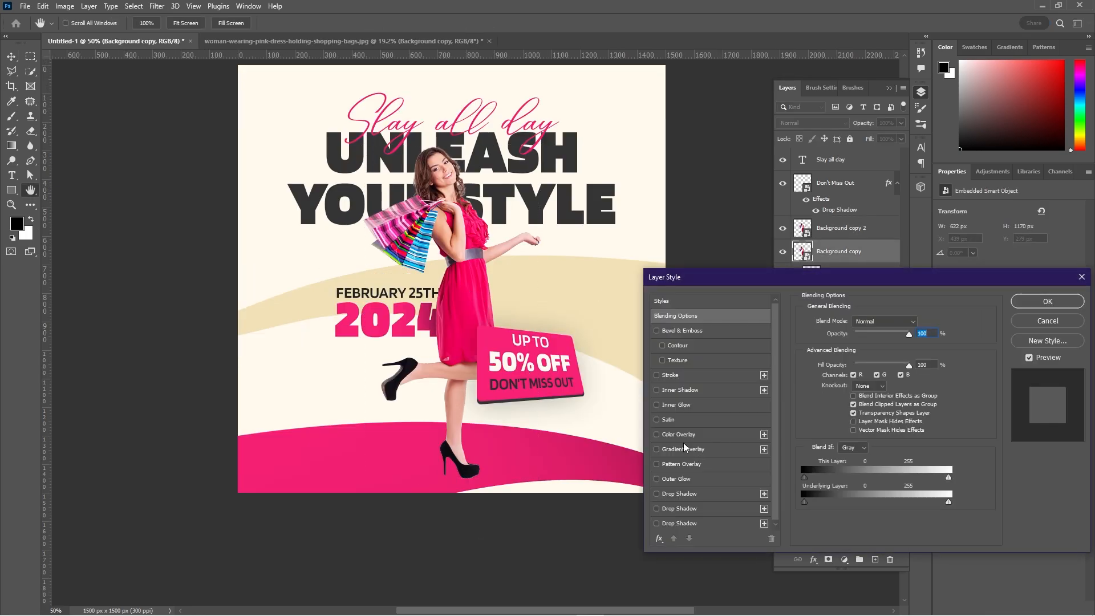
pyautogui.click(680, 435)
pyautogui.click(917, 321)
pyautogui.click(790, 537)
pyautogui.click(1049, 386)
pyautogui.click(1047, 301)
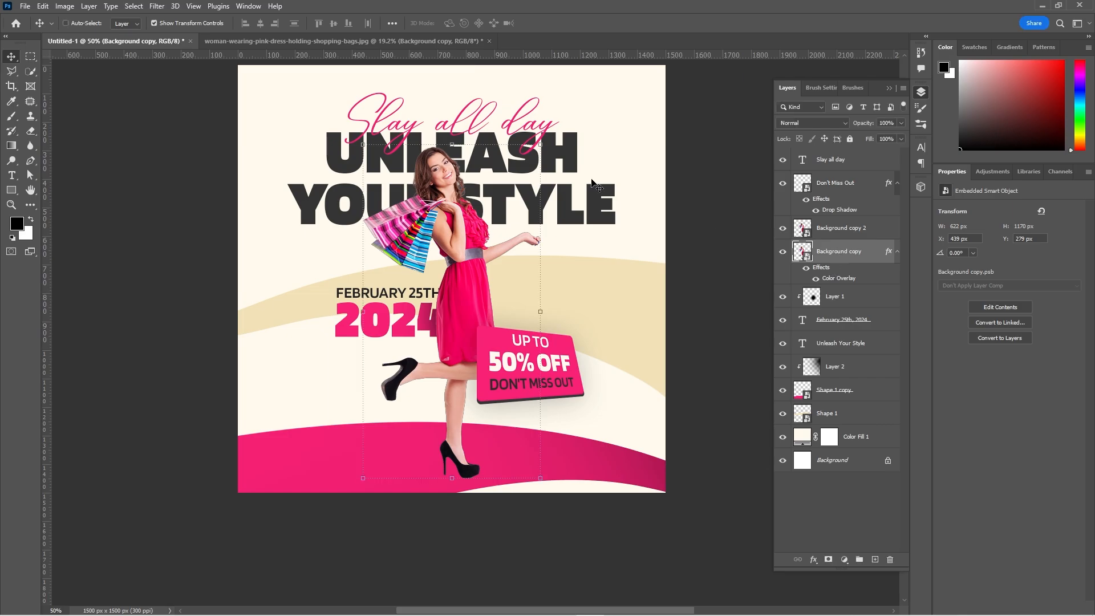
# Skew and flatten the black woman layer, flip it vertically, and place it as a ground shadow below the standing shoe.
pyautogui.hotkey('ctrl', 't')
pyautogui.moveTo(451, 144); pyautogui.dragTo(158, 434)
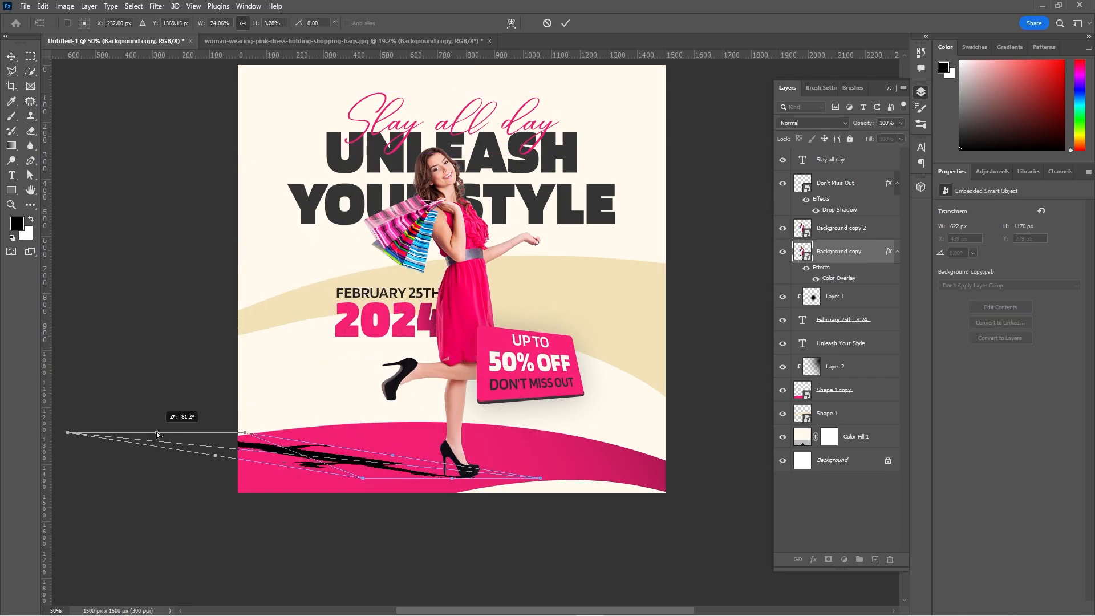
pyautogui.rightClick(234, 445)
pyautogui.click(278, 441)
pyautogui.moveTo(350, 454); pyautogui.dragTo(432, 492)
pyautogui.press('Return')
pyautogui.click(432, 492)
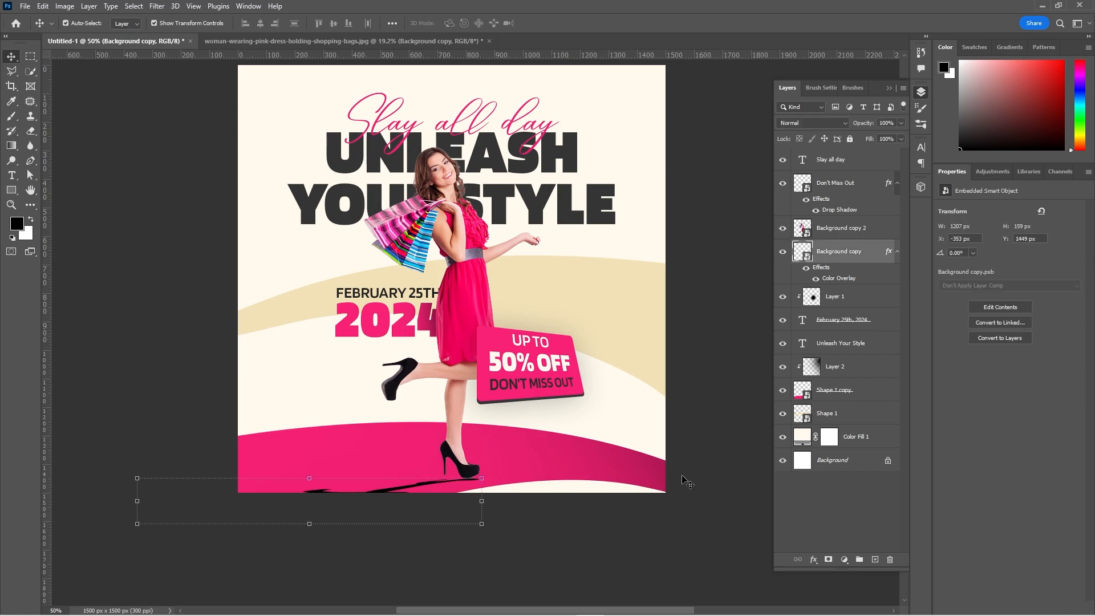
# Rotate the ground shadow 2.24° and align it with the standing shoe.
pyautogui.moveTo(139, 501); pyautogui.dragTo(147, 475)
pyautogui.hotkey('ctrl', 'z')
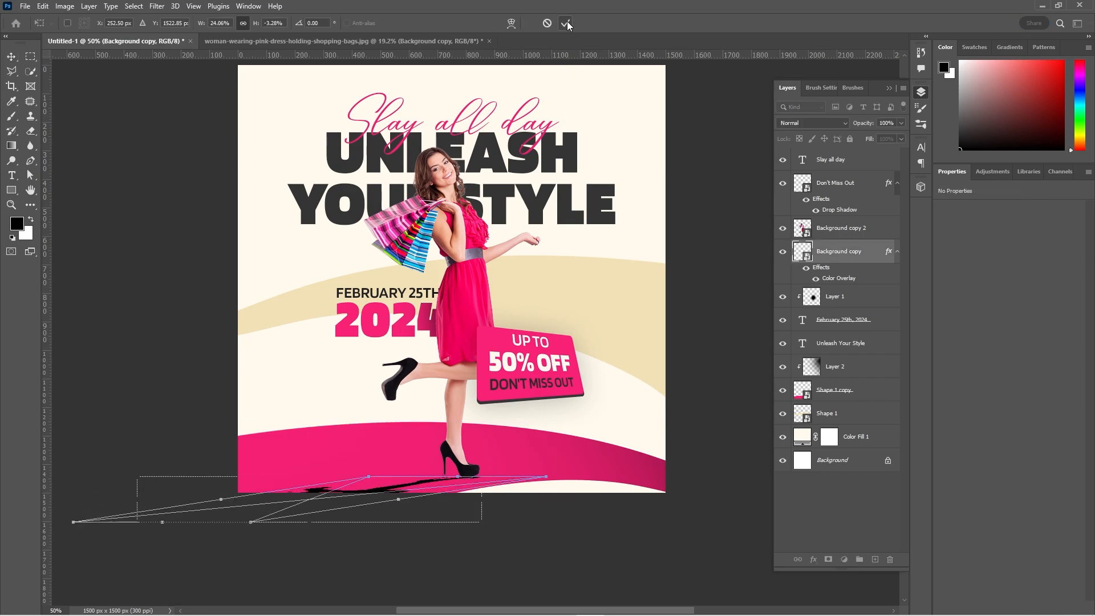
pyautogui.click(568, 25)
pyautogui.moveTo(138, 475); pyautogui.dragTo(198, 446)
pyautogui.click(565, 23)
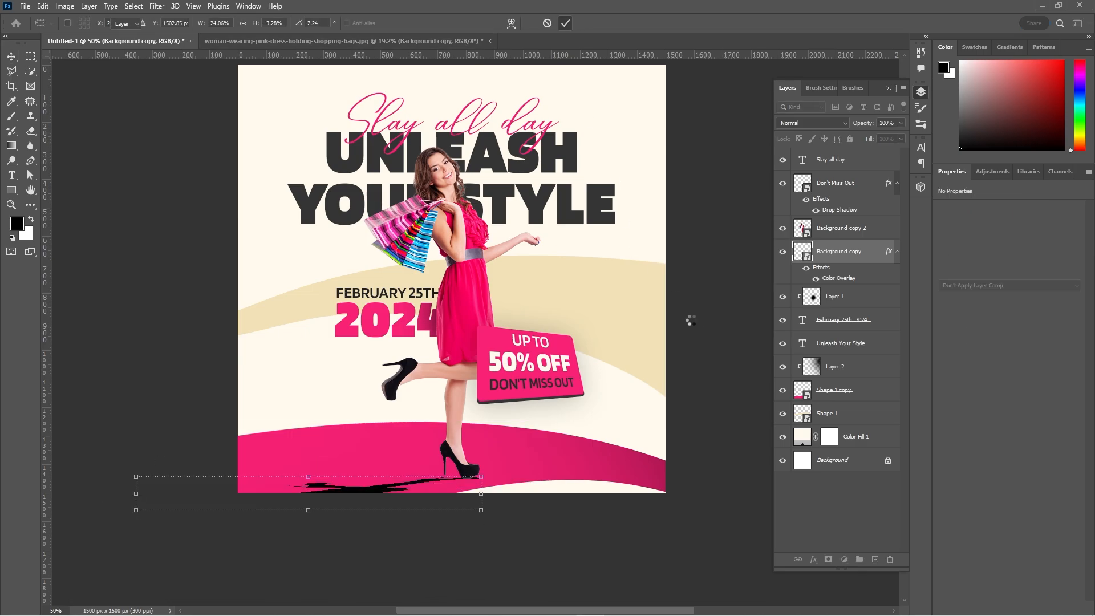
# Set the ground shadow to 70% opacity and fade its far end with a gradient on a layer mask.
pyautogui.click(828, 559)
pyautogui.press('7')
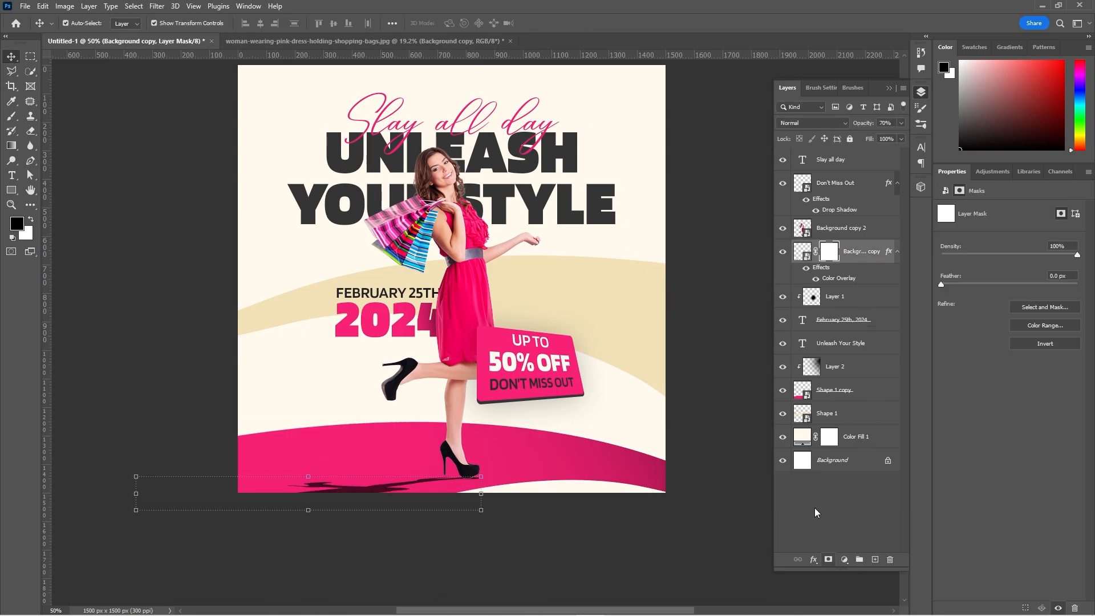
pyautogui.press('g')
pyautogui.moveTo(289, 498); pyautogui.dragTo(396, 486)
pyautogui.moveTo(222, 516); pyautogui.dragTo(628, 456)
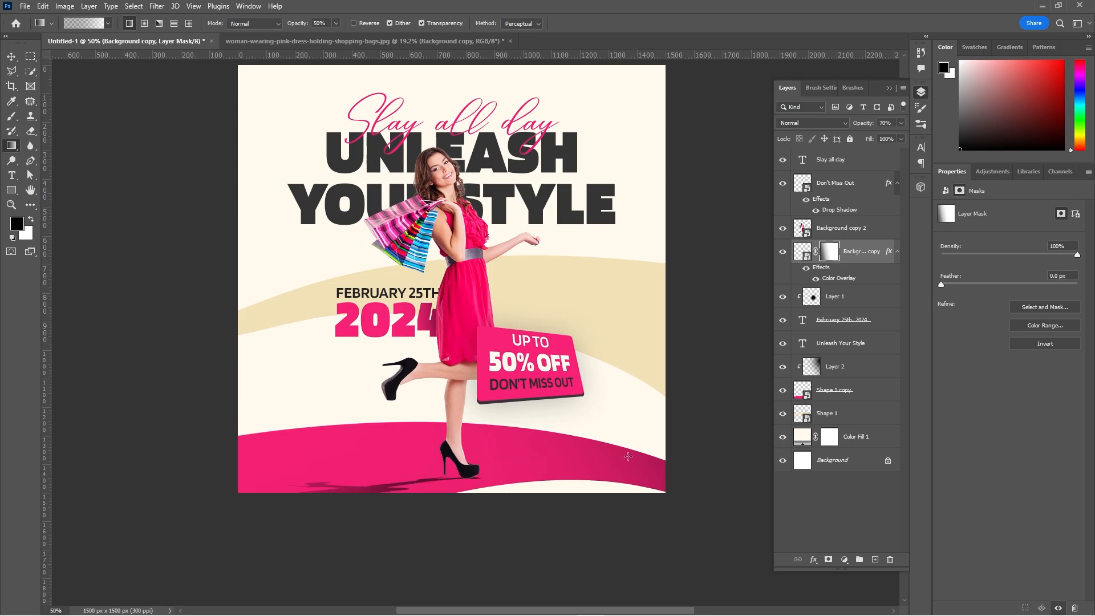
pyautogui.moveTo(317, 484); pyautogui.dragTo(729, 454)
pyautogui.moveTo(353, 511); pyautogui.dragTo(666, 444)
pyautogui.press('v')
# Apply a Gaussian Blur with a 3.0 px radius to the ground shadow.
pyautogui.click(822, 268)
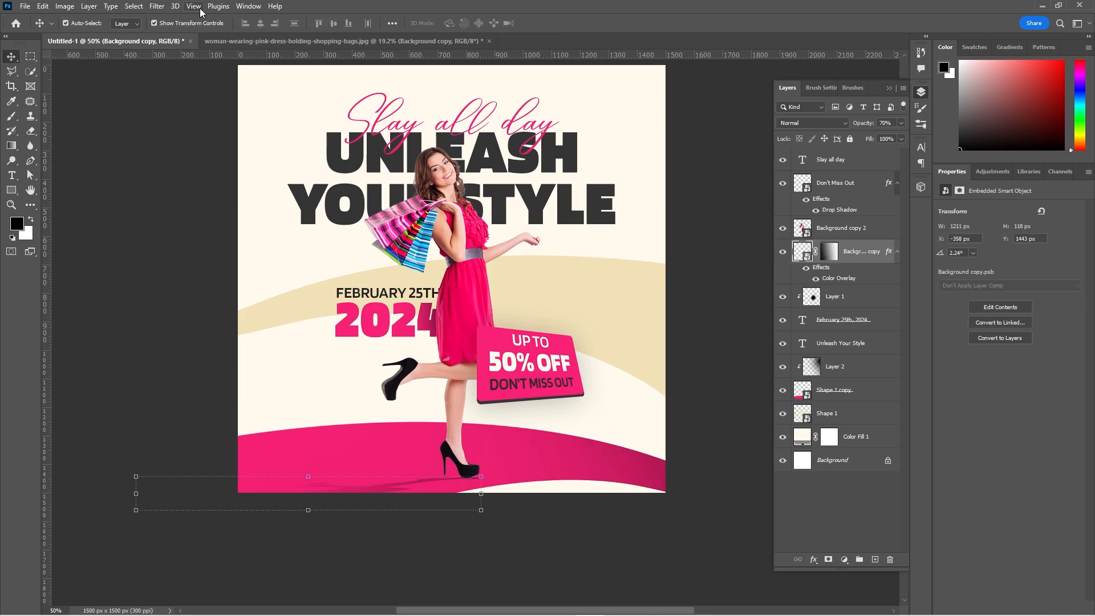
pyautogui.click(157, 6)
pyautogui.moveTo(189, 157)
pyautogui.click(336, 198)
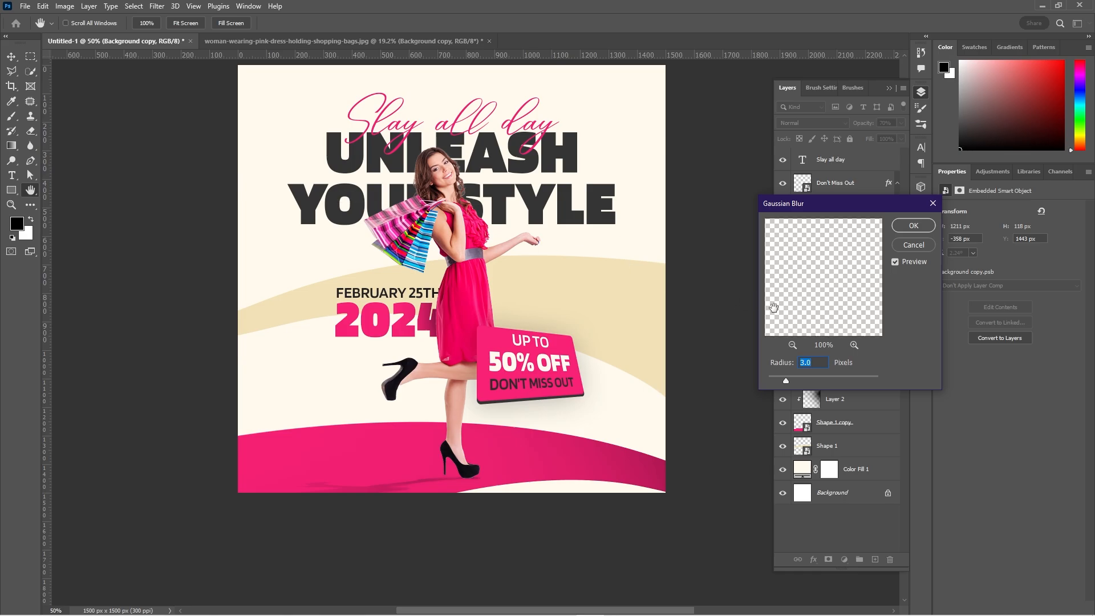
pyautogui.click(912, 227)
# Add a layer above the ground shadow and set up a flattened Soft Round brush tip with 14% hardness.
pyautogui.click(875, 559)
pyautogui.press('b')
pyautogui.rightClick(462, 332)
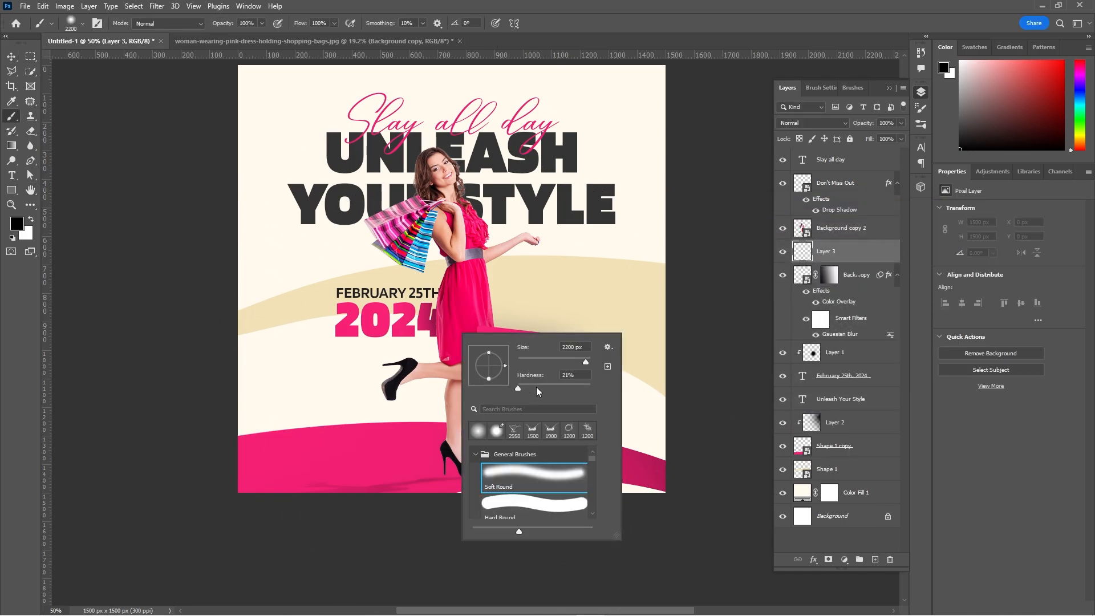
pyautogui.moveTo(537, 391); pyautogui.dragTo(529, 389)
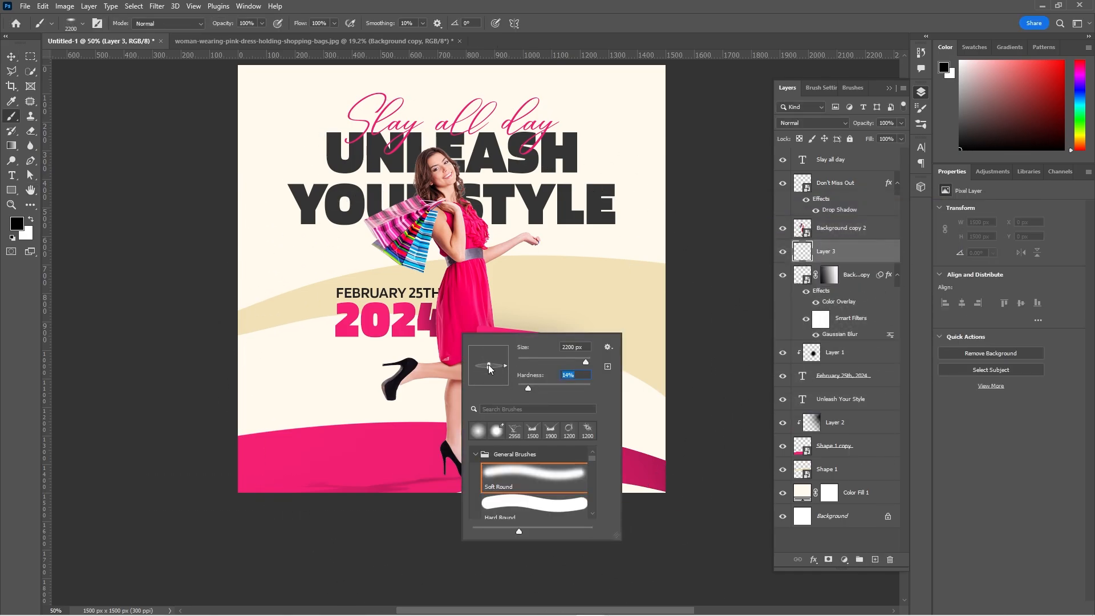
pyautogui.click(623, 16)
# Reduce the flattened brush to 200 px and paint a small black contact shadow beneath the standing shoe.
pyautogui.press('[')
pyautogui.press('[')
pyautogui.press('[')
pyautogui.press('[')
pyautogui.press('[')
pyautogui.press('[')
pyautogui.press('[')
pyautogui.press('[')
pyautogui.press('[')
pyautogui.press('[')
pyautogui.press('[')
pyautogui.press('[')
pyautogui.press('[')
pyautogui.press('[')
pyautogui.press('[')
pyautogui.press('[')
pyautogui.press('[')
pyautogui.press('[')
pyautogui.press('[')
pyautogui.press('[')
pyautogui.click(454, 477)
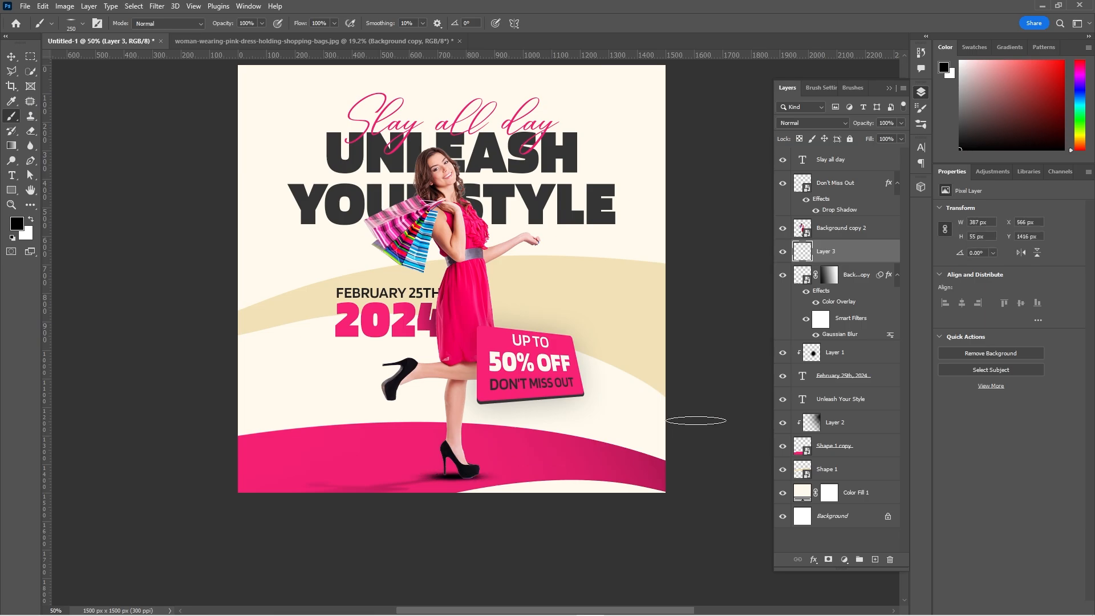
pyautogui.click(481, 468)
pyautogui.press('[')
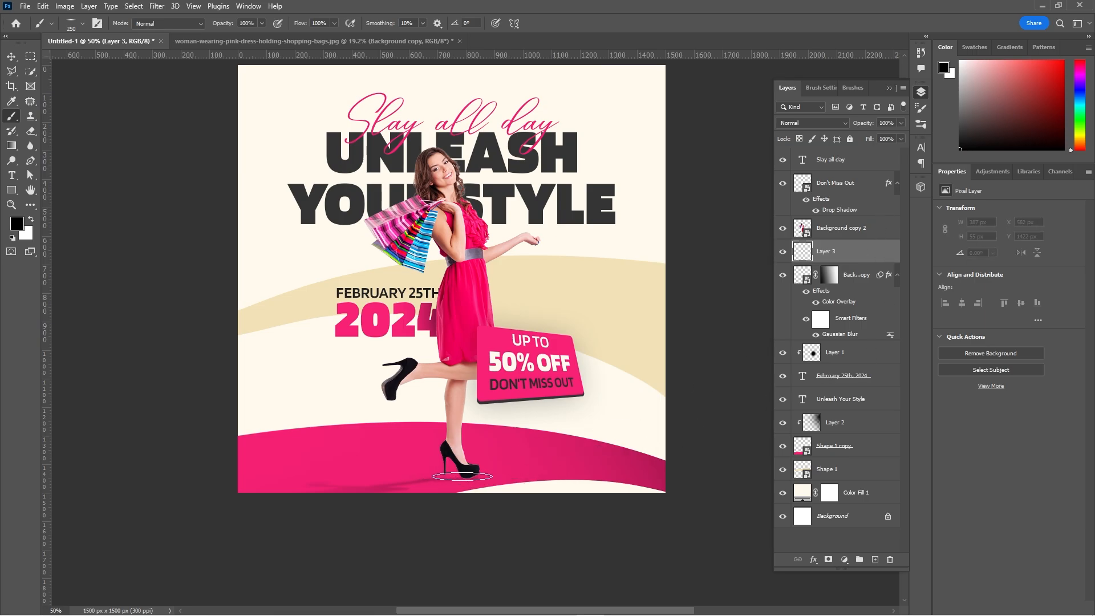
pyautogui.rightClick(462, 477)
pyautogui.click(730, 41)
pyautogui.click(457, 476)
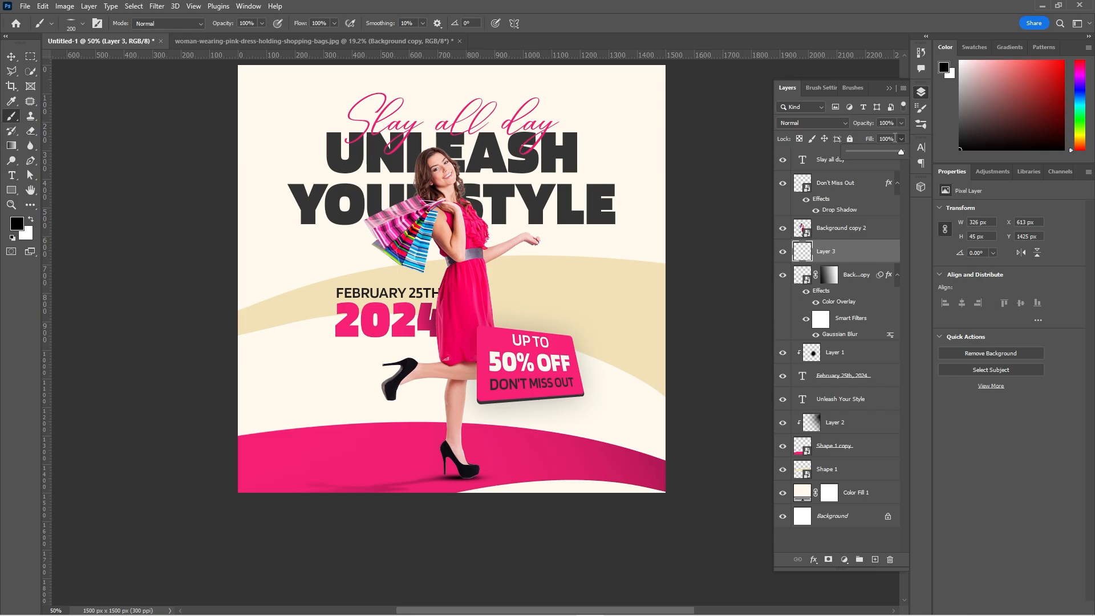
# Set the contact shadow layer's opacity to 36%.
pyautogui.click(901, 123)
pyautogui.moveTo(901, 135); pyautogui.dragTo(871, 137)
pyautogui.click(439, 438)
# Enlarge the flattened brush to 700 px and paint a wide black contact shadow, about 1149 by 143 px, beneath the standing shoe.
pyautogui.press(']')
pyautogui.press(']')
pyautogui.press(']')
pyautogui.press(']')
pyautogui.press(']')
pyautogui.press(']')
pyautogui.click(411, 462)
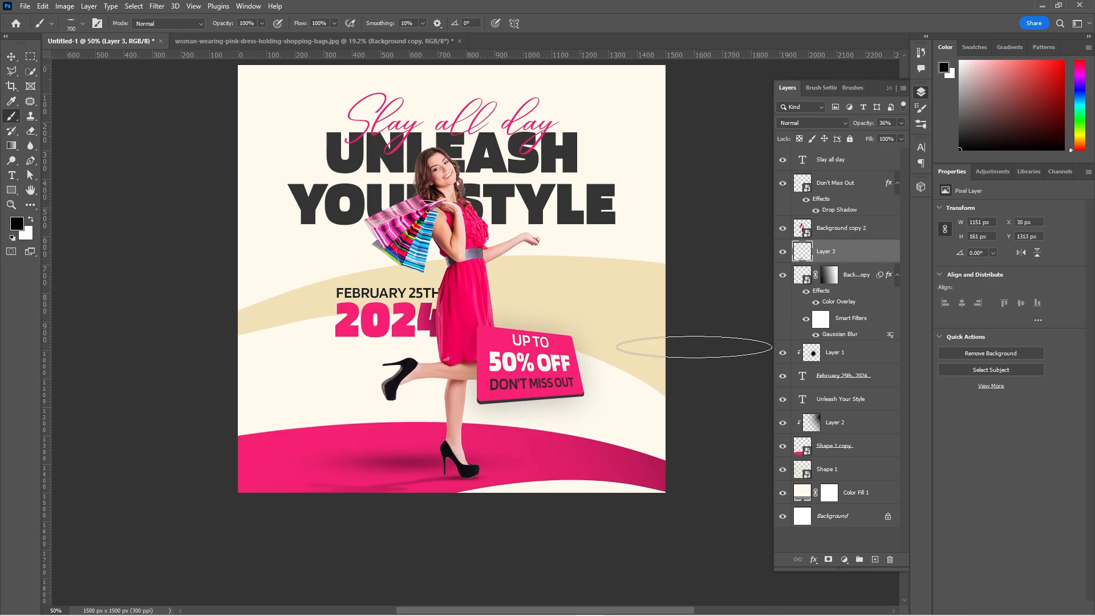
pyautogui.hotkey('ctrl', 'z')
pyautogui.click(397, 470)
pyautogui.hotkey('ctrl', 'z')
pyautogui.click(421, 476)
pyautogui.hotkey('ctrl', 'z')
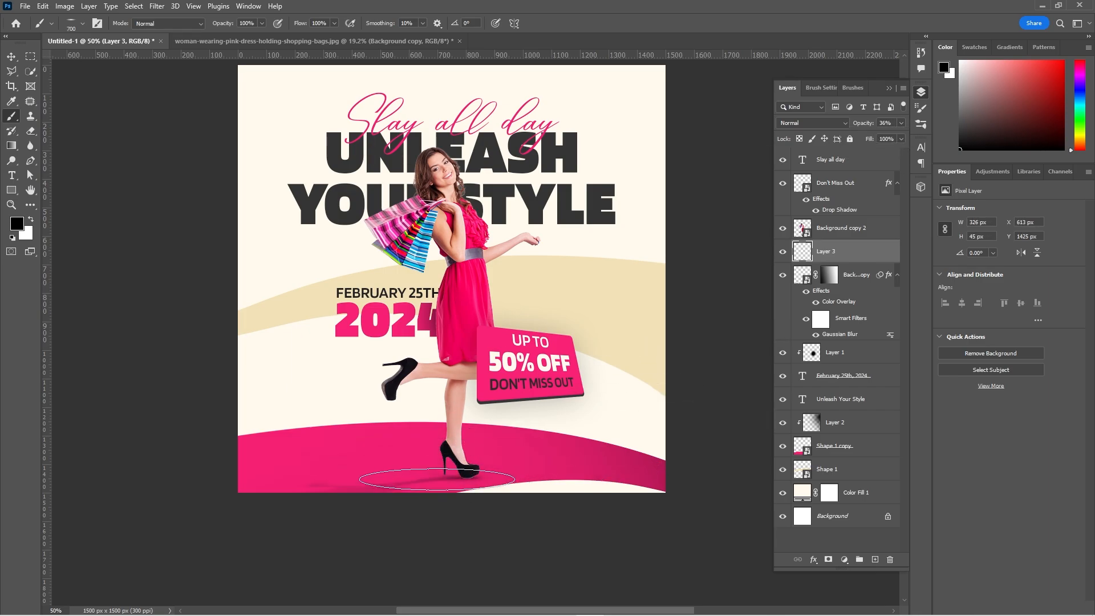
pyautogui.click(443, 479)
pyautogui.hotkey('ctrl', 'z')
pyautogui.click(433, 474)
# Nudge the contact shadow layer slightly downward and set its opacity to 50%.
pyautogui.press('v')
pyautogui.hotkey('shift', 'Down')
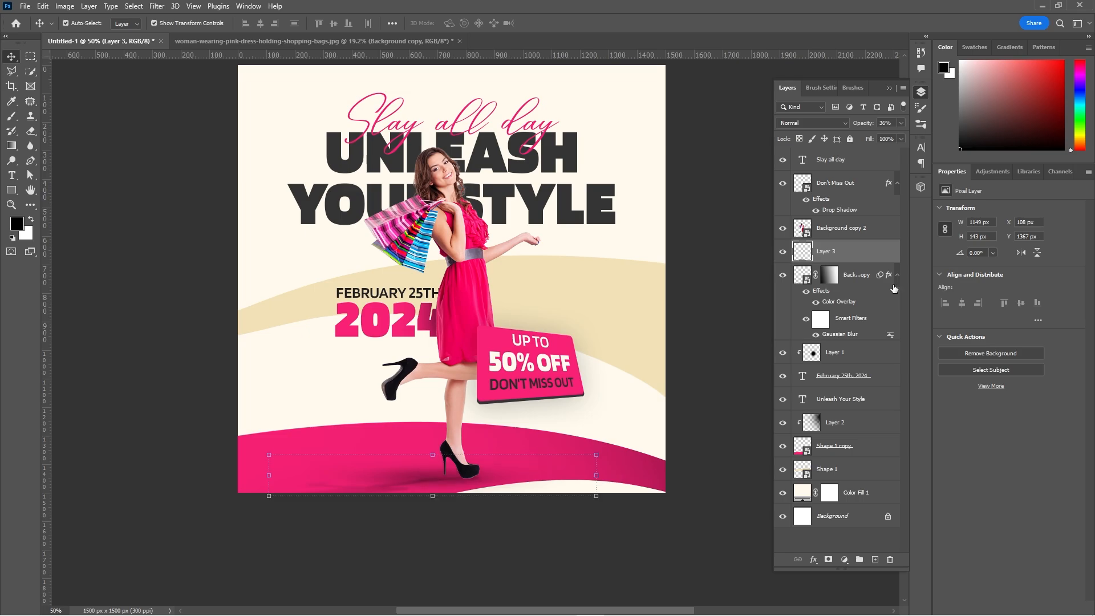
pyautogui.click(713, 323)
pyautogui.scroll(3, 714, 323)
pyautogui.scroll(-6, 714, 328)
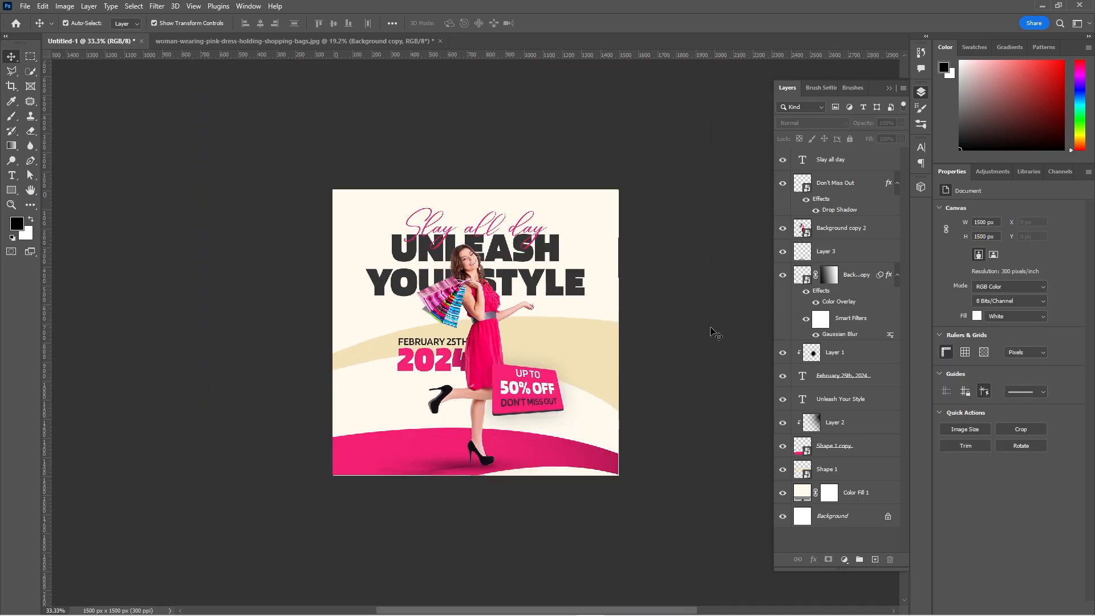
pyautogui.scroll(6, 710, 332)
pyautogui.click(870, 258)
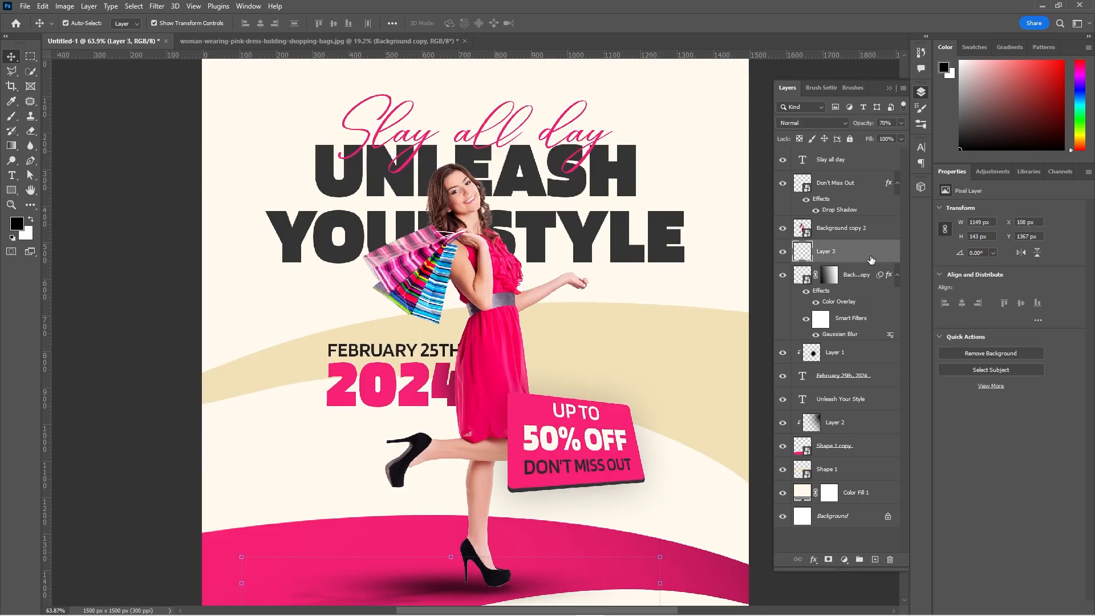
pyautogui.click(157, 300)
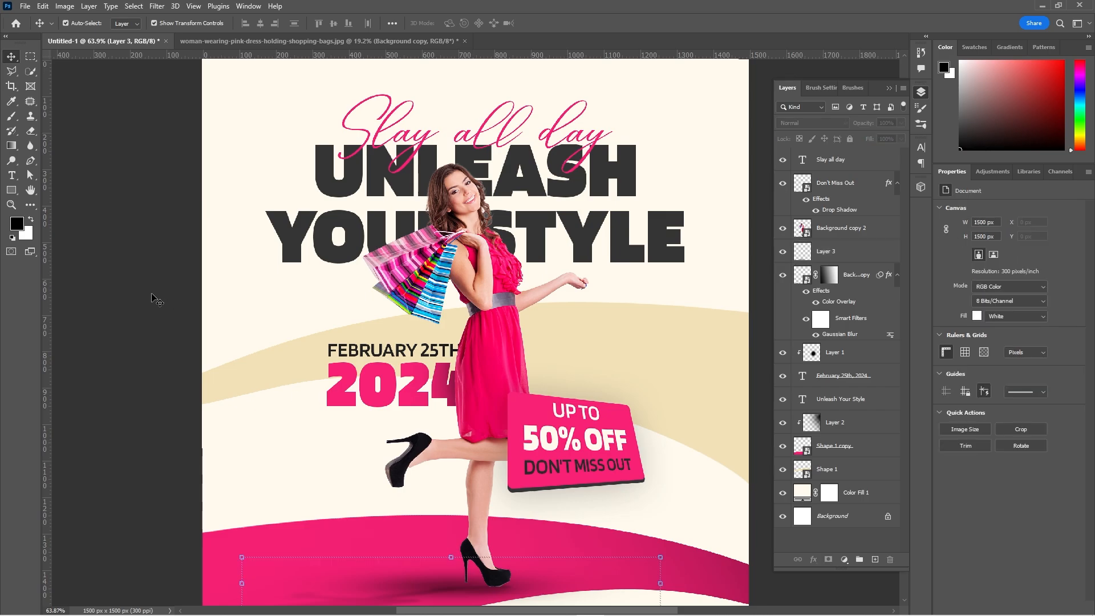
# Add a new layer clipped to the woman cutout and set up a fully round brush at 80 px.
pyautogui.click(502, 578)
pyautogui.click(875, 559)
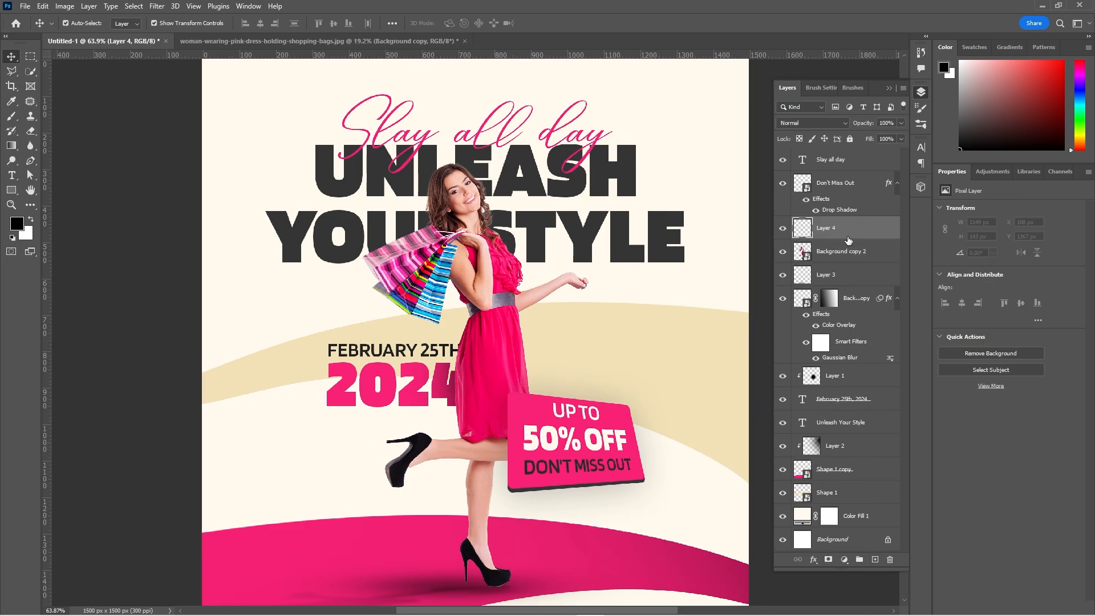
pyautogui.keyDown('alt'); pyautogui.click(851, 239); pyautogui.keyUp('alt')
pyautogui.press('b')
pyautogui.rightClick(548, 317)
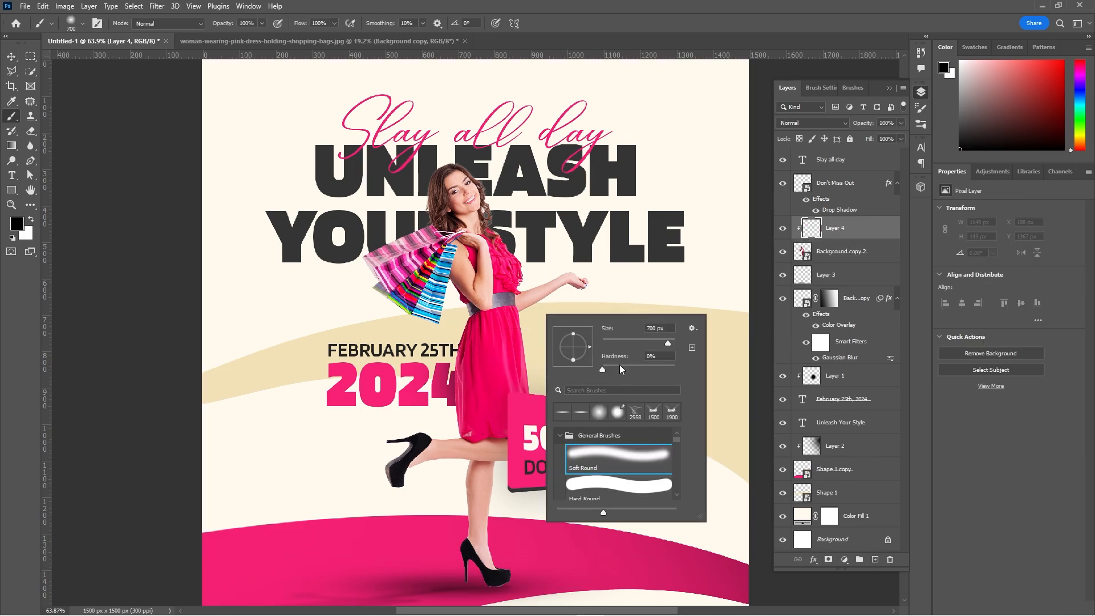
pyautogui.click(675, 48)
pyautogui.press('[')
pyautogui.press('[')
pyautogui.press('[')
pyautogui.press('[')
pyautogui.press('[')
pyautogui.press('[')
pyautogui.press('[')
pyautogui.press('[')
# Sample the black of the standing shoe and paint over the light fringes along the edges of both shoes.
pyautogui.hotkey('ctrl', '+')
pyautogui.hotkey('ctrl', '+')
pyautogui.hotkey('ctrl', '+')
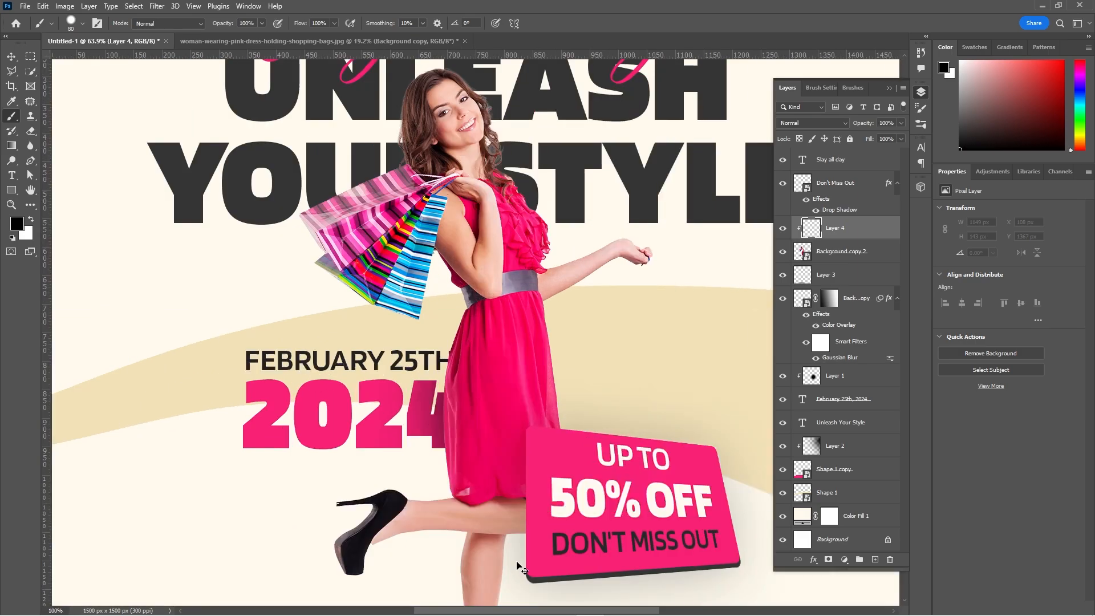
pyautogui.moveTo(439, 453); pyautogui.dragTo(426, 248)
pyautogui.moveTo(479, 530); pyautogui.dragTo(457, 270)
pyautogui.keyDown('alt'); pyautogui.click(491, 386); pyautogui.keyUp('alt')
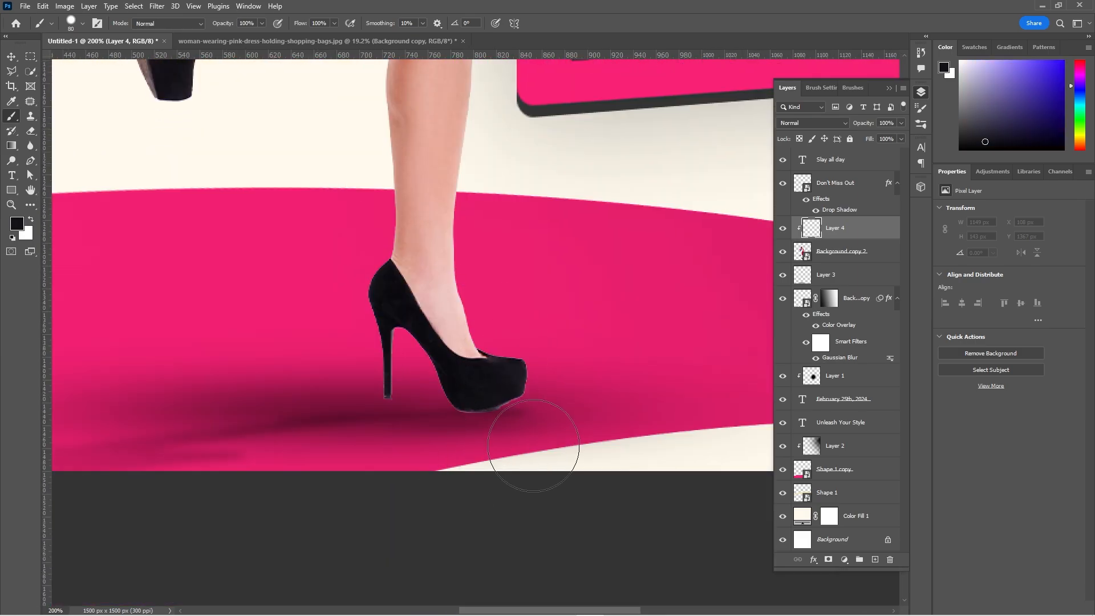
pyautogui.moveTo(536, 452)
pyautogui.mouseDown()
pyautogui.moveTo(492, 455)
pyautogui.moveTo(328, 414)
pyautogui.mouseUp()
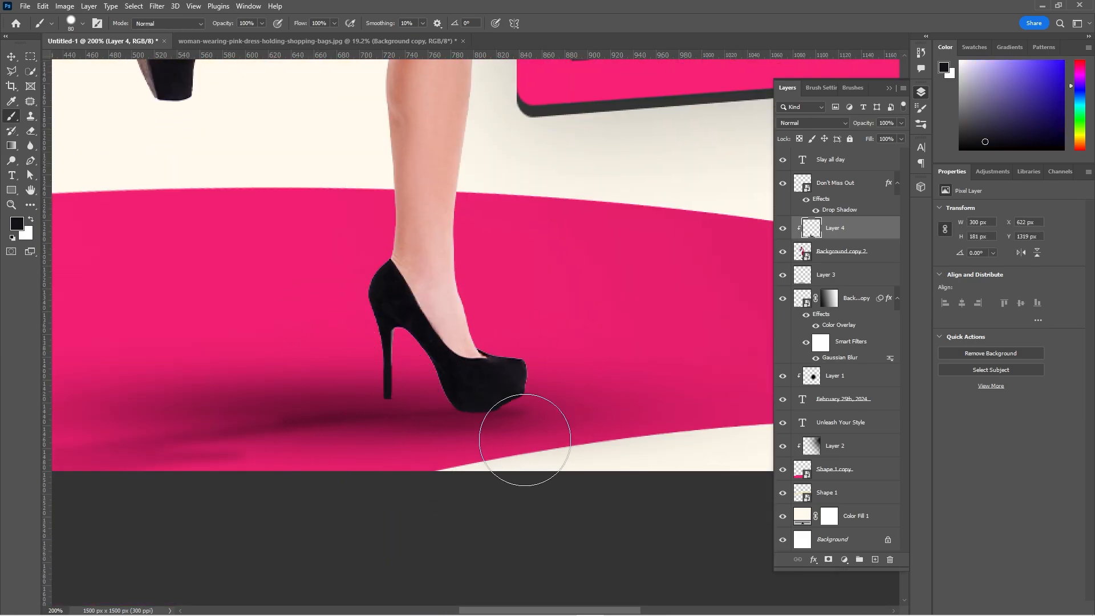
pyautogui.moveTo(500, 303); pyautogui.dragTo(662, 542)
pyautogui.moveTo(332, 386); pyautogui.dragTo(364, 385)
pyautogui.moveTo(493, 369); pyautogui.dragTo(293, 504)
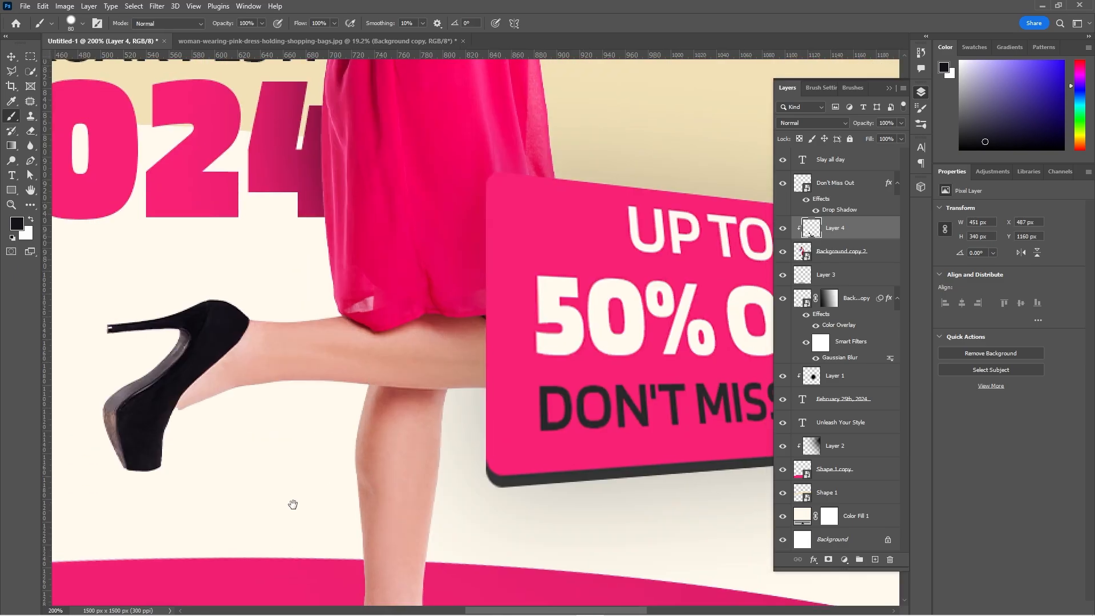
# Stretch the contact shadow horizontally to about 135.5% of its width, keeping its height.
pyautogui.hotkey('ctrl', '0')
pyautogui.press('v')
pyautogui.keyDown('ctrl'); pyautogui.click(753, 464); pyautogui.keyUp('ctrl')
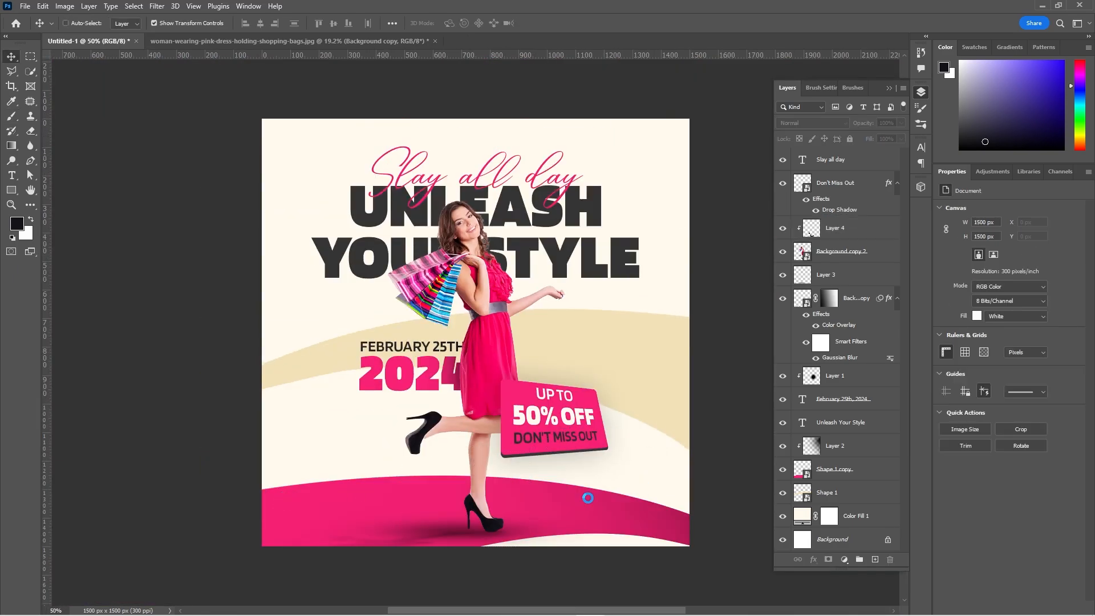
pyautogui.keyDown('ctrl'); pyautogui.click(430, 528); pyautogui.keyUp('ctrl')
pyautogui.moveTo(293, 528); pyautogui.dragTo(176, 531)
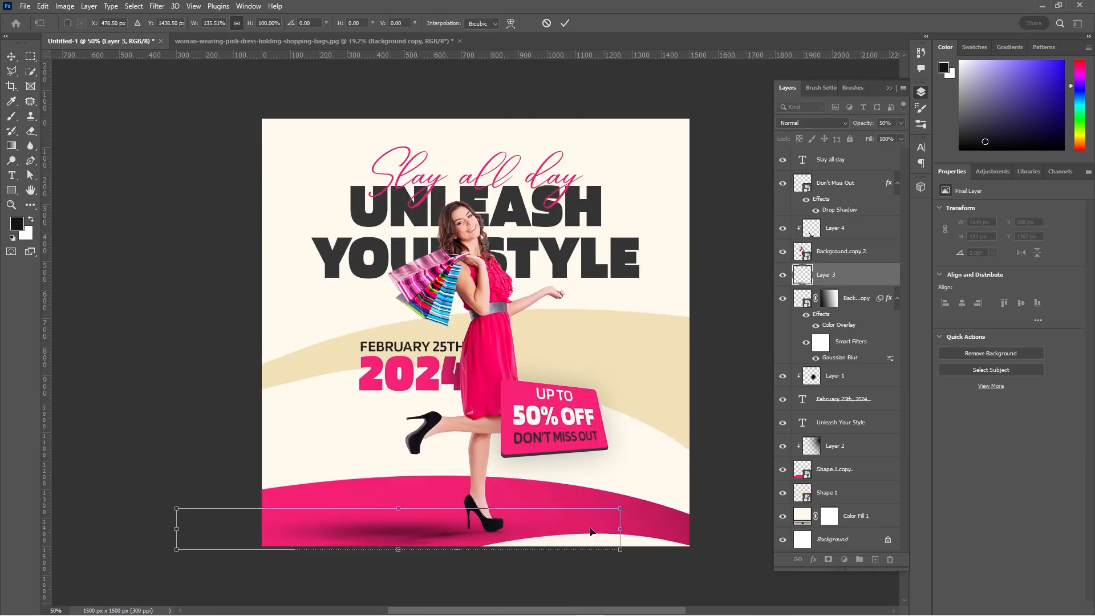
pyautogui.moveTo(590, 531); pyautogui.dragTo(627, 529)
pyautogui.press('Return')
# Hide the blurred ground shadow layer, then narrow the contact shadow to 73.8% width and nudge it into place beneath the standing shoe.
pyautogui.click(782, 299)
pyautogui.hotkey('ctrl', 't')
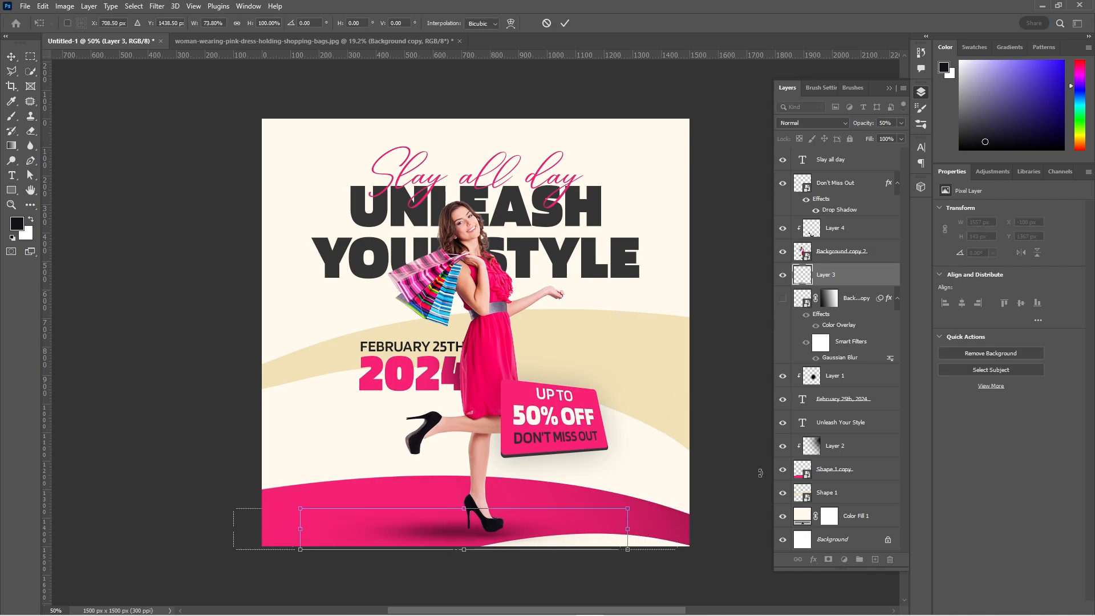
pyautogui.hotkey('shift', 'Right')
pyautogui.hotkey('shift', 'Right')
pyautogui.hotkey('shift', 'Up')
pyautogui.hotkey('shift', 'Down')
pyautogui.hotkey('shift', 'Up')
pyautogui.press('Return')
pyautogui.click(740, 412)
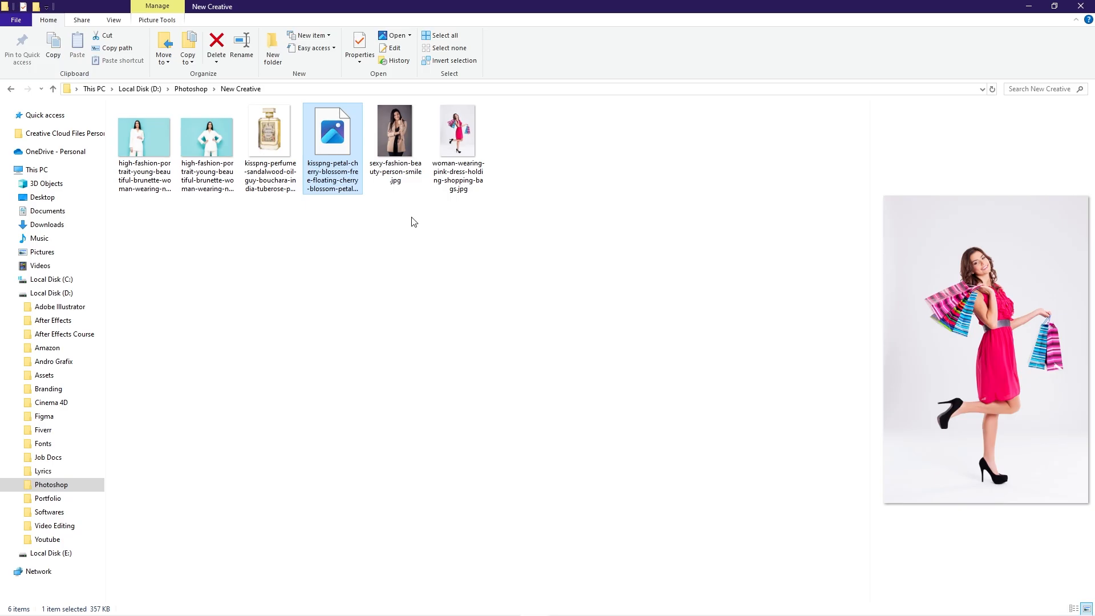
# Place the cherry blossom petals image over the canvas and move its layer below the headline text.
pyautogui.moveTo(332, 131); pyautogui.dragTo(447, 312)
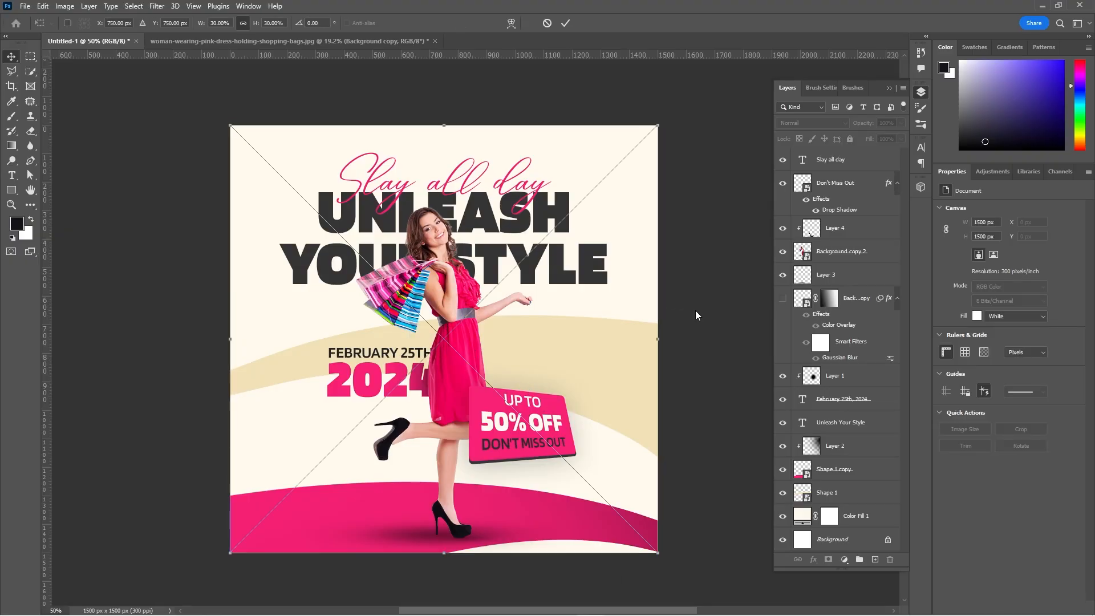
pyautogui.press('Return')
pyautogui.moveTo(844, 160); pyautogui.dragTo(837, 457)
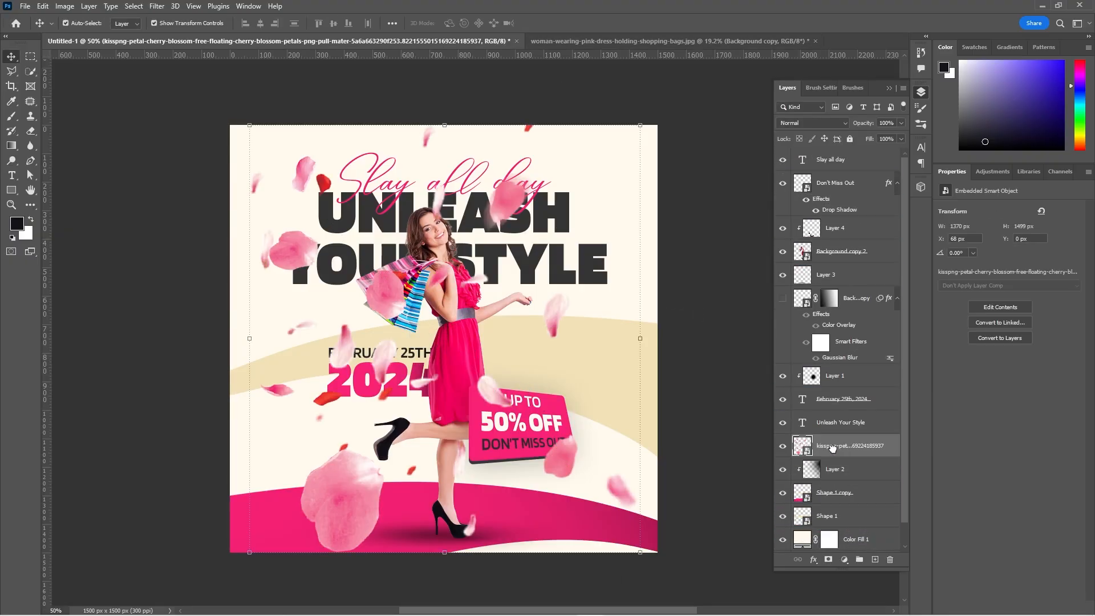
# Apply a Gaussian Blur with a 15 px radius to the petals layer.
pyautogui.click(157, 5)
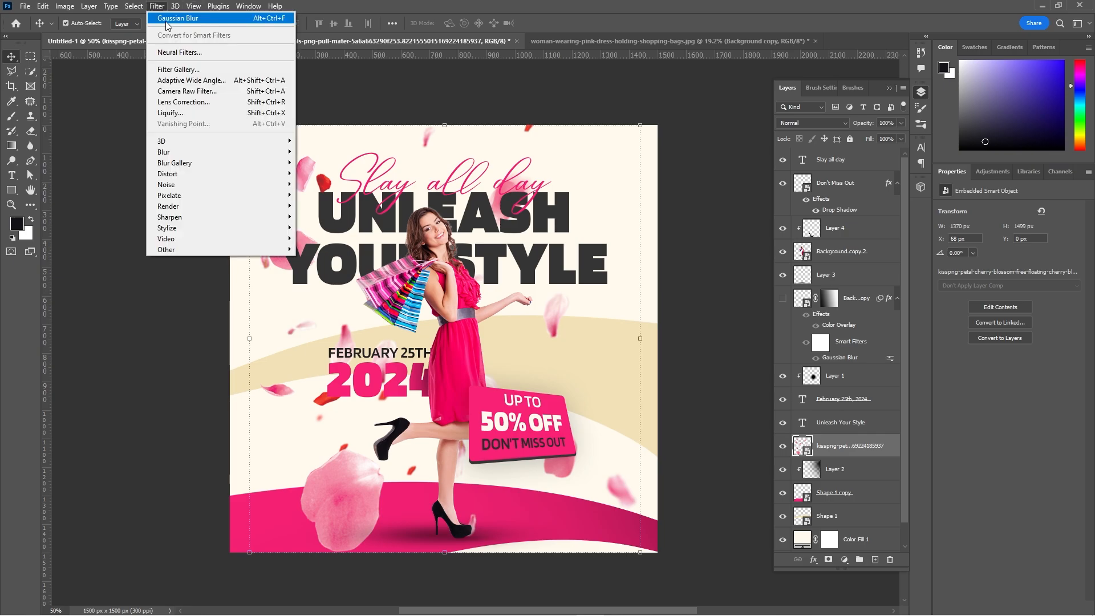
pyautogui.click(171, 17)
pyautogui.moveTo(789, 382); pyautogui.dragTo(811, 383)
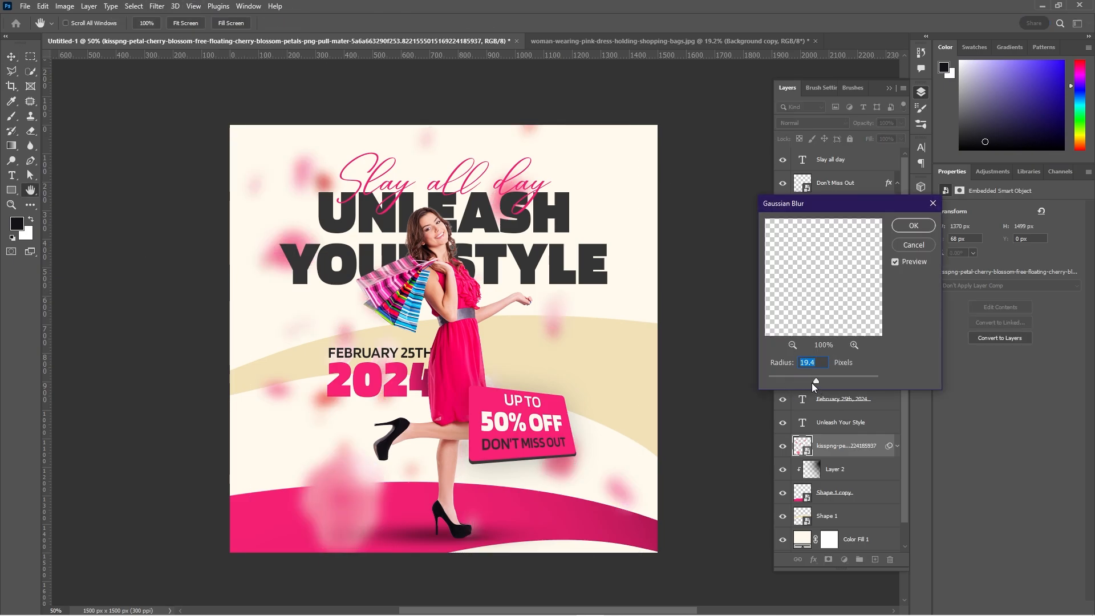
pyautogui.write('15')
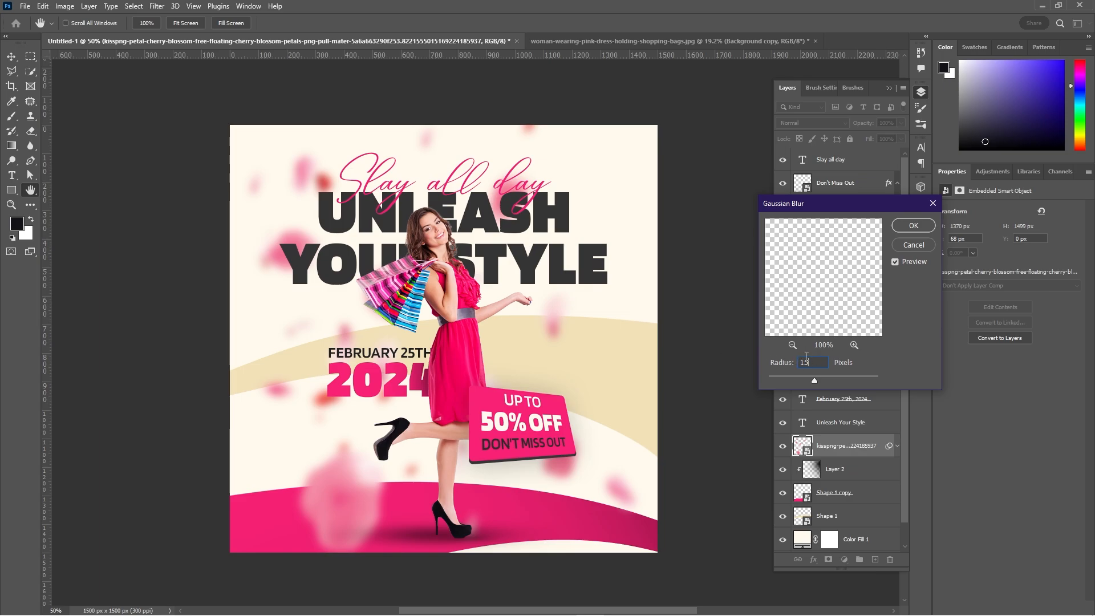
pyautogui.moveTo(815, 381); pyautogui.dragTo(813, 378)
pyautogui.press('Return')
# Set the opacity of the shading layer clipped to the date text to 70%.
pyautogui.click(862, 378)
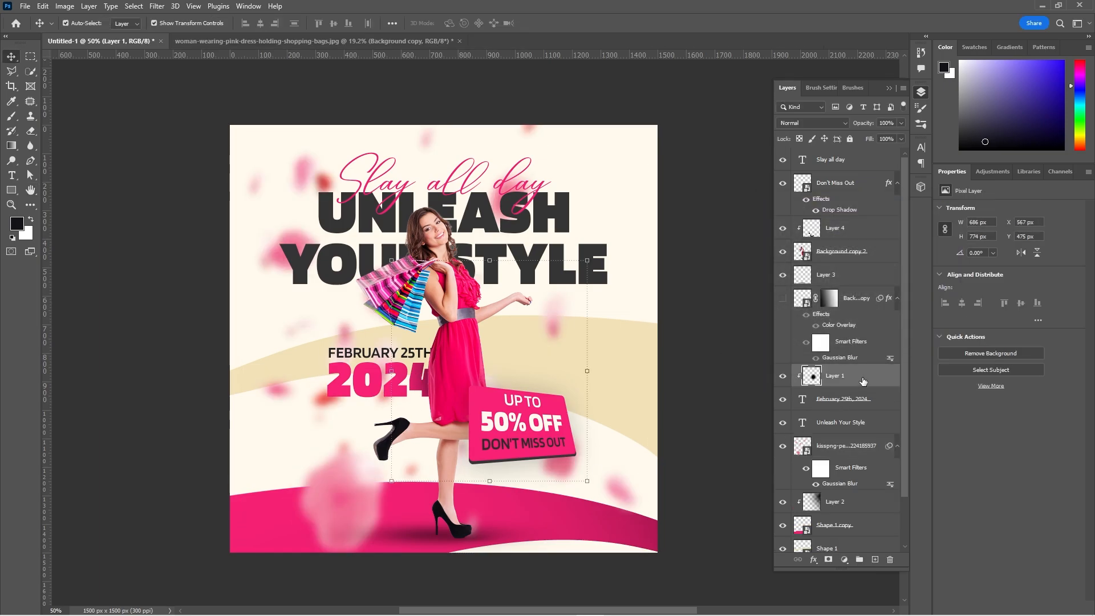
pyautogui.click(859, 123)
pyautogui.write('70')
# Add a layer mask to the petals layer and set the Soft Round brush to 200 px with 0% hardness.
pyautogui.click(325, 491)
pyautogui.click(828, 559)
pyautogui.press('b')
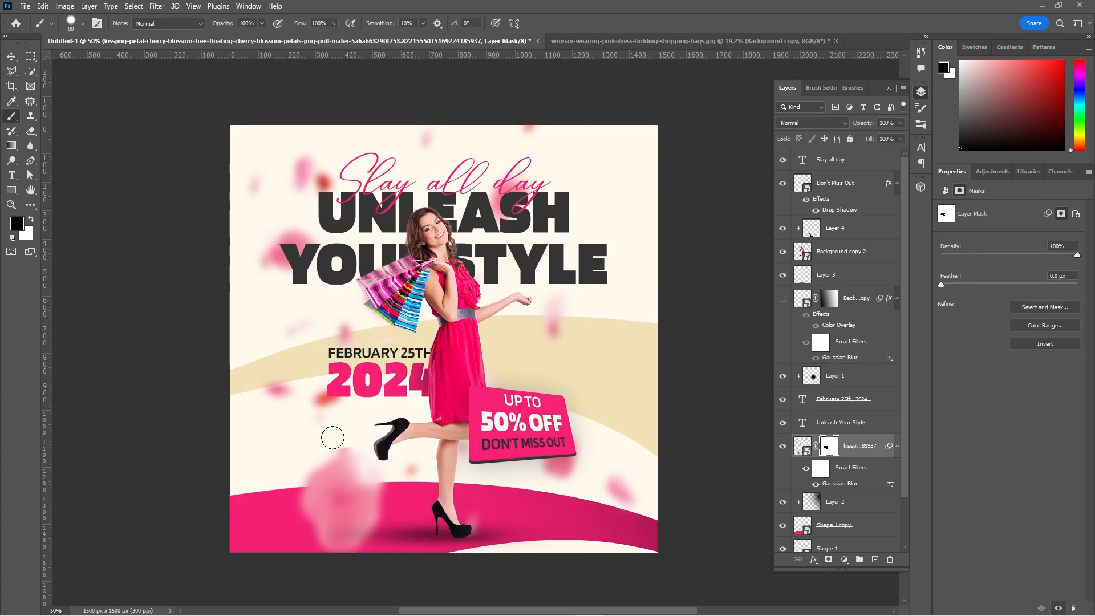
pyautogui.rightClick(470, 353)
pyautogui.moveTo(590, 406); pyautogui.dragTo(530, 406)
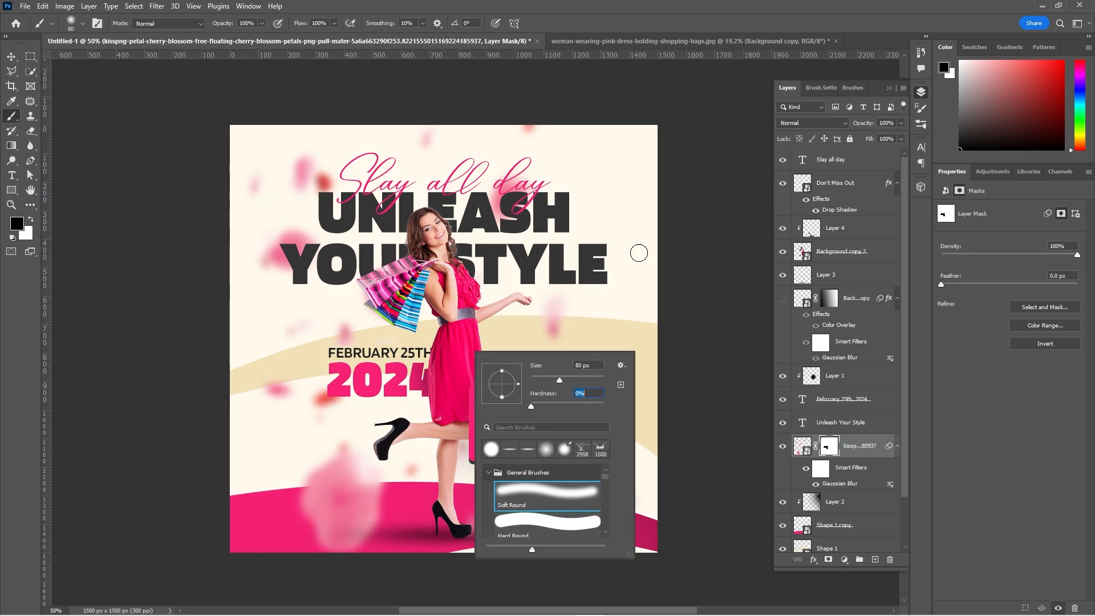
pyautogui.click(693, 103)
pyautogui.press(']')
pyautogui.press(']')
pyautogui.press(']')
pyautogui.press(']')
pyautogui.press(']')
pyautogui.press('[')
pyautogui.press('[')
# Paint black on the petals mask to hide the petals beside the script text, the date and the offer badge.
pyautogui.moveTo(313, 177)
pyautogui.mouseDown()
pyautogui.moveTo(324, 168)
pyautogui.moveTo(298, 184)
pyautogui.mouseUp()
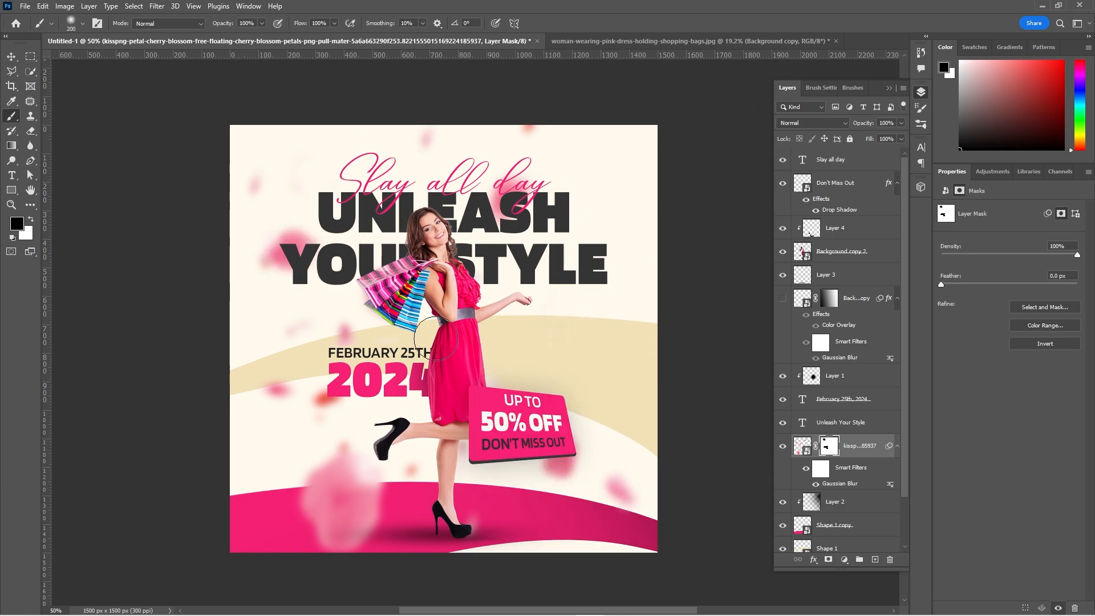
pyautogui.moveTo(559, 445); pyautogui.dragTo(561, 470)
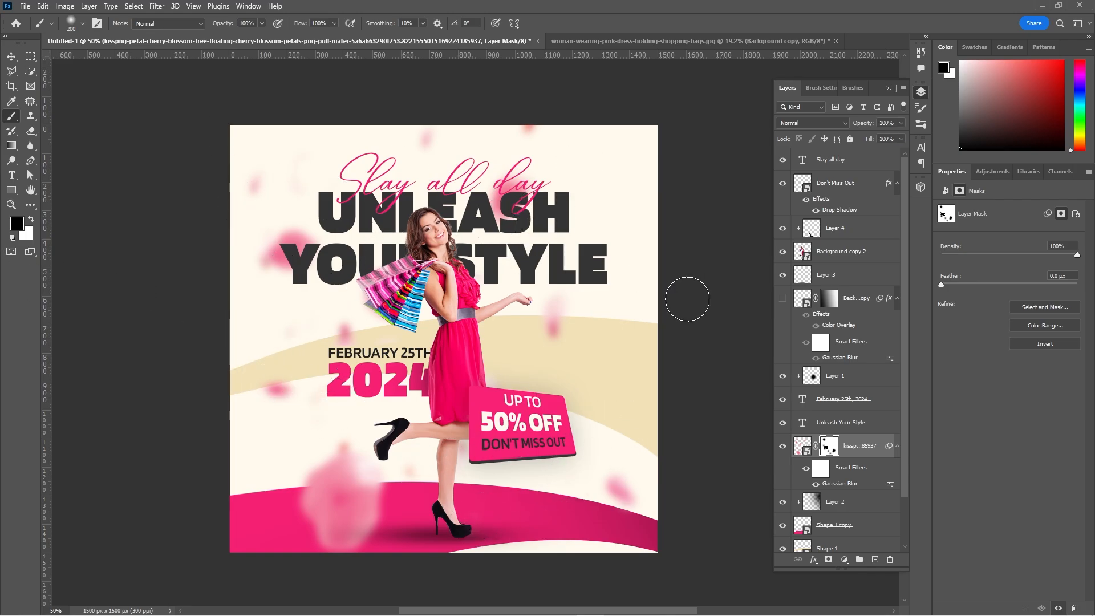
pyautogui.click(12, 56)
pyautogui.keyDown('ctrl'); pyautogui.click(704, 289); pyautogui.keyUp('ctrl')
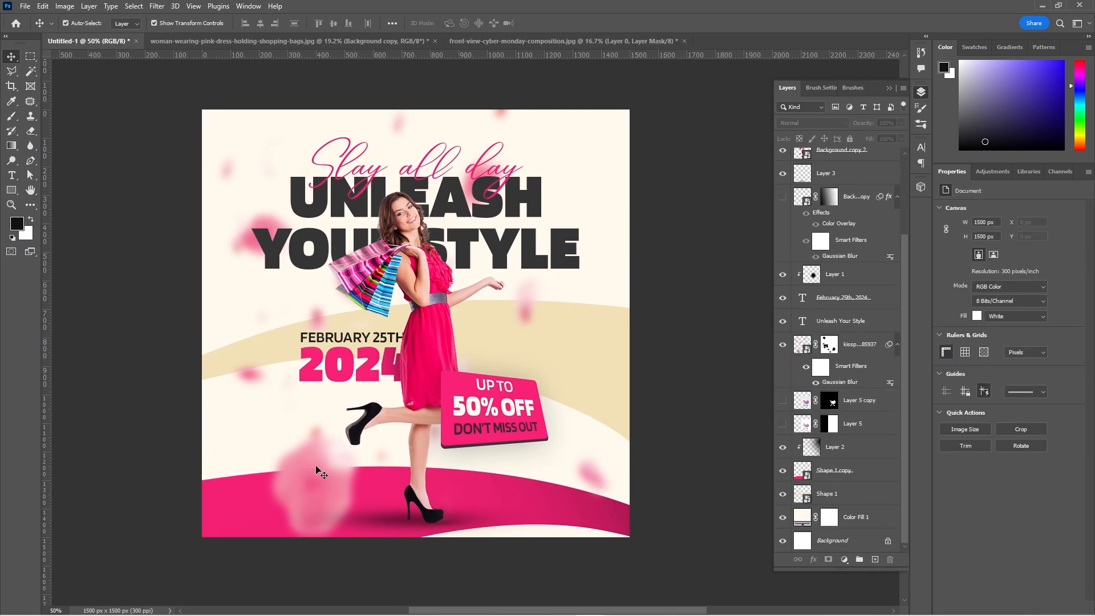
# Set the petals layer's opacity to 60% and collapse its smart filter list.
pyautogui.click(861, 337)
pyautogui.press('5')
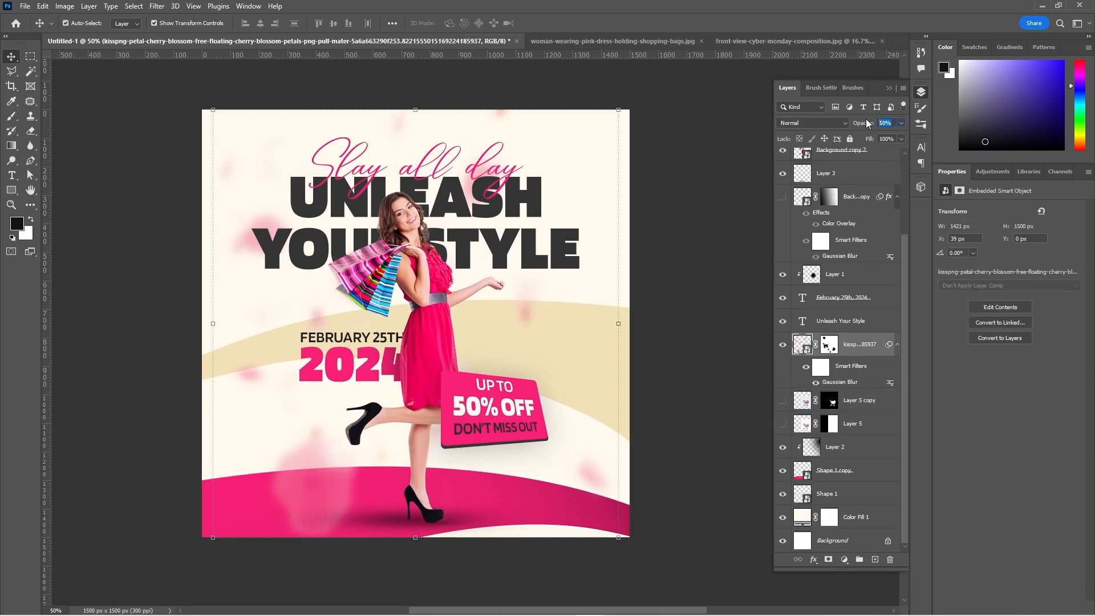
pyautogui.press('6')
pyautogui.click(687, 240)
pyautogui.click(897, 345)
# Add a new layer above the contact shadow and set the brush's foreground color to yellow #ffc000.
pyautogui.click(431, 326)
pyautogui.click(877, 207)
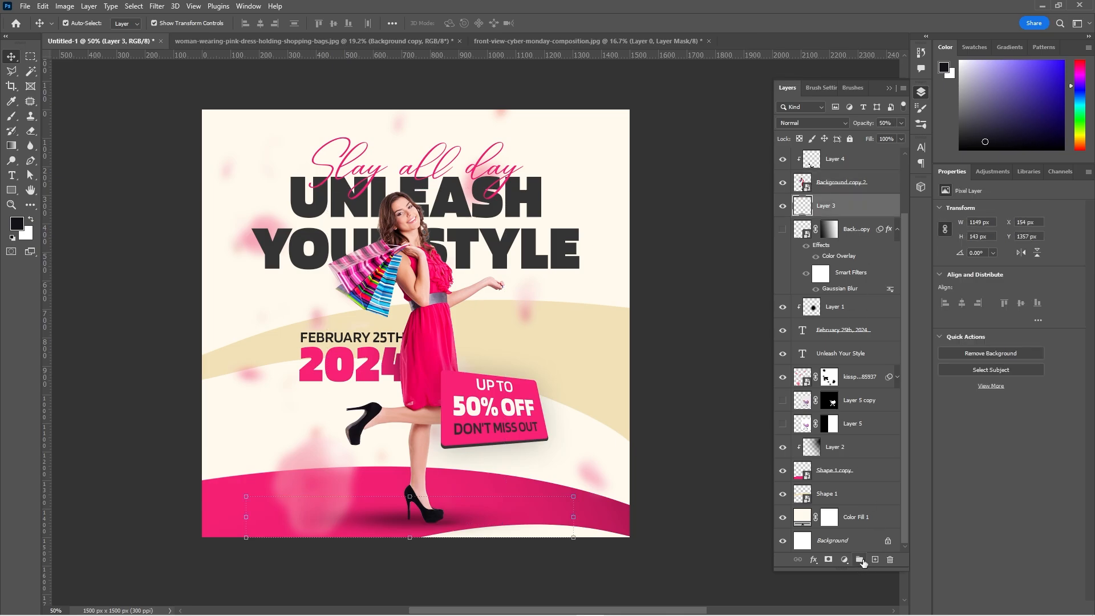
pyautogui.click(875, 560)
pyautogui.press('b')
pyautogui.rightClick(519, 388)
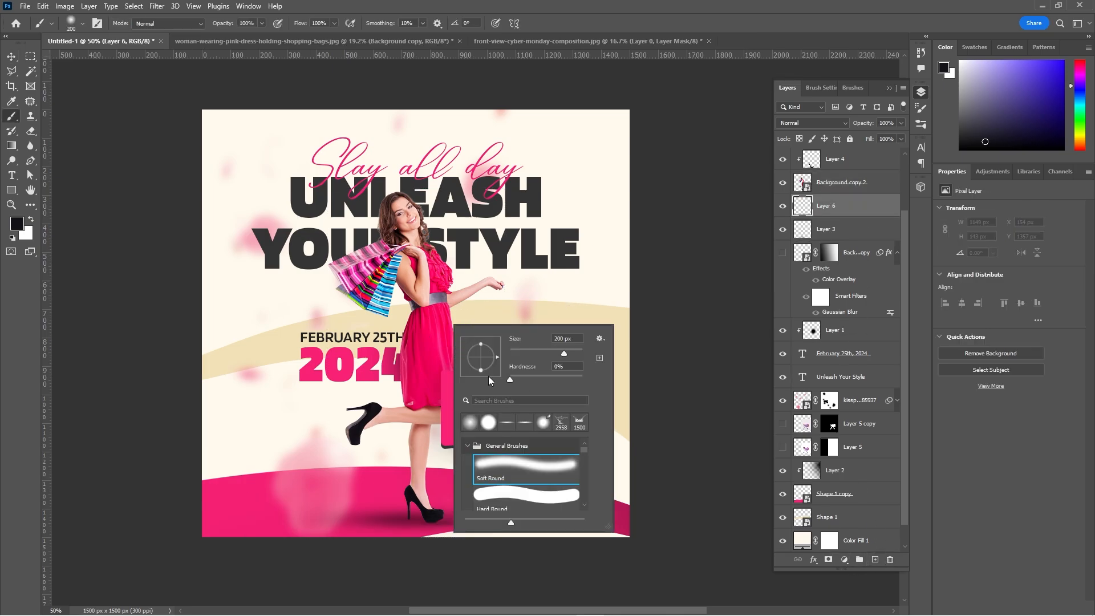
pyautogui.click(17, 224)
pyautogui.click(946, 519)
pyautogui.click(932, 394)
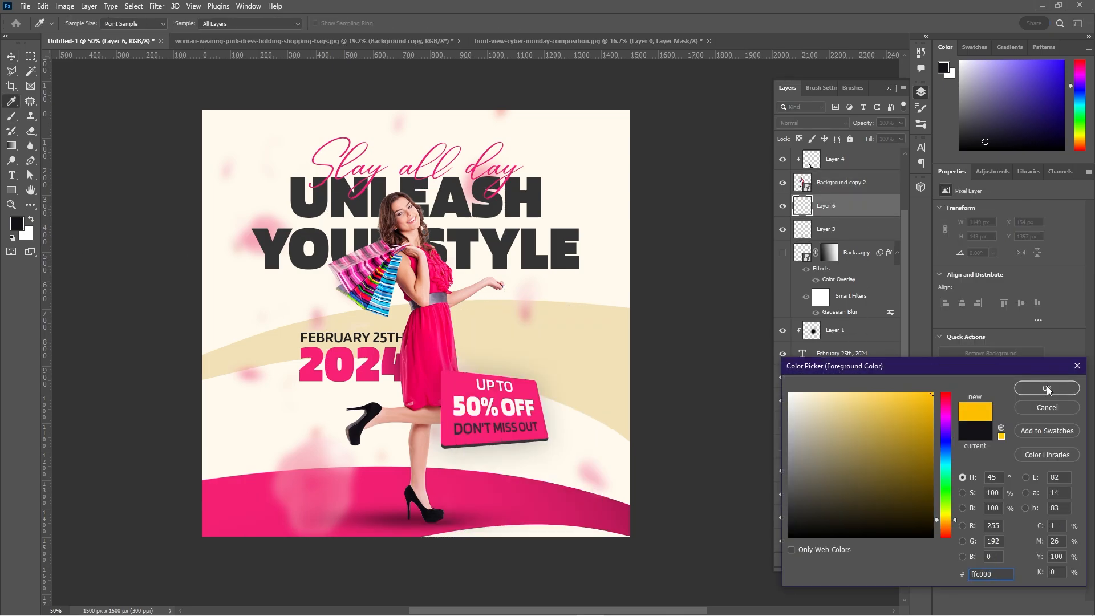
pyautogui.click(1047, 387)
# Move the new layer below the curved bands and prepare a pink soft brush at 1200 px.
pyautogui.press(']')
pyautogui.press(']')
pyautogui.press(']')
# Enlarge the soft brush to 2400 px and paint faint pink glows onto both side edges of the background from outside the canvas.
pyautogui.press(']')
pyautogui.press(']')
pyautogui.press(']')
pyautogui.press(']')
pyautogui.press(']')
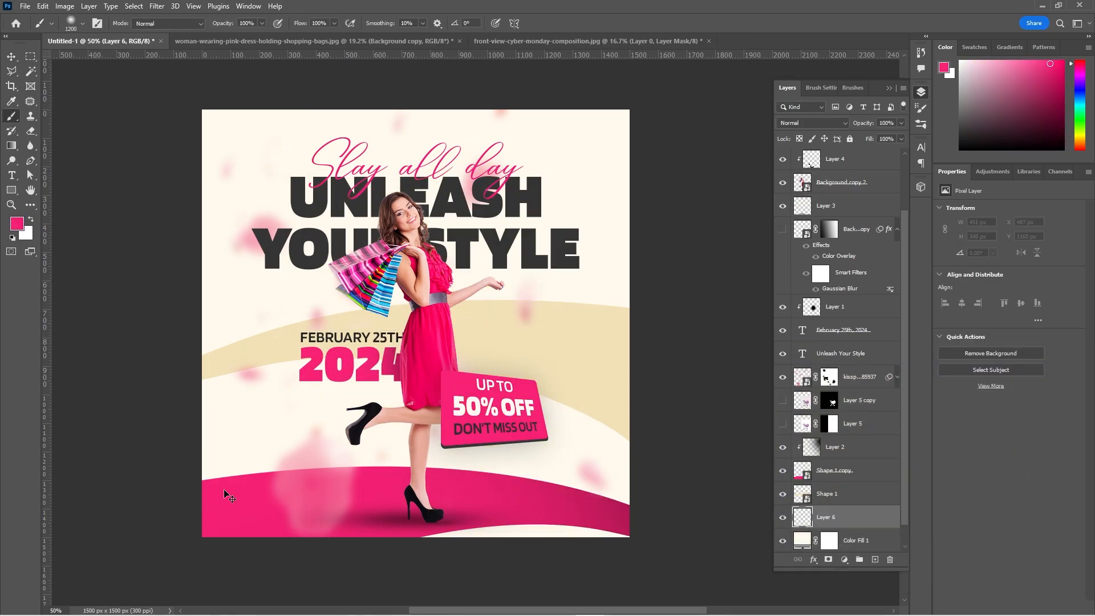
pyautogui.hotkey('ctrl', '0')
pyautogui.hotkey('ctrl', '-')
pyautogui.hotkey('ctrl', '-')
pyautogui.hotkey('ctrl', '-')
pyautogui.hotkey('ctrl', '-')
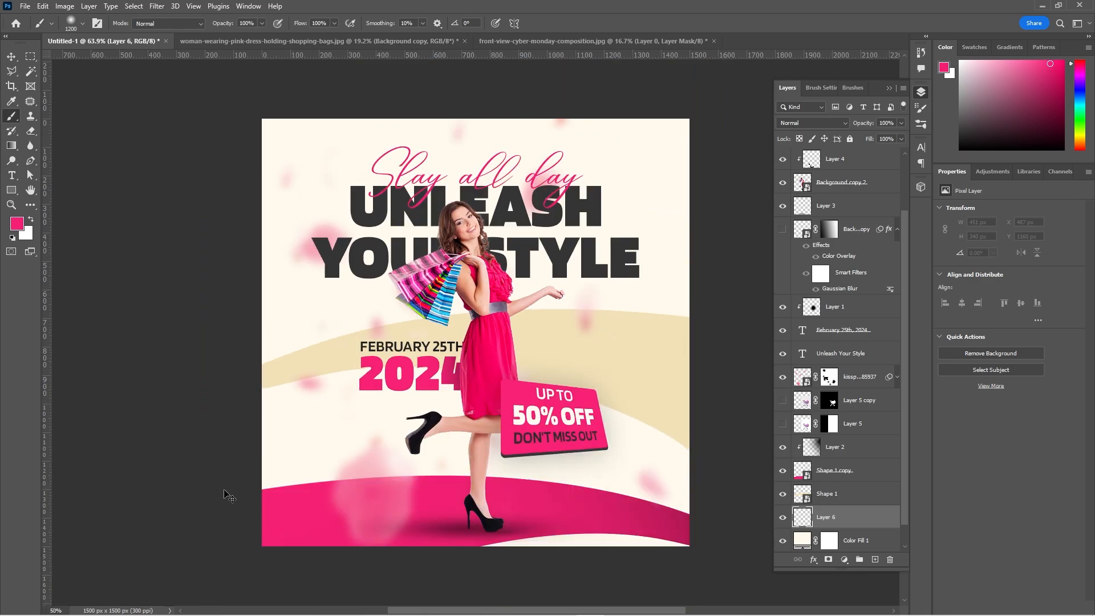
pyautogui.press(']')
pyautogui.press(']')
pyautogui.press(']')
pyautogui.press(']')
pyautogui.press(']')
pyautogui.press(']')
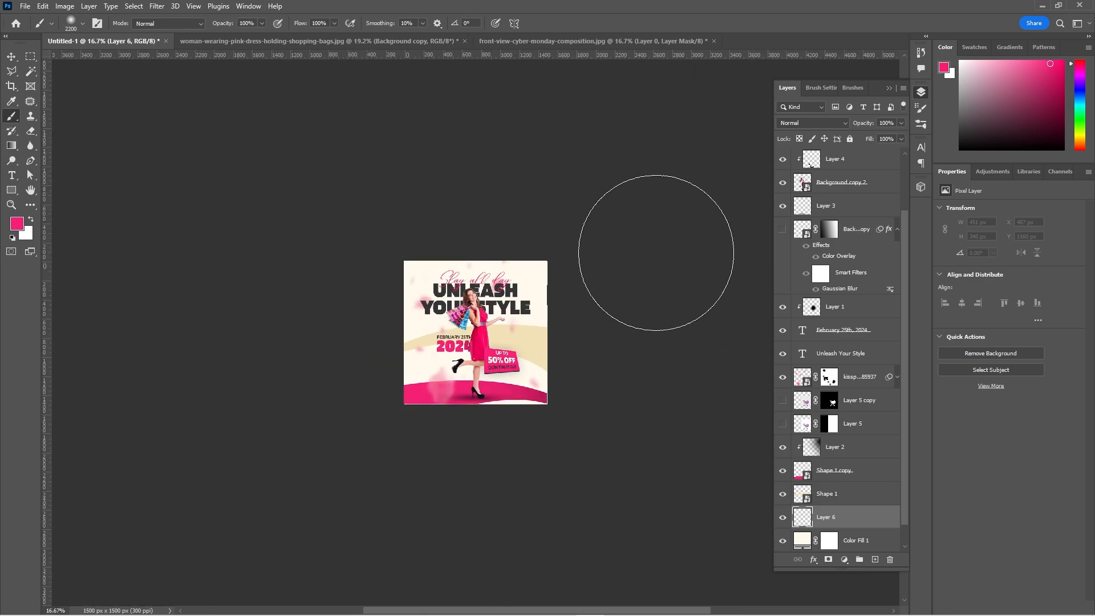
pyautogui.click(662, 274)
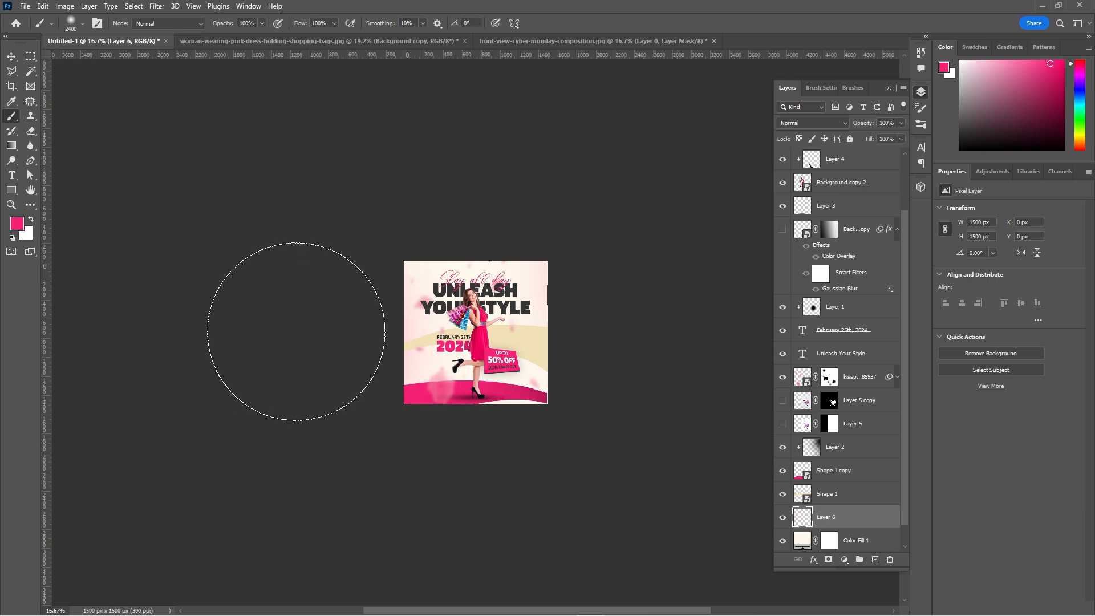
pyautogui.click(297, 346)
pyautogui.hotkey('ctrl', '+')
pyautogui.hotkey('ctrl', '+')
pyautogui.hotkey('ctrl', '+')
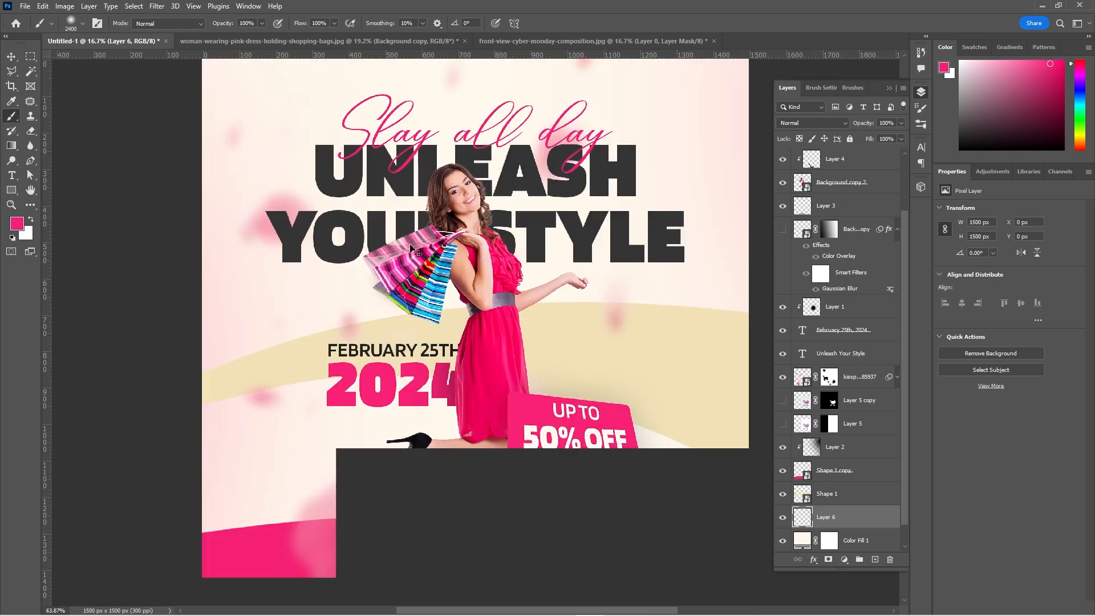
# Brighten the woman cutout with a slight Levels adjustment, moving the midtone and white input points a little toward the shadows.
pyautogui.press('v')
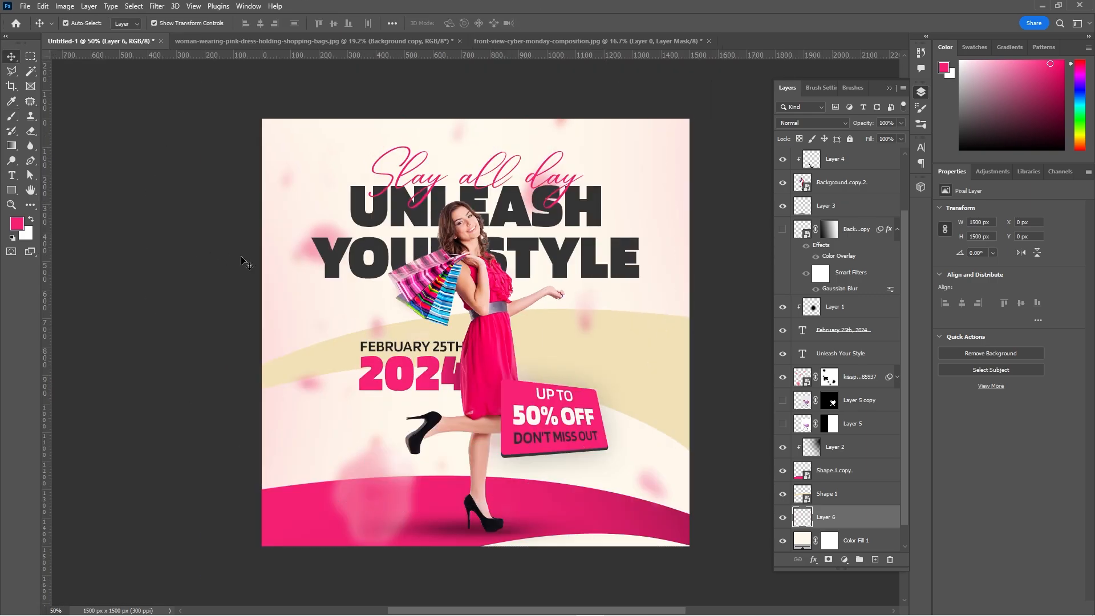
pyautogui.click(247, 262)
pyautogui.click(491, 292)
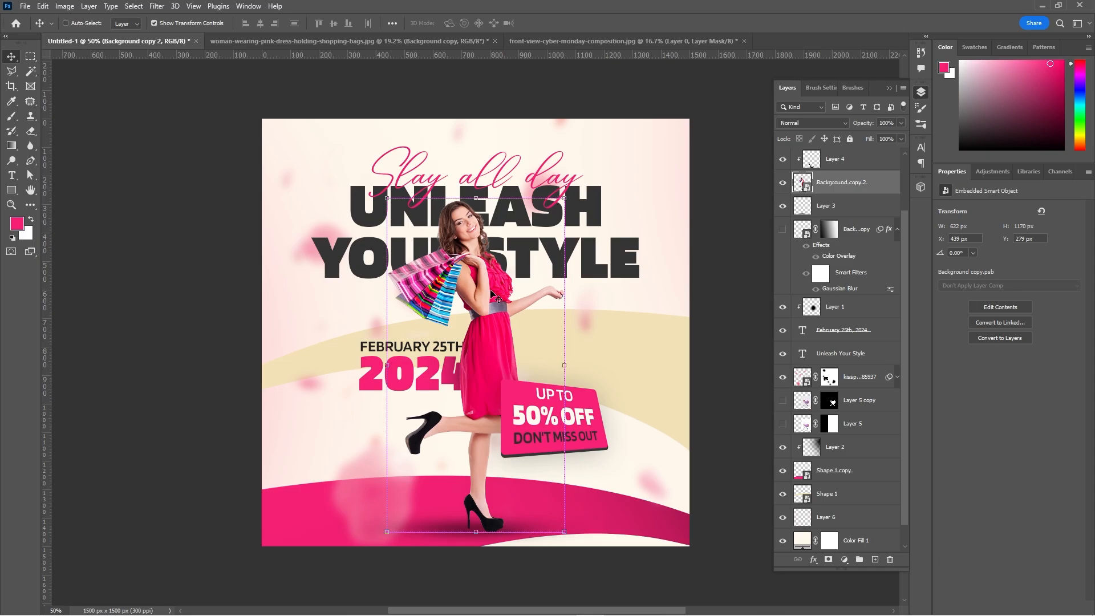
pyautogui.hotkey('ctrl', 'l')
pyautogui.moveTo(581, 127); pyautogui.dragTo(808, 161)
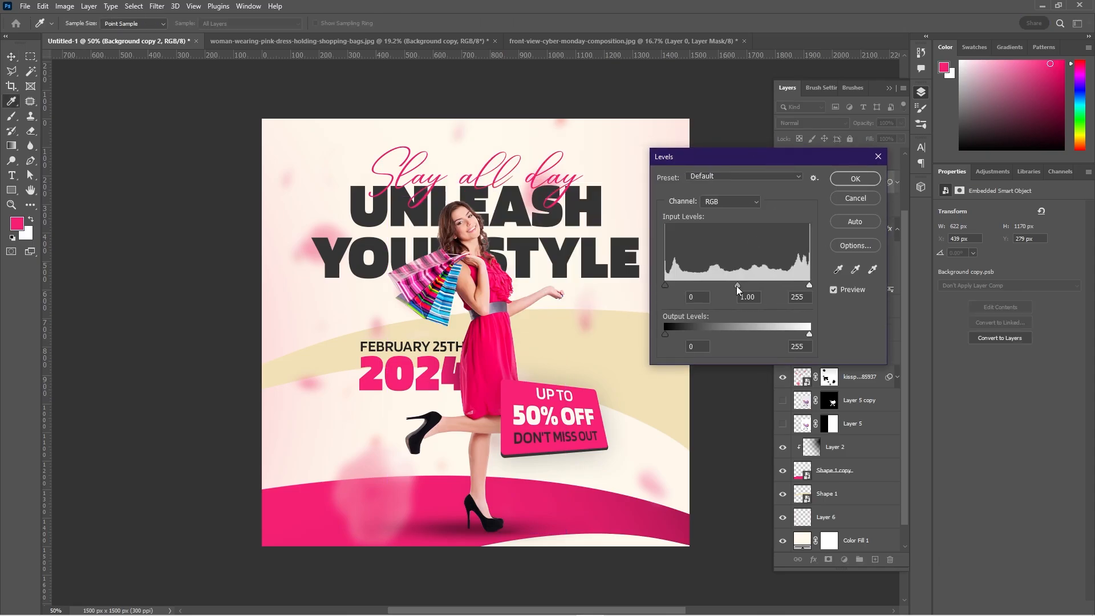
pyautogui.moveTo(736, 286); pyautogui.dragTo(734, 284)
pyautogui.moveTo(806, 285); pyautogui.dragTo(801, 284)
pyautogui.click(856, 178)
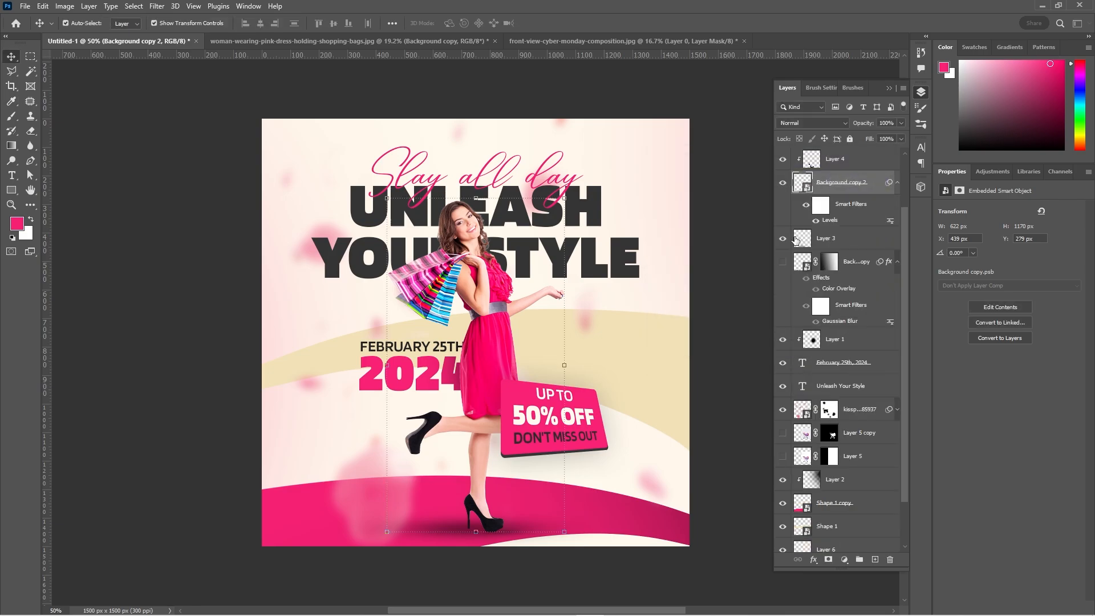
pyautogui.click(704, 270)
# Stamp all visible layers into a new layer above the "Slay all day" text and convert it to a smart object.
pyautogui.click(836, 160)
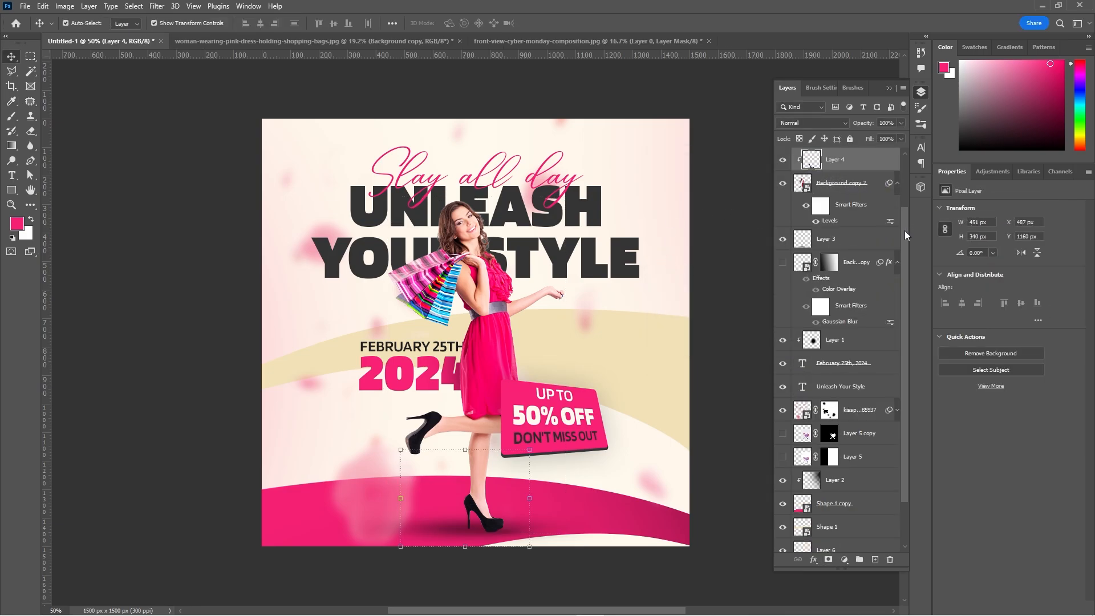
pyautogui.scroll(3, 907, 171)
pyautogui.click(850, 167)
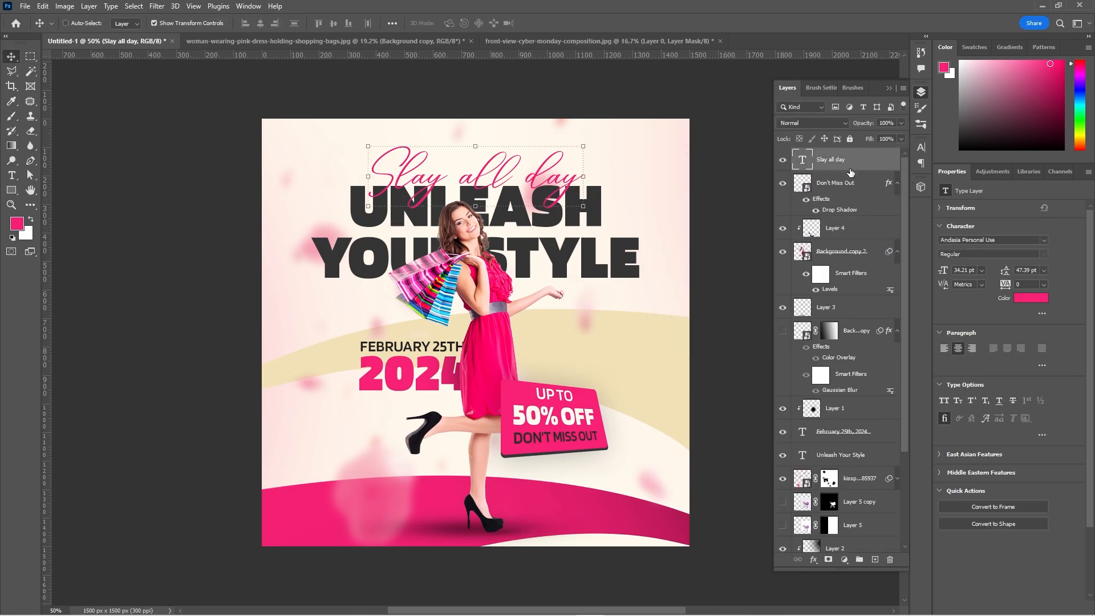
pyautogui.hotkey('ctrl', 'shift', 'alt', 'e')
pyautogui.rightClick(852, 162)
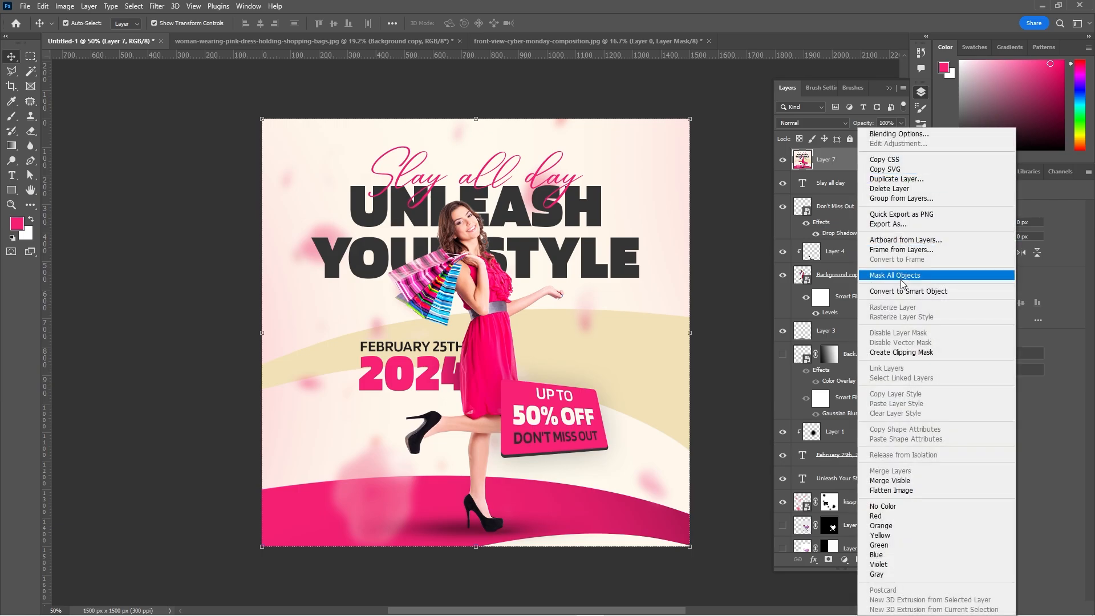
pyautogui.press('Escape')
# Start a Camera Raw Filter on the merged layer with Contrast +5, Highlights +10, Shadows -3 and Blacks -3.
pyautogui.click(156, 6)
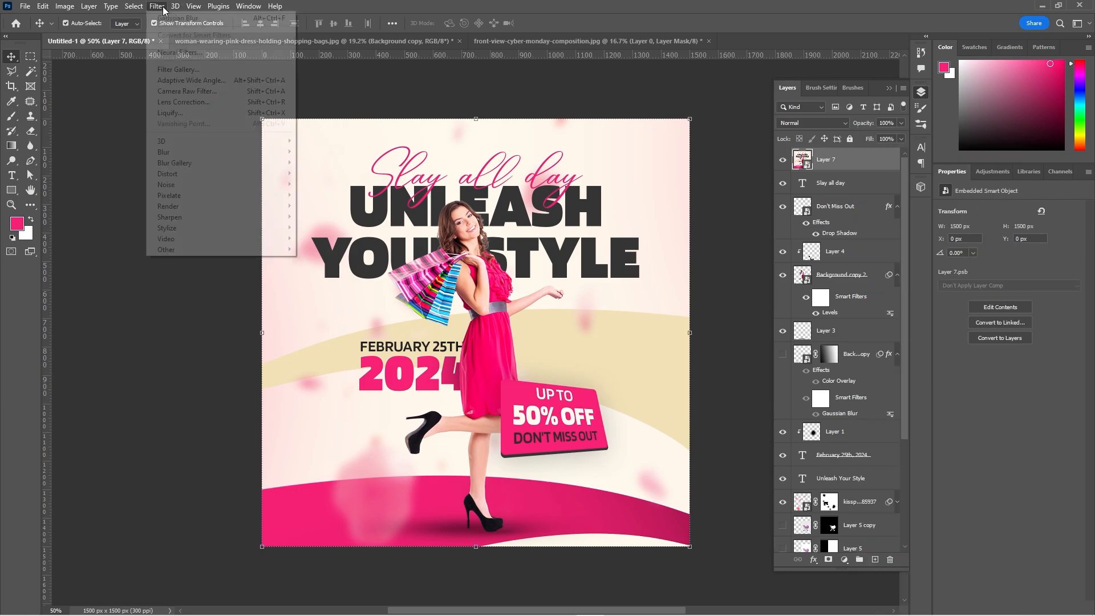
pyautogui.click(198, 101)
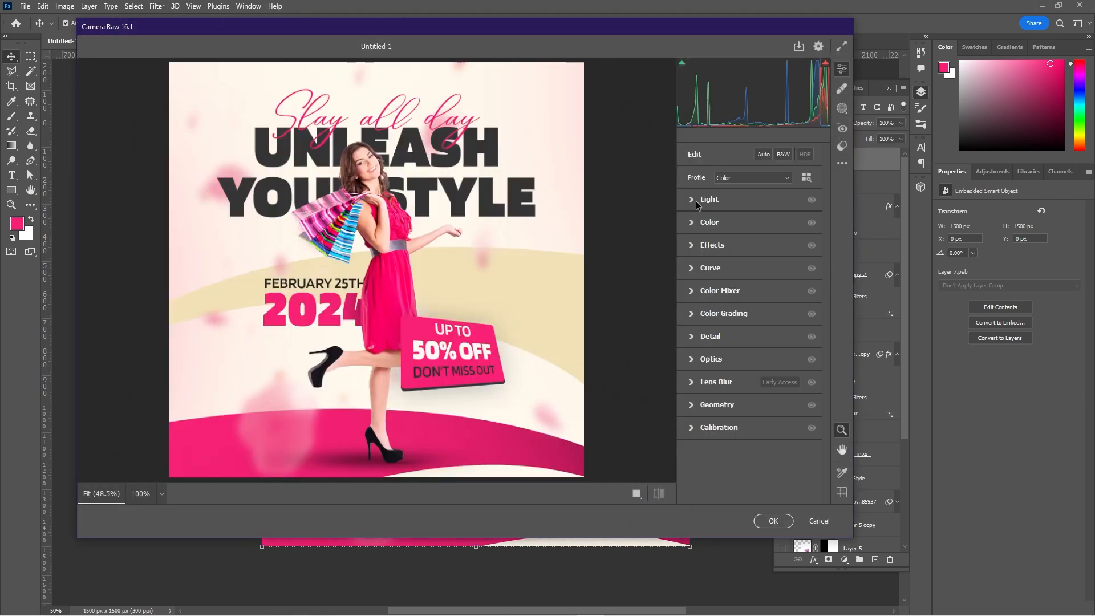
pyautogui.click(801, 230)
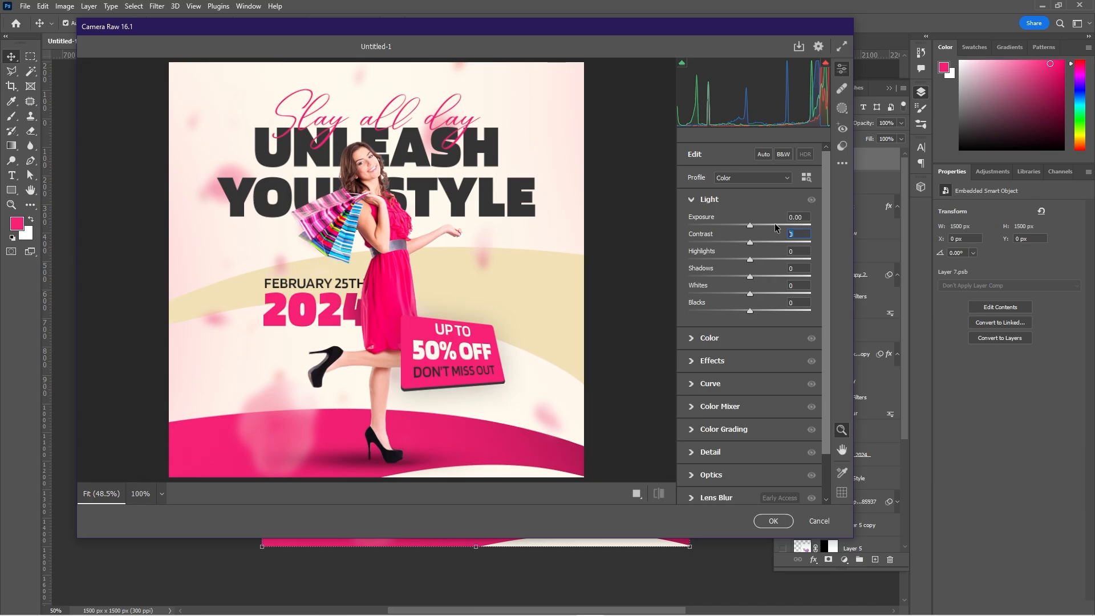
pyautogui.write('5')
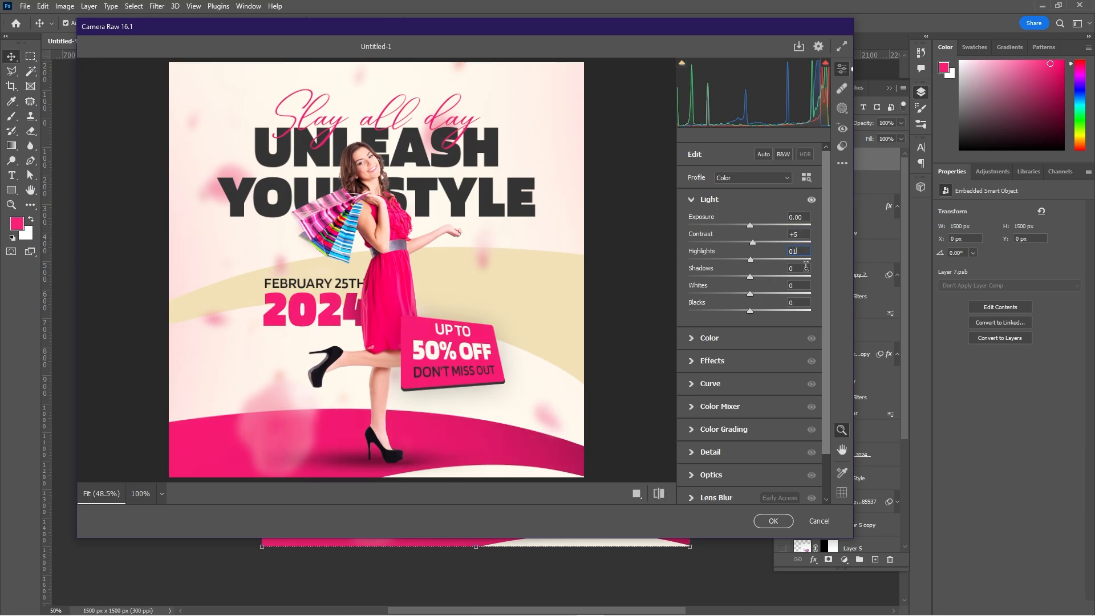
pyautogui.press('Tab')
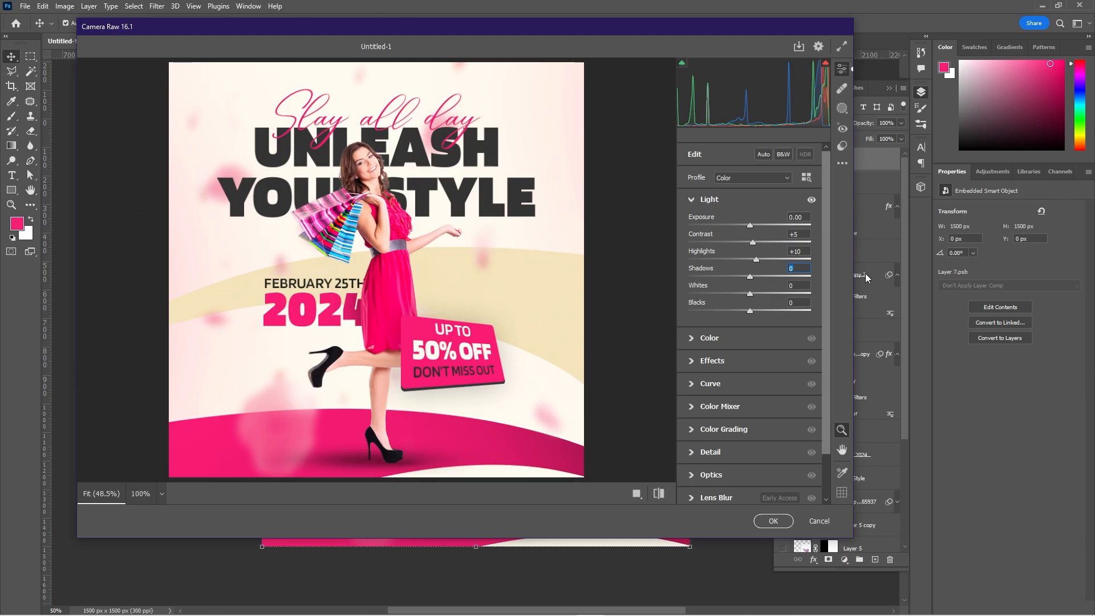
pyautogui.write('-3')
pyautogui.press('Tab')
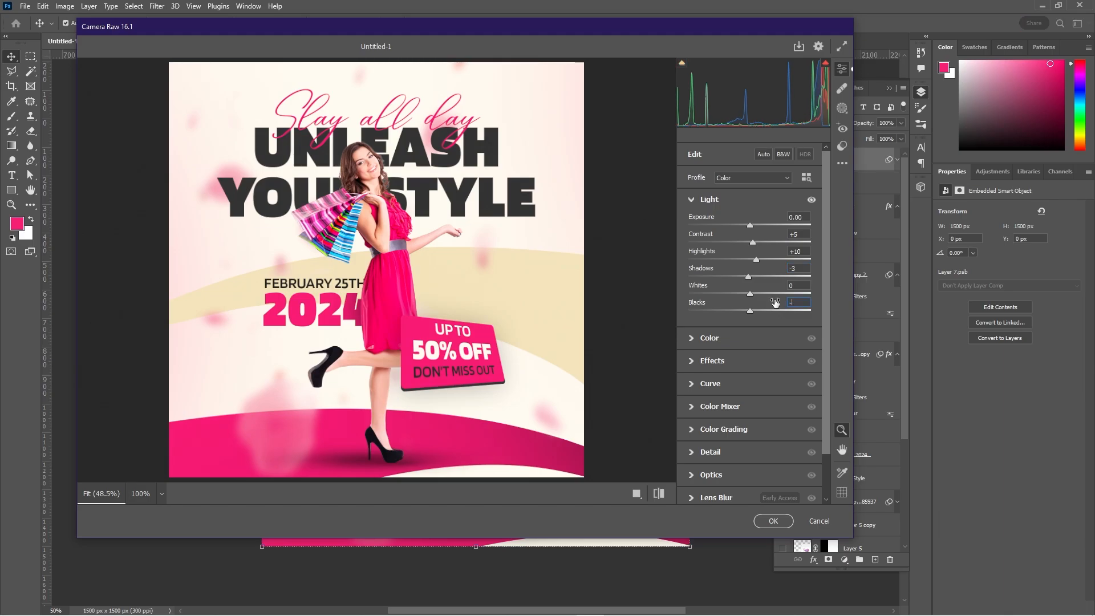
pyautogui.write('-3')
pyautogui.press('Tab')
pyautogui.click(710, 201)
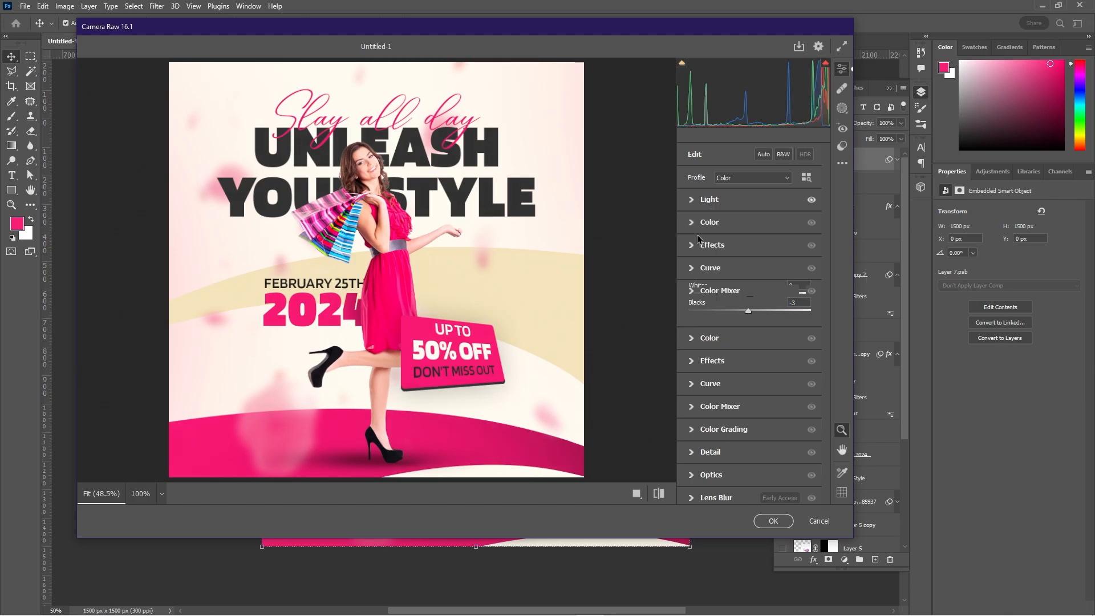
# Warm the merged image by setting the Camera Raw color Temperature to +5.
pyautogui.click(693, 224)
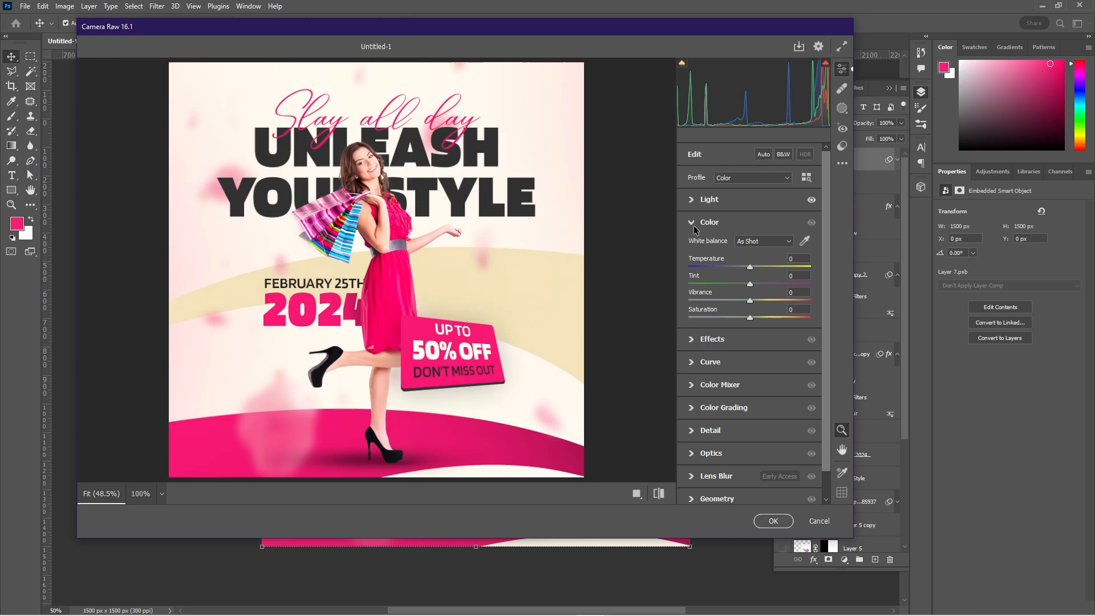
pyautogui.click(750, 268)
pyautogui.moveTo(750, 269); pyautogui.dragTo(754, 269)
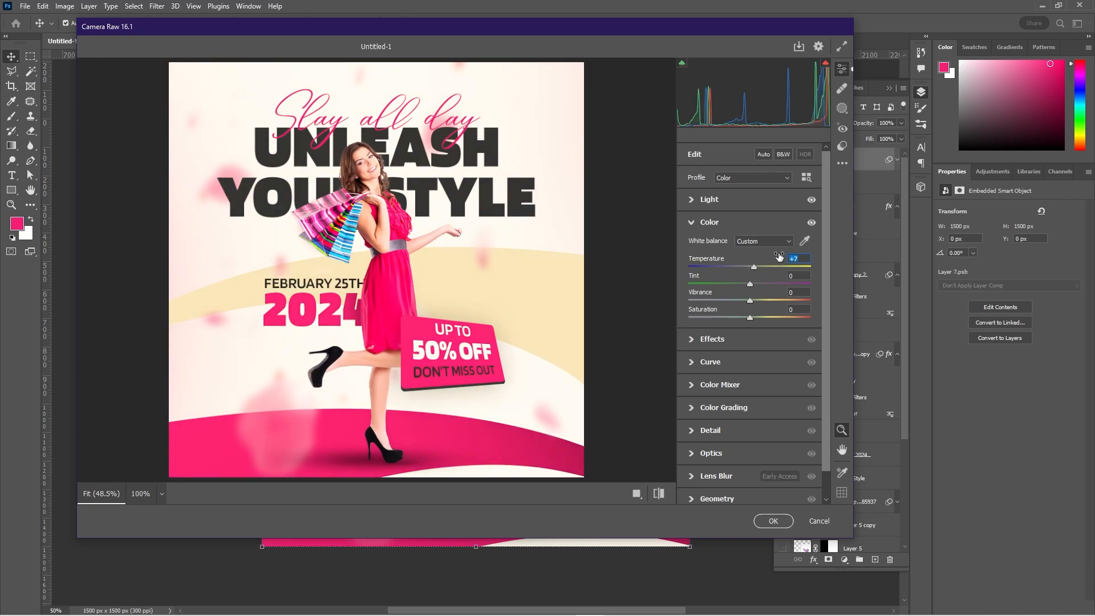
pyautogui.write('5')
pyautogui.click(691, 224)
# Set the Camera Raw light adjustments to Highlights +5 and Whites -2.
pyautogui.click(692, 199)
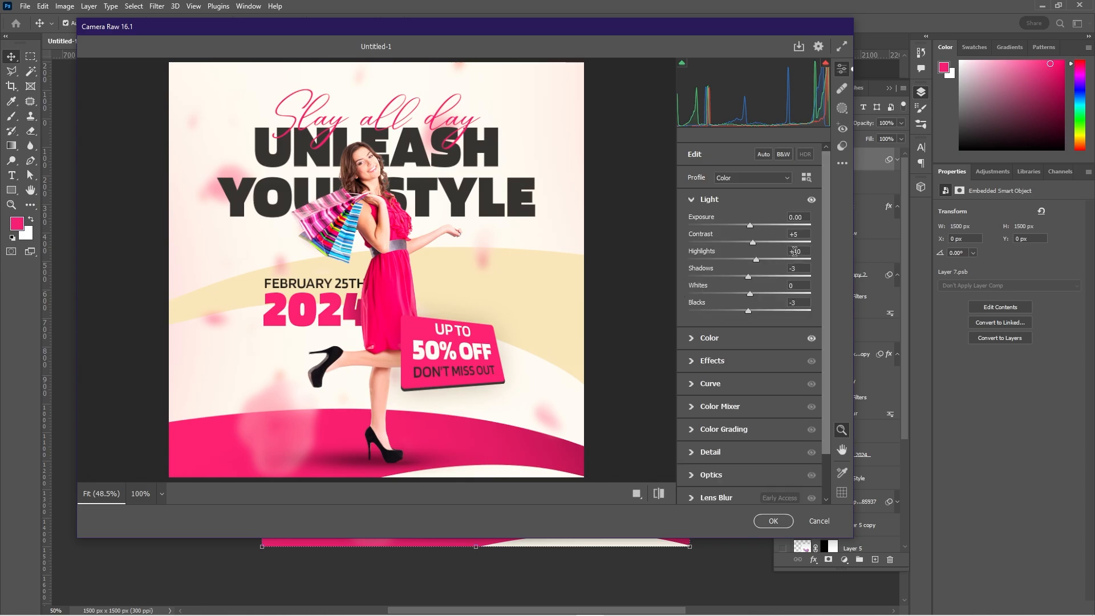
pyautogui.write('5')
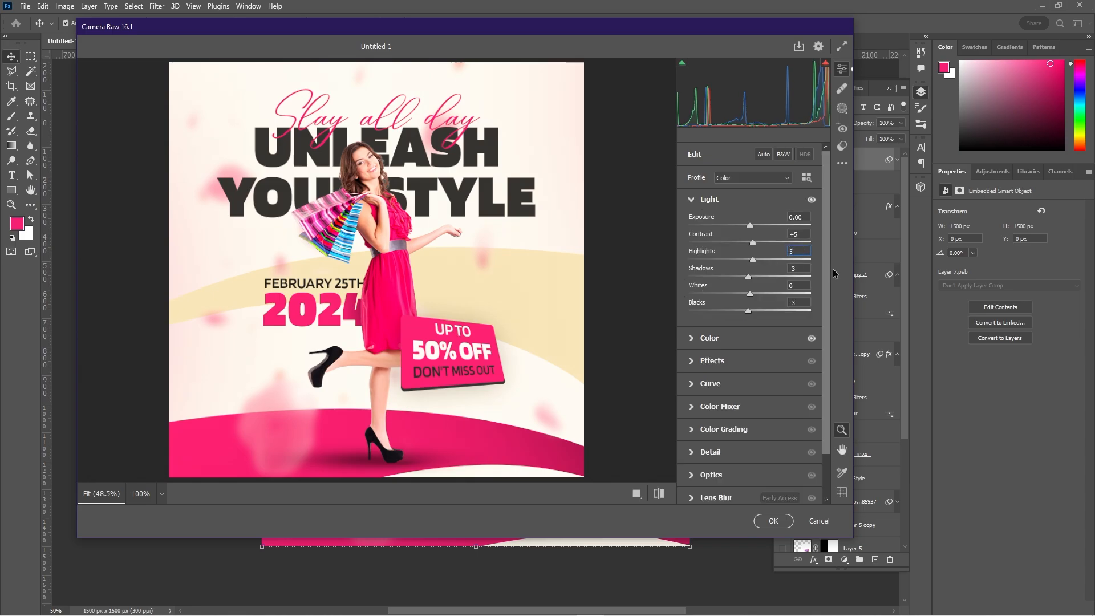
pyautogui.write('-2')
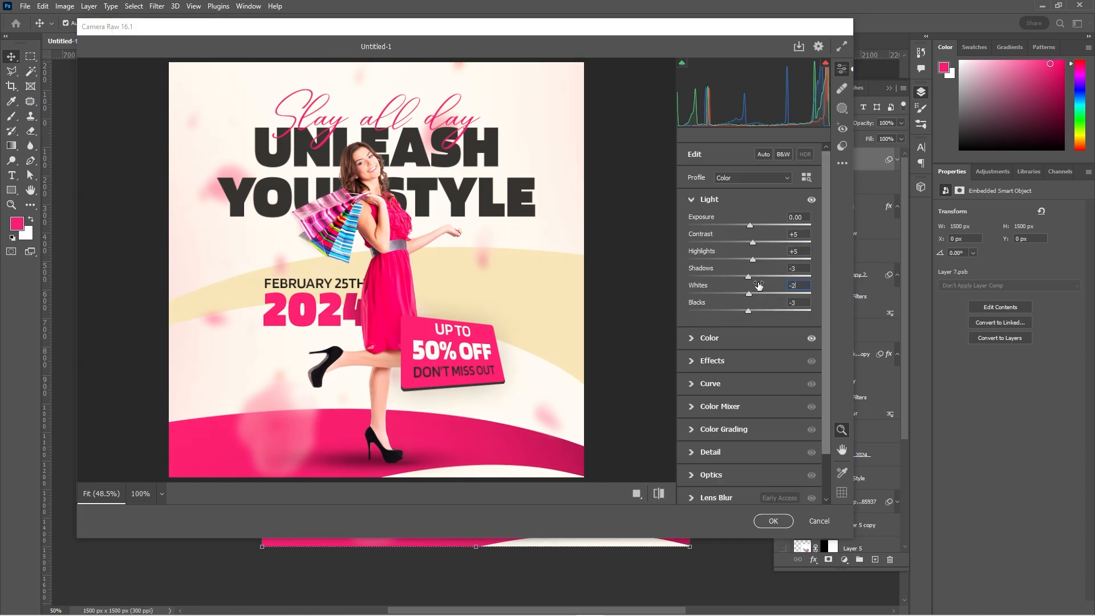
pyautogui.click(692, 199)
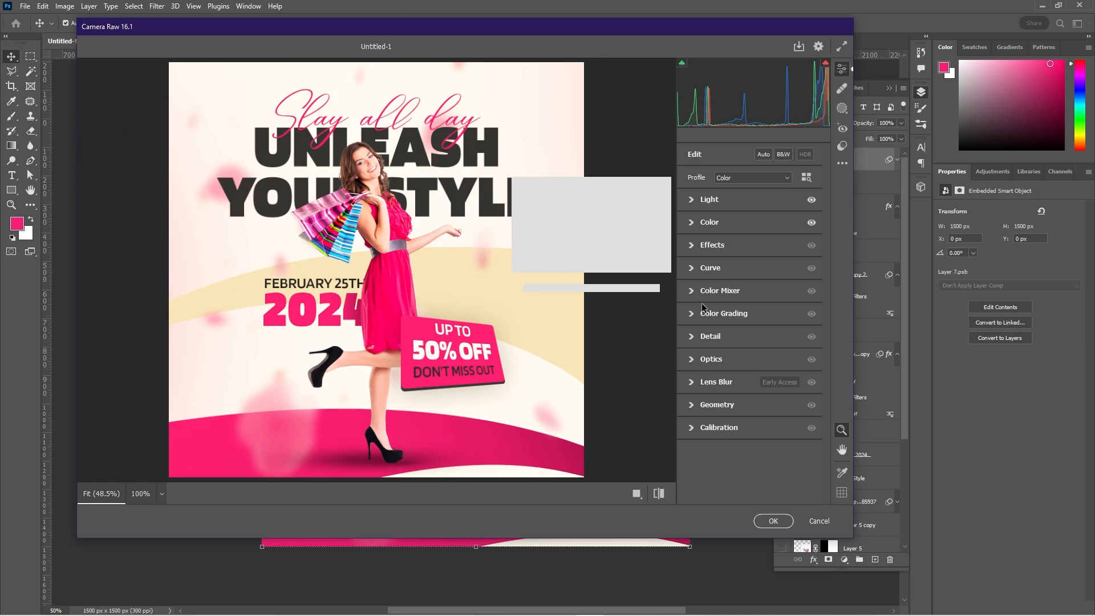
# Set the Camera Raw effects to Clarity +10 and Vignette -2.
pyautogui.click(712, 245)
pyautogui.click(792, 277)
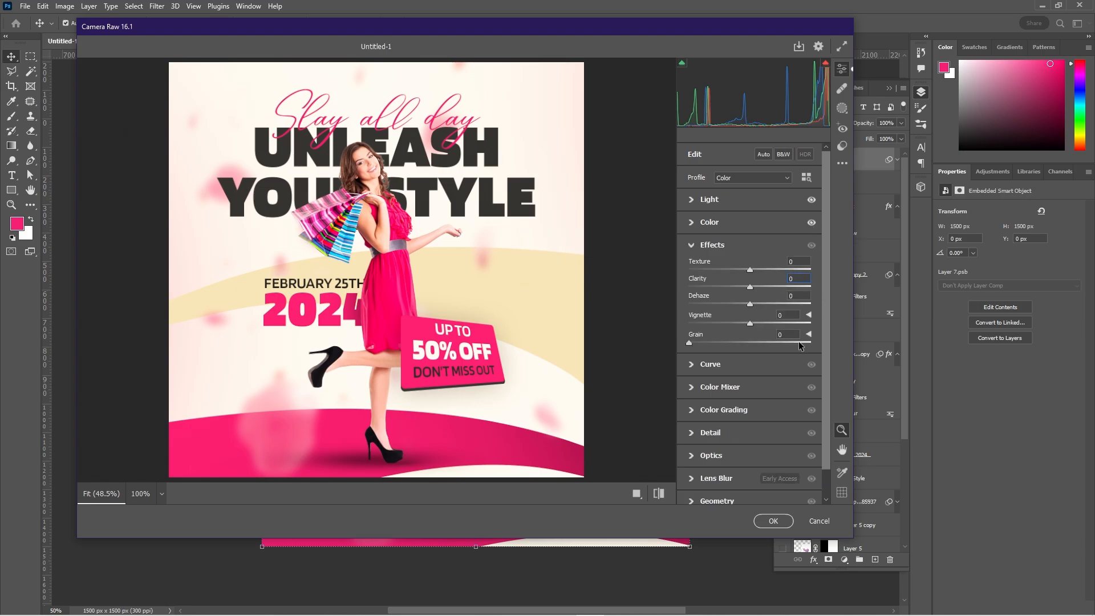
pyautogui.write('10')
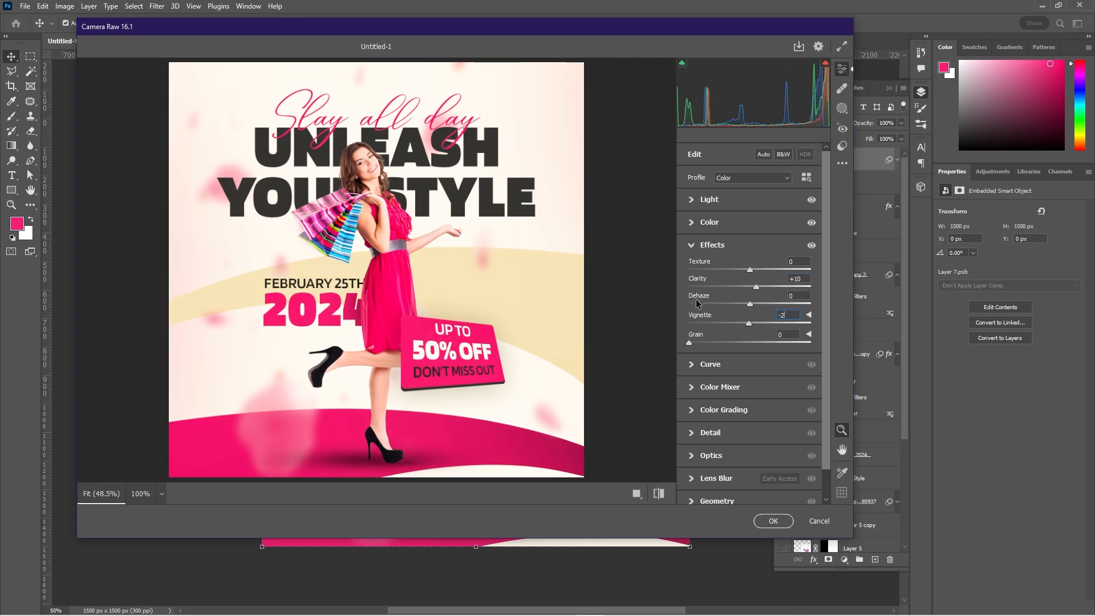
pyautogui.click(691, 246)
# Set the Camera Raw Sharpening to 20 and add a small amount of Noise Reduction.
pyautogui.click(690, 269)
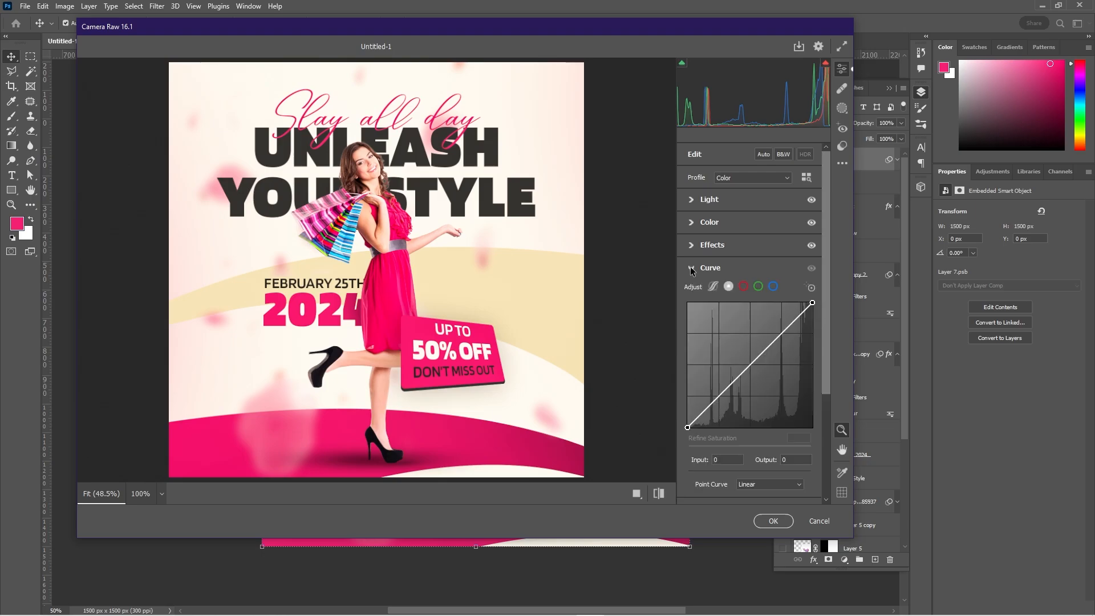
pyautogui.click(692, 268)
pyautogui.click(691, 337)
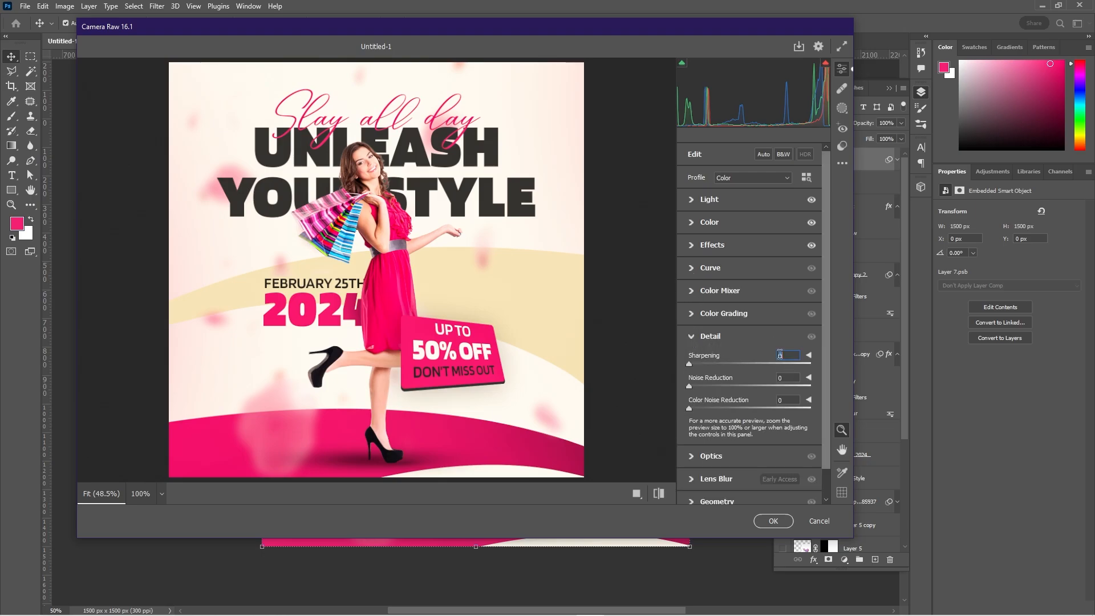
pyautogui.write('20')
pyautogui.moveTo(689, 387); pyautogui.dragTo(695, 388)
pyautogui.click(692, 337)
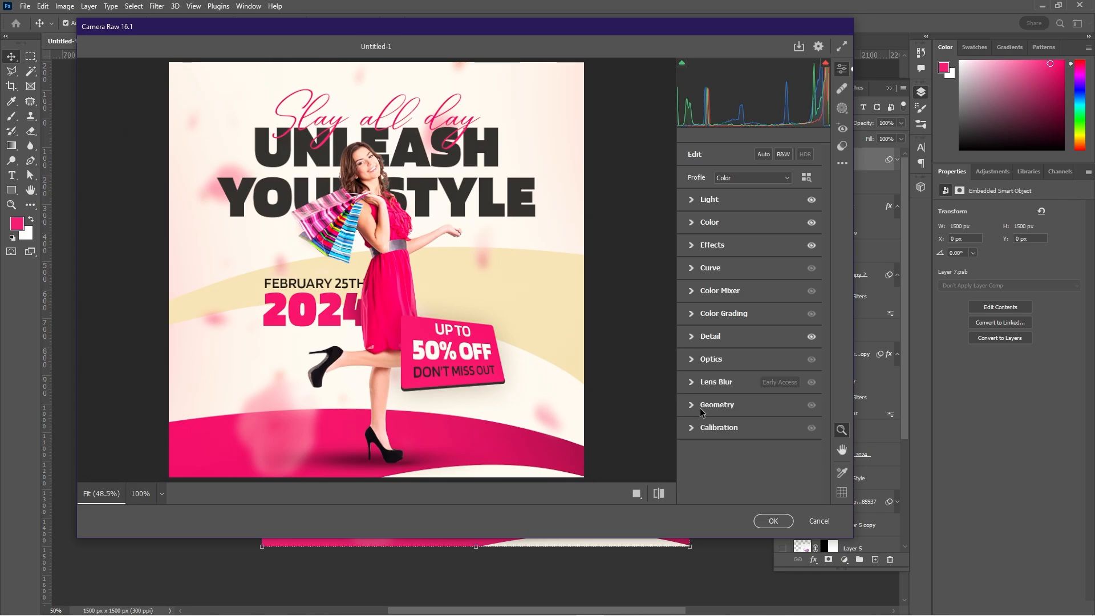
# Apply the Camera Raw adjustments and compare the post with the merged layer hidden and shown.
pyautogui.click(768, 515)
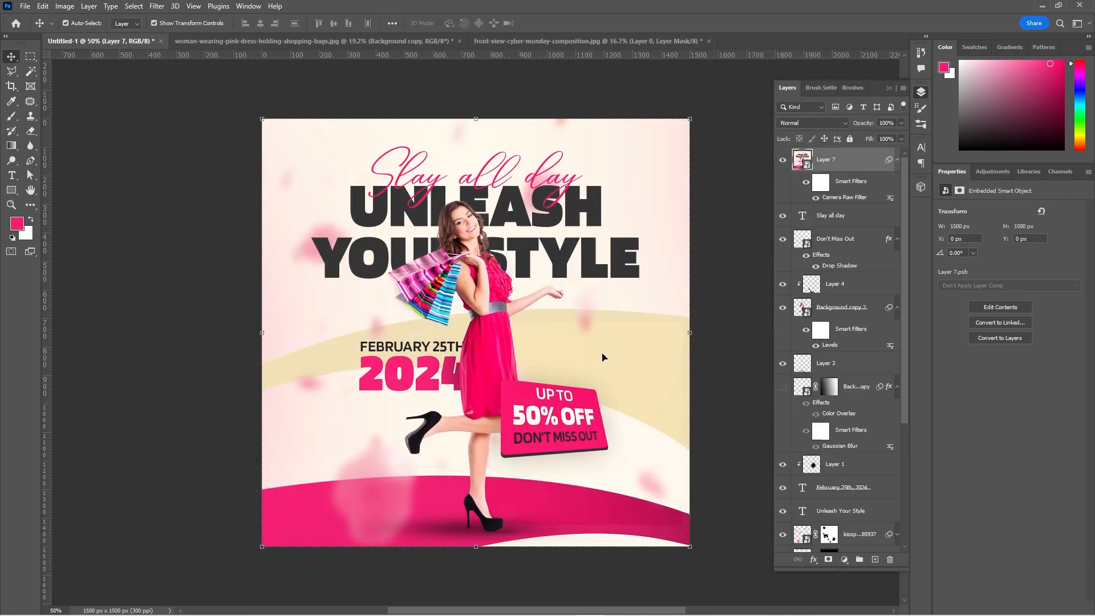
pyautogui.click(783, 160)
pyautogui.click(784, 160)
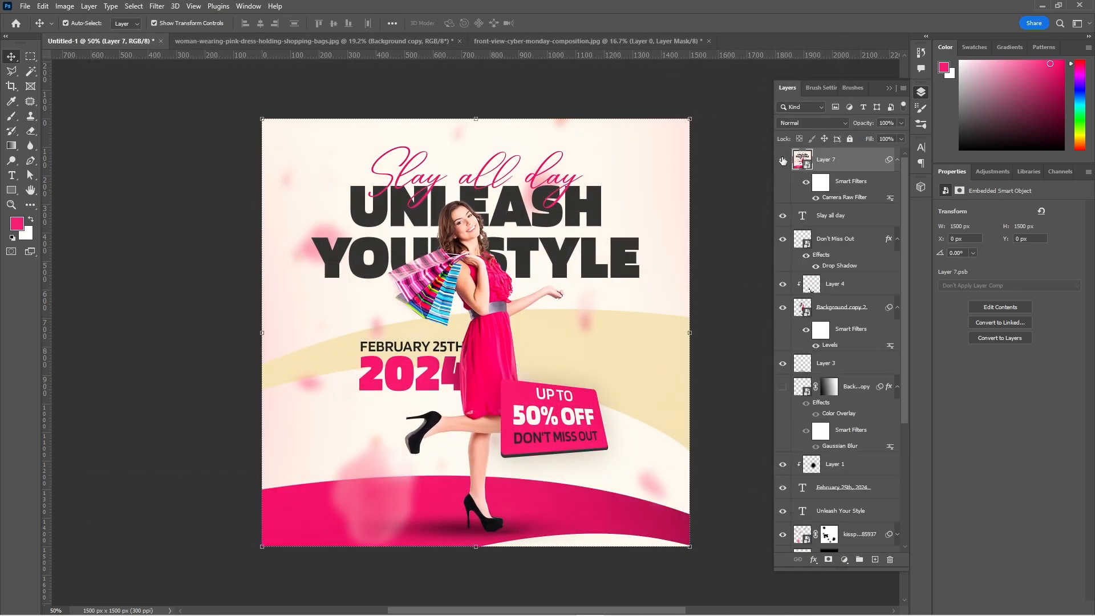